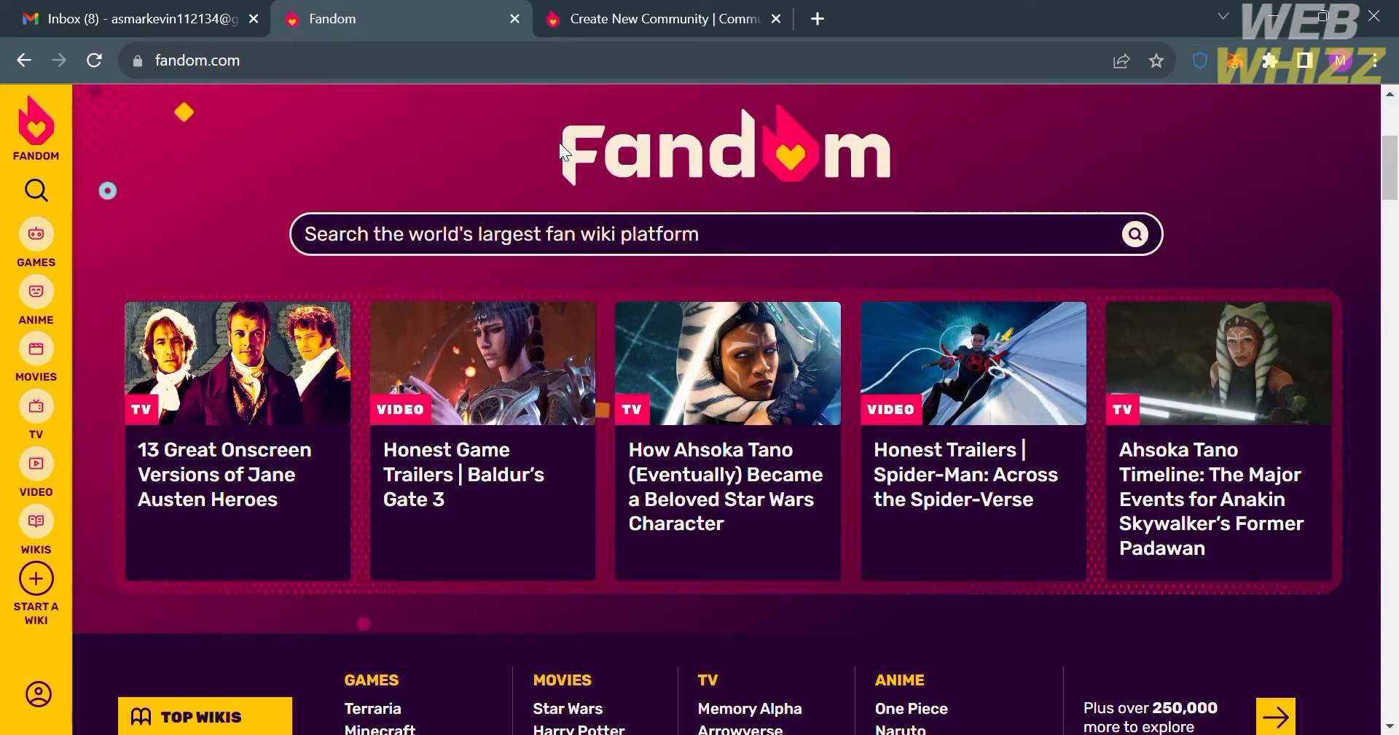
# Look through the home page's Movies, Games and TV sections and the previews of top games and anime wikis.
pyautogui.scroll(-7, 560, 144)
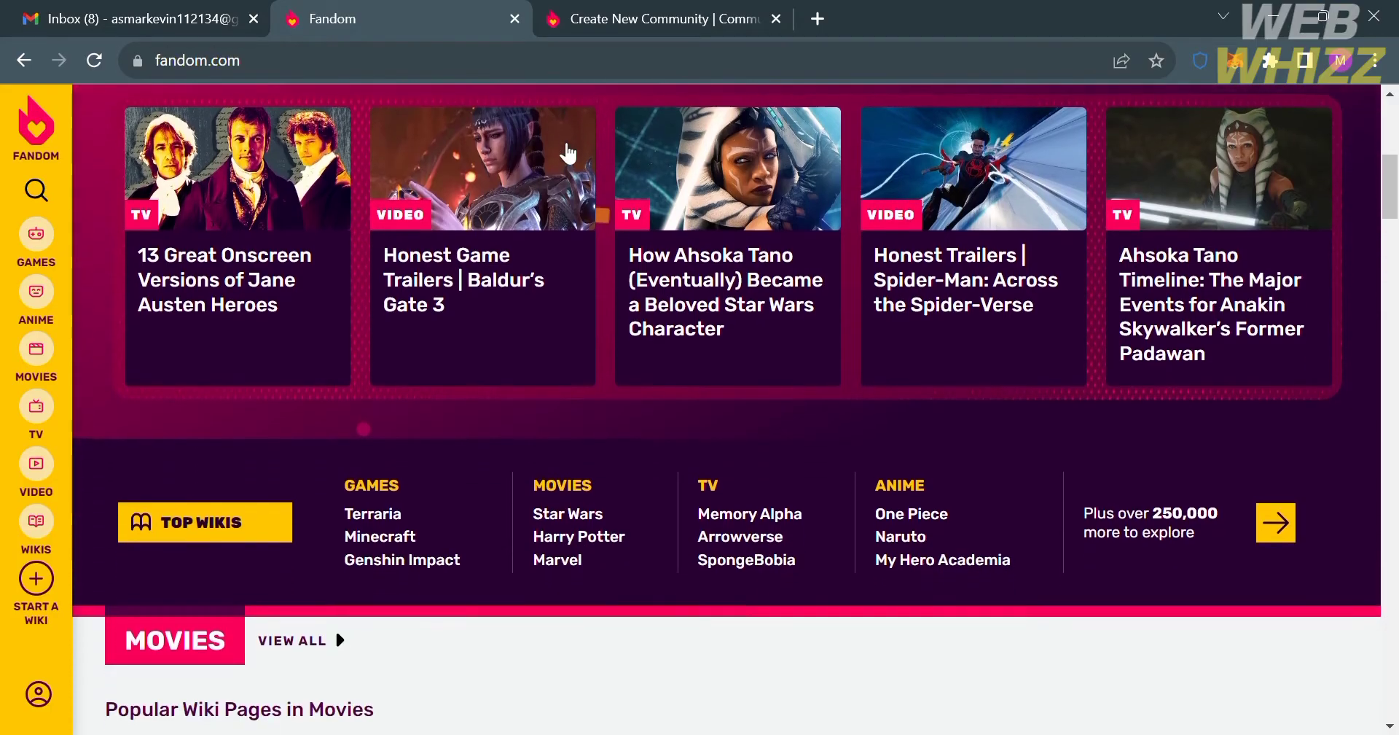
pyautogui.scroll(-3, 560, 146)
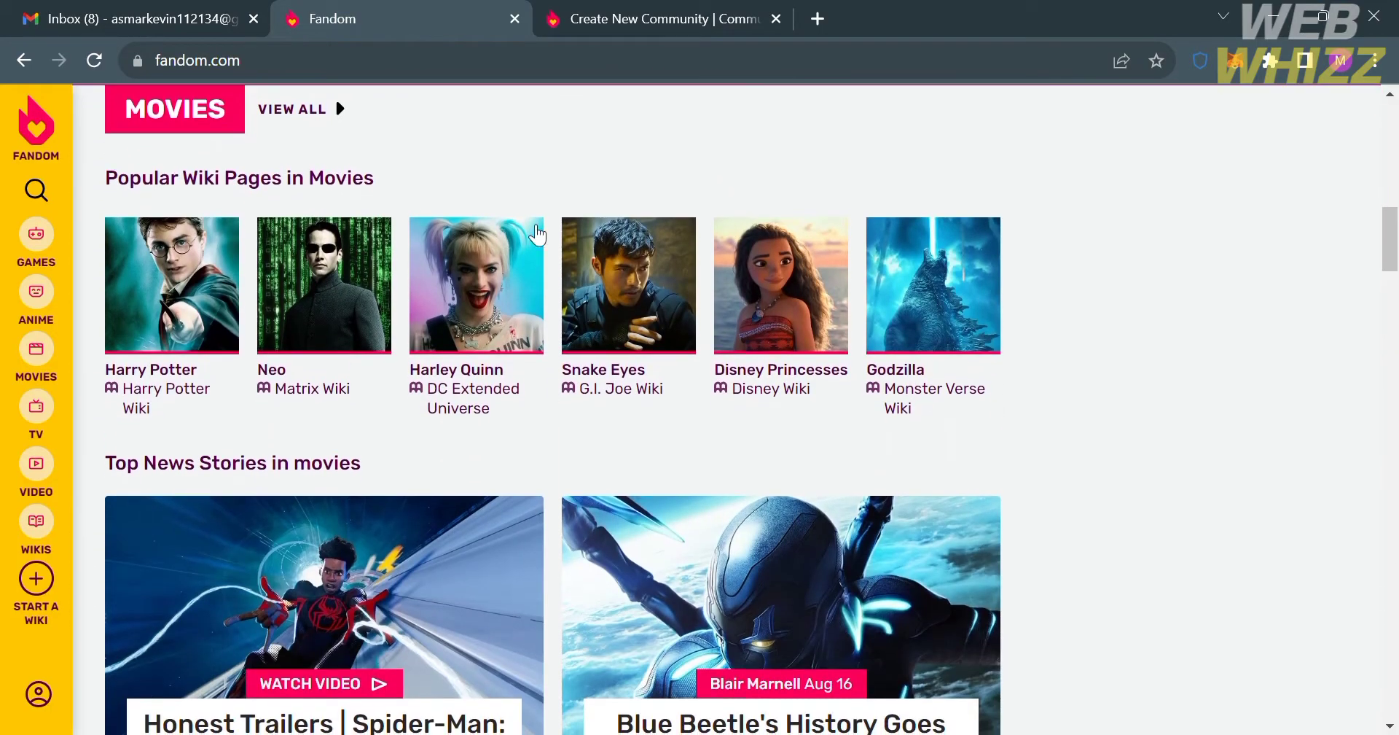
pyautogui.scroll(-1, 571, 548)
pyautogui.scroll(-5, 571, 548)
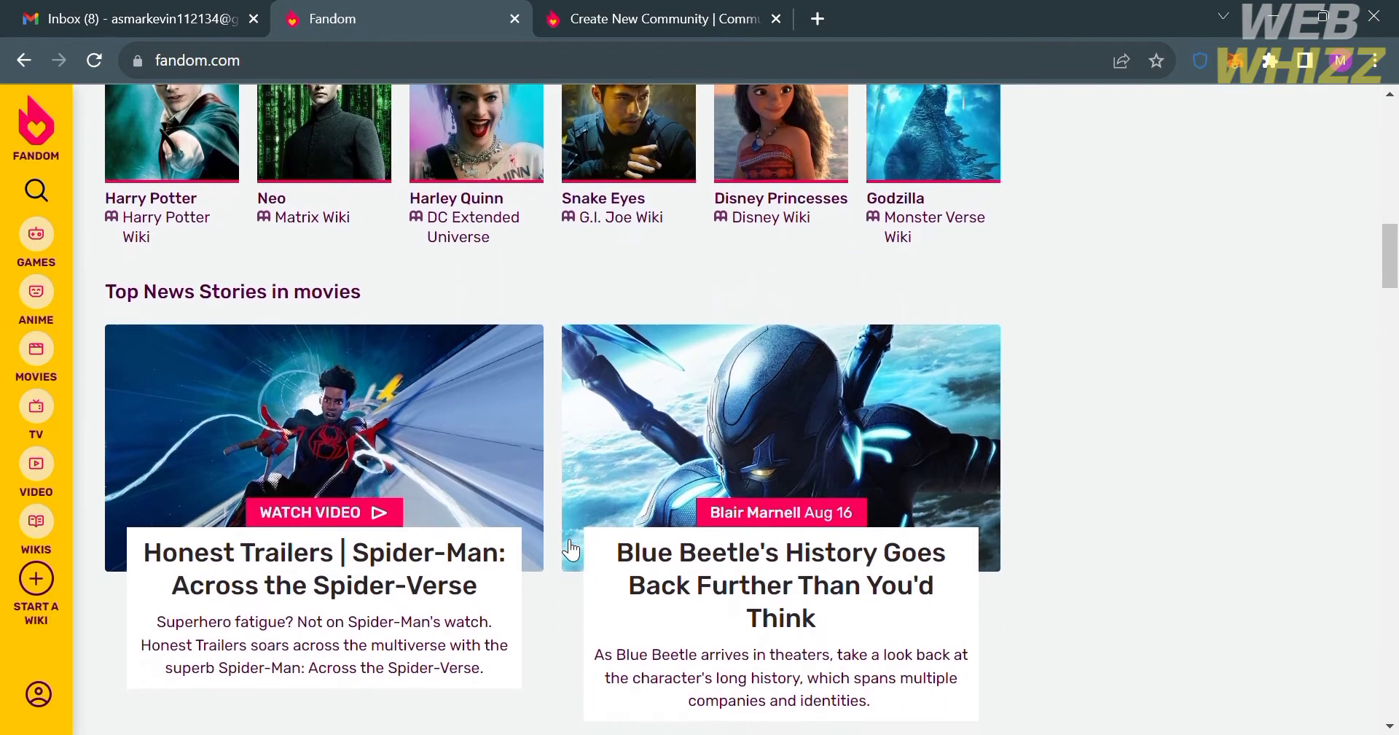
pyautogui.scroll(-6, 562, 539)
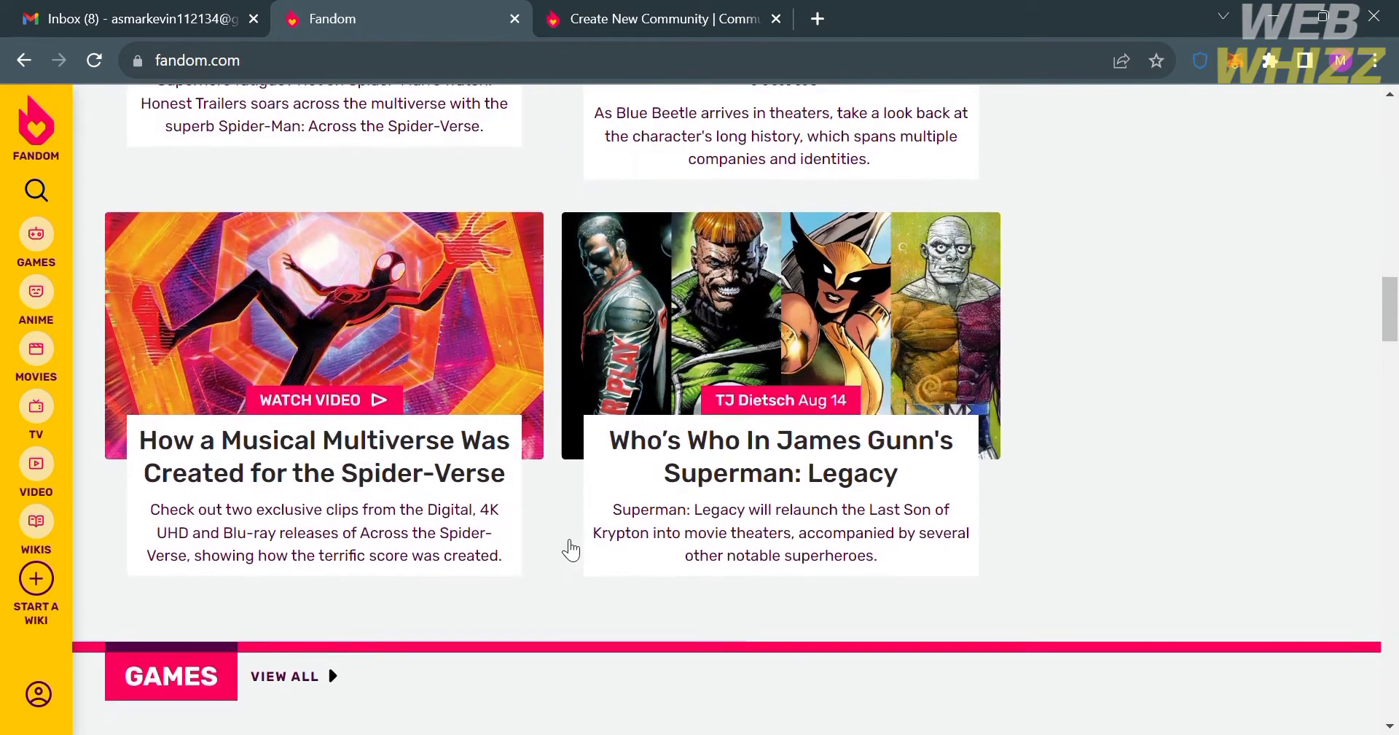
pyautogui.scroll(-5, 562, 540)
pyautogui.scroll(-4, 562, 539)
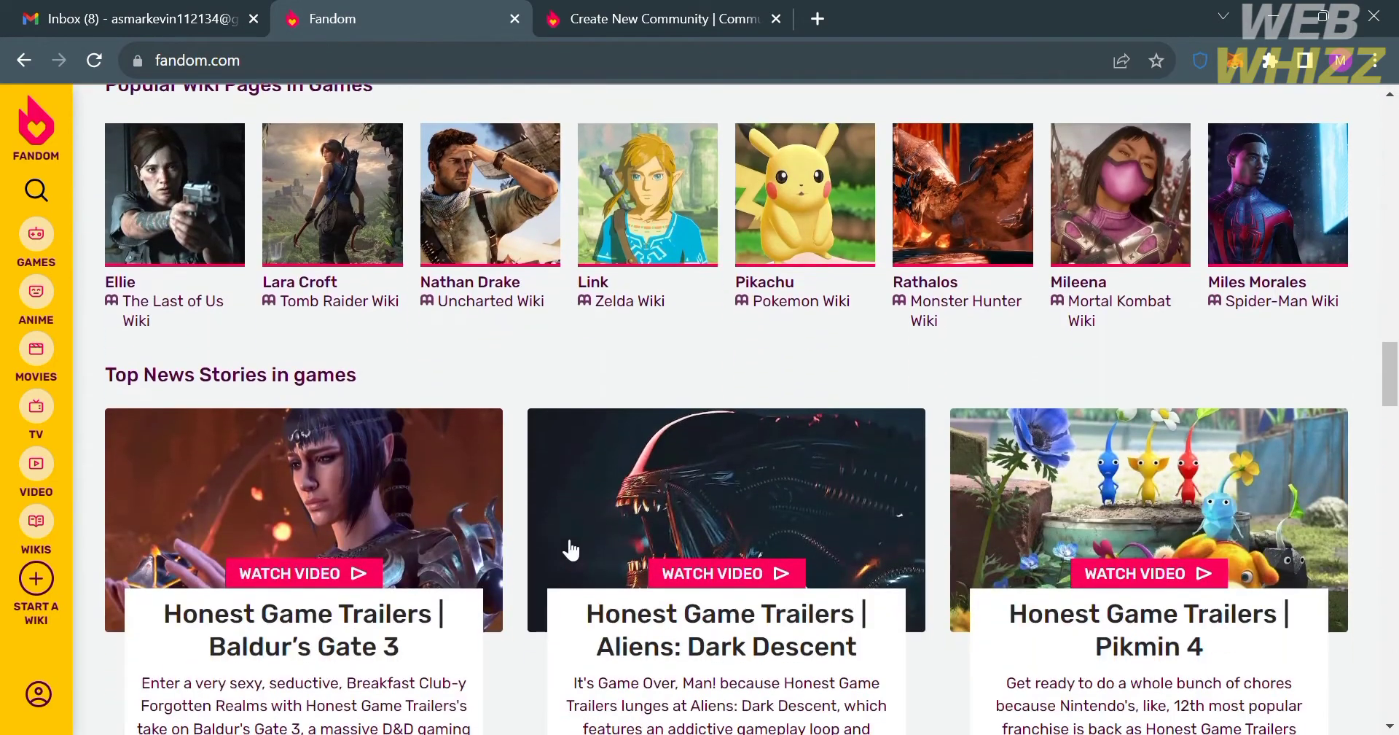
pyautogui.scroll(-6, 570, 549)
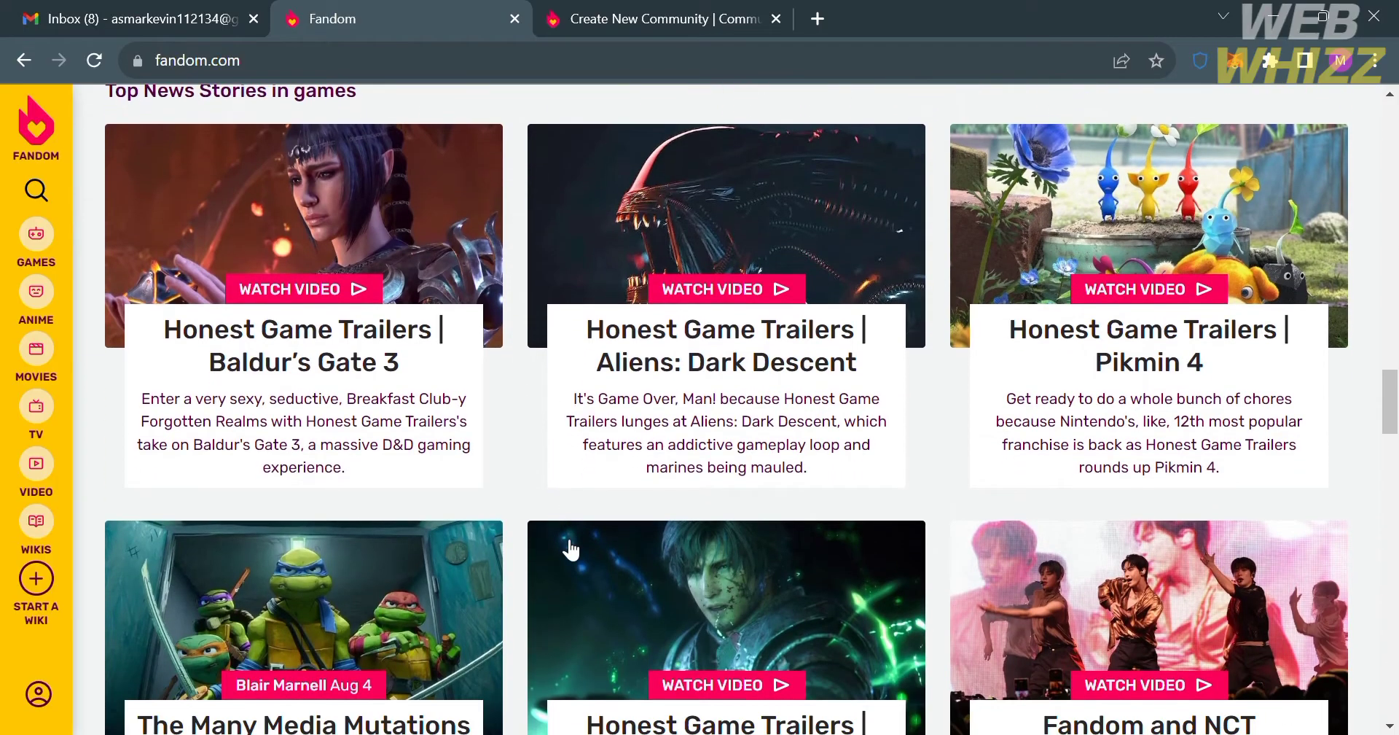
pyautogui.scroll(-2, 571, 543)
pyautogui.scroll(-4, 562, 539)
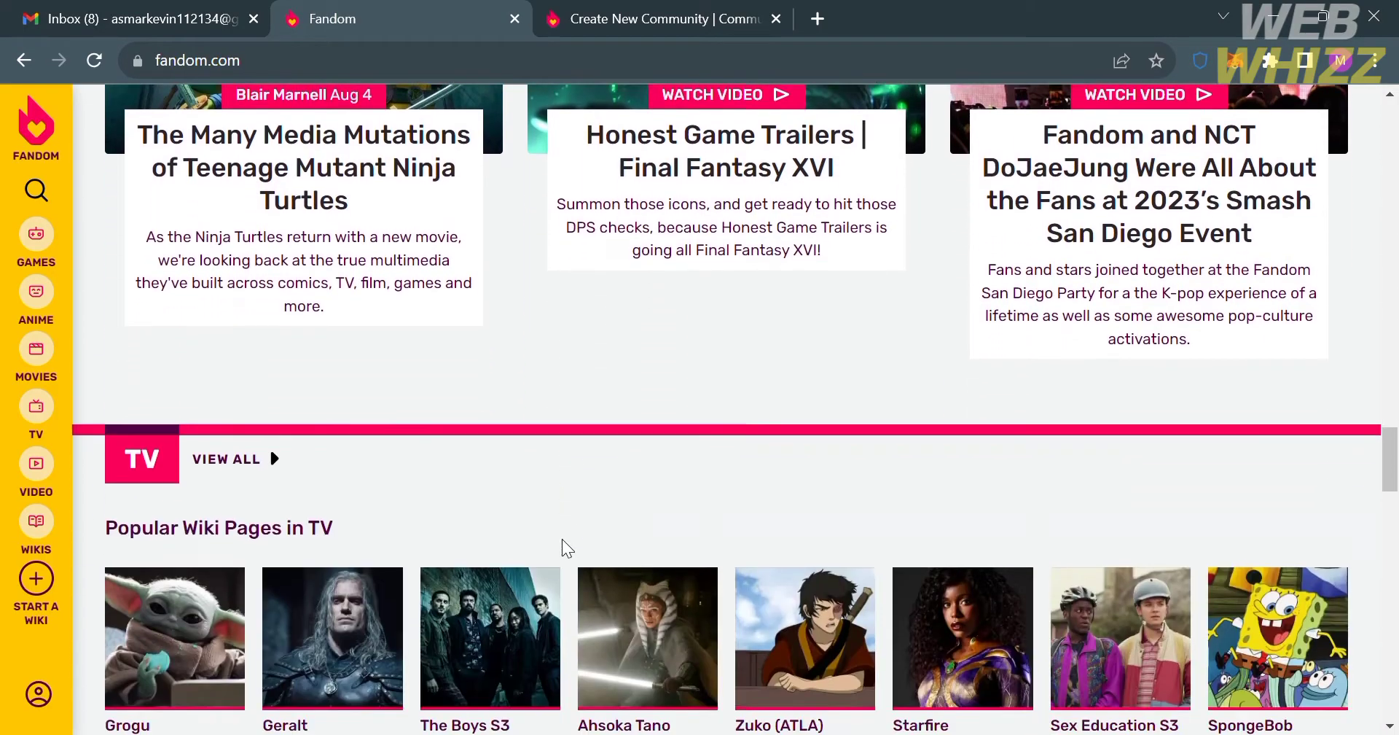
pyautogui.scroll(-5, 563, 540)
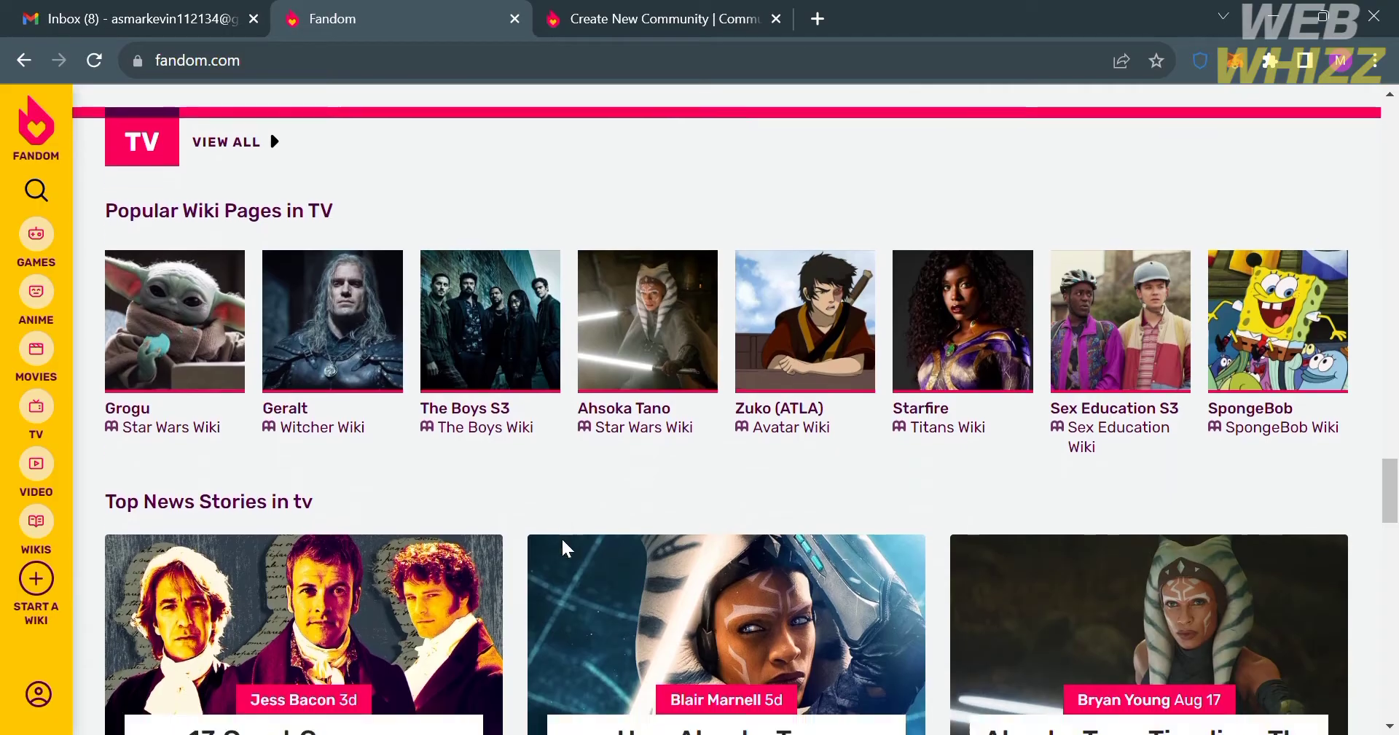
pyautogui.scroll(-4, 570, 549)
pyautogui.scroll(-2, 571, 548)
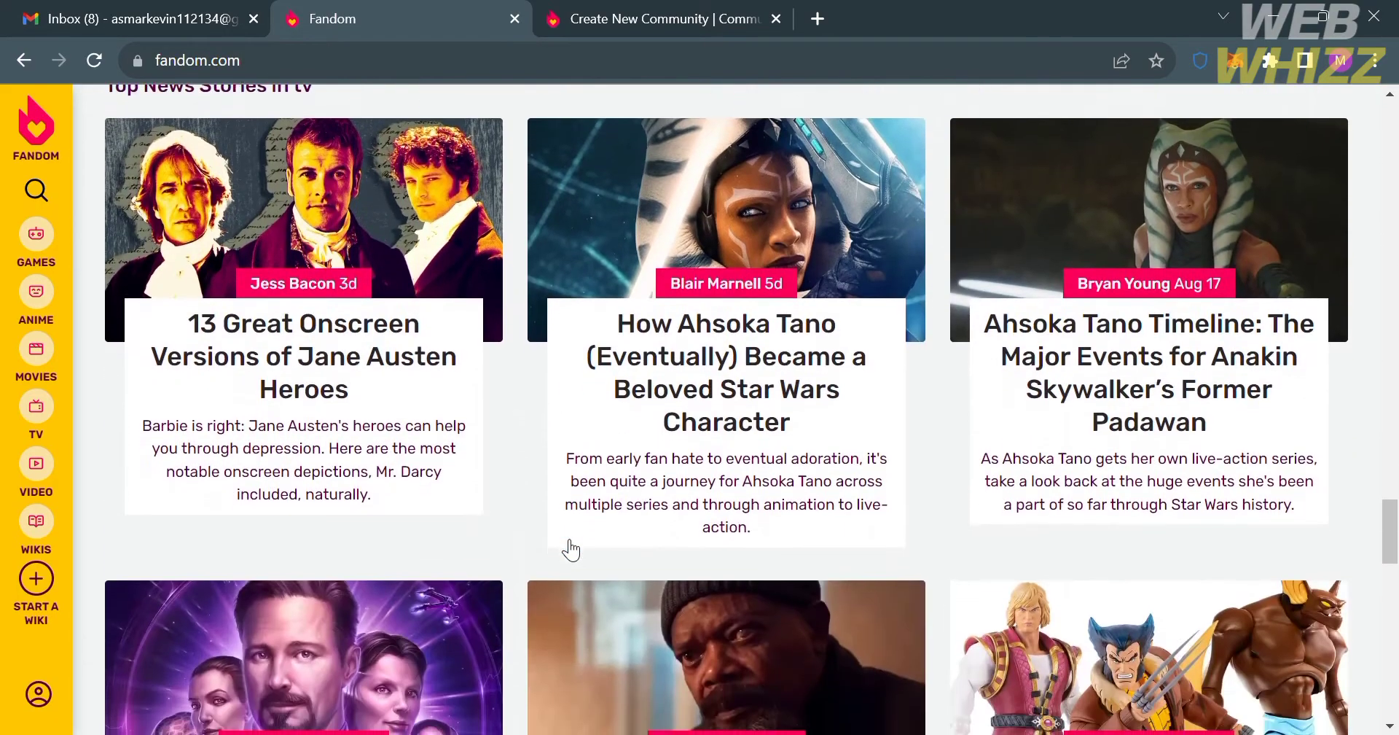
pyautogui.scroll(-2, 571, 549)
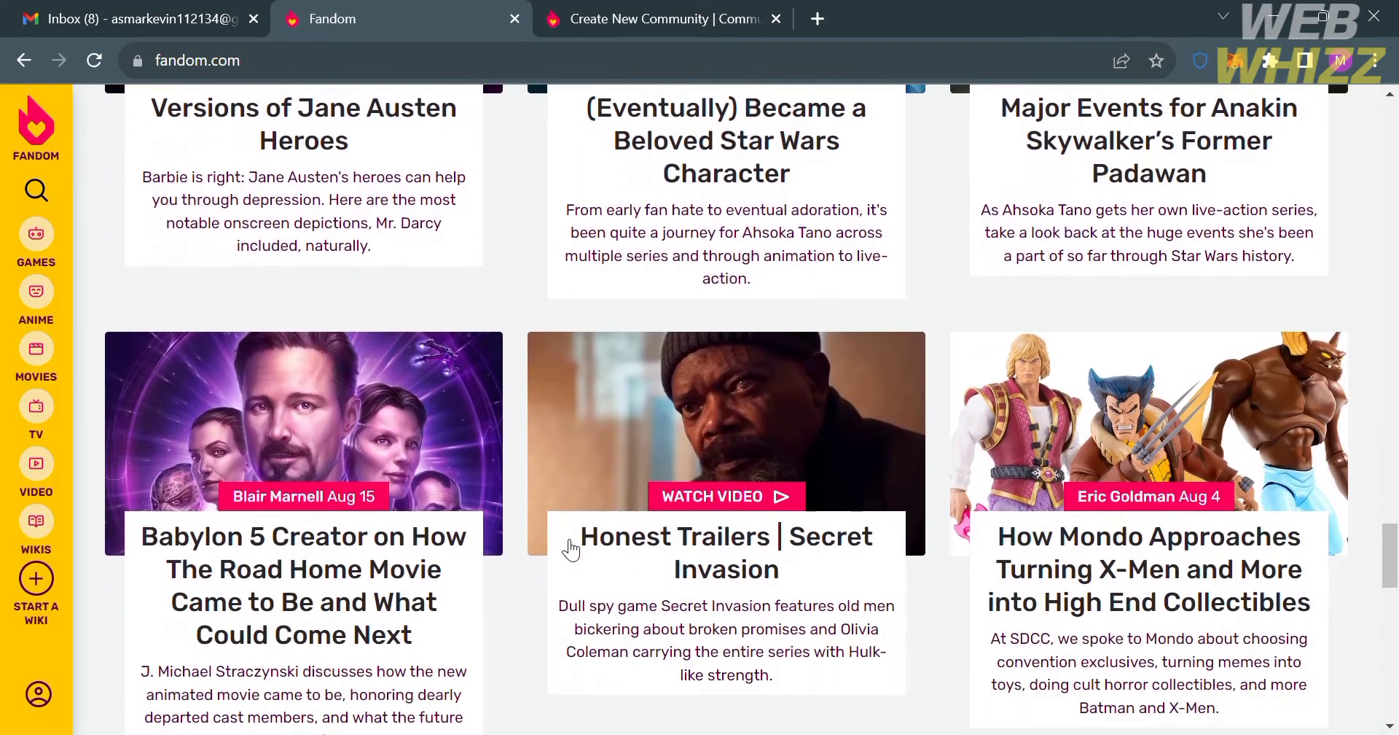
pyautogui.scroll(-3, 571, 549)
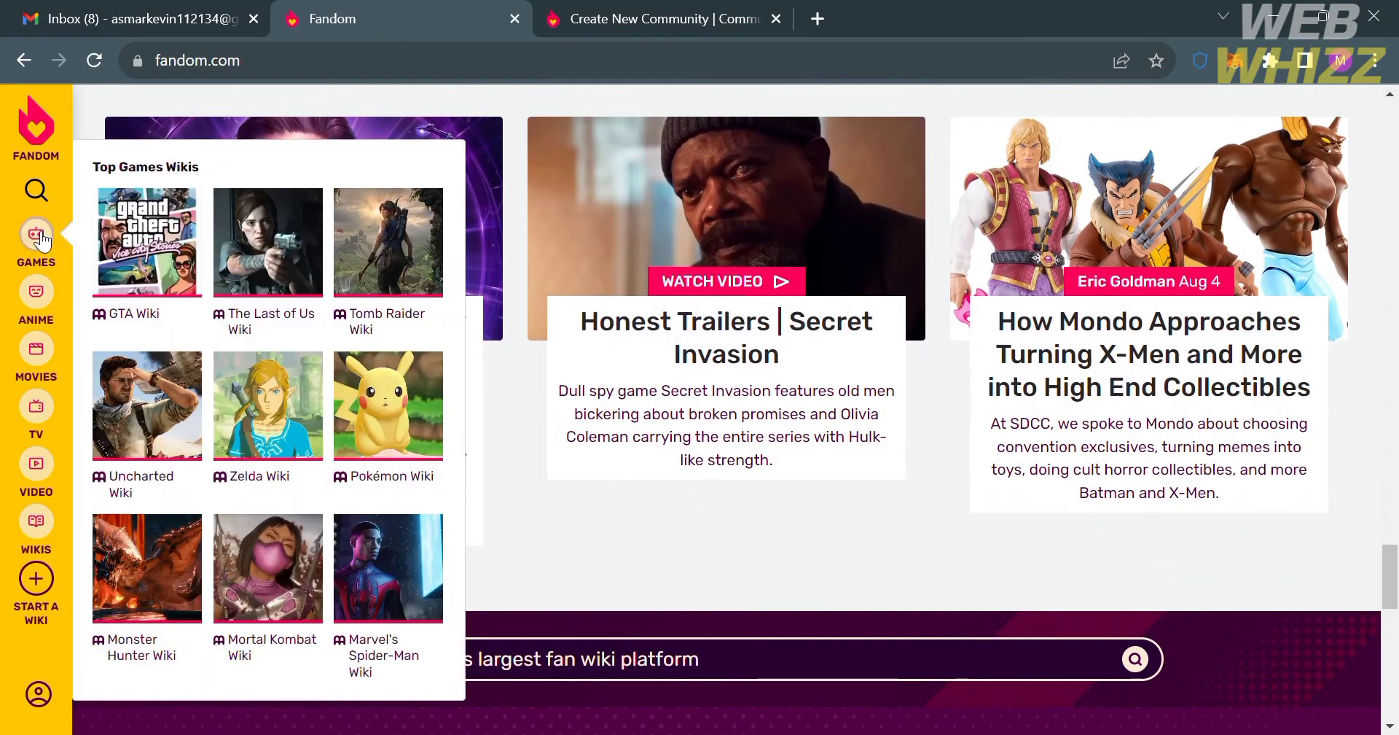
pyautogui.moveTo(57, 293)
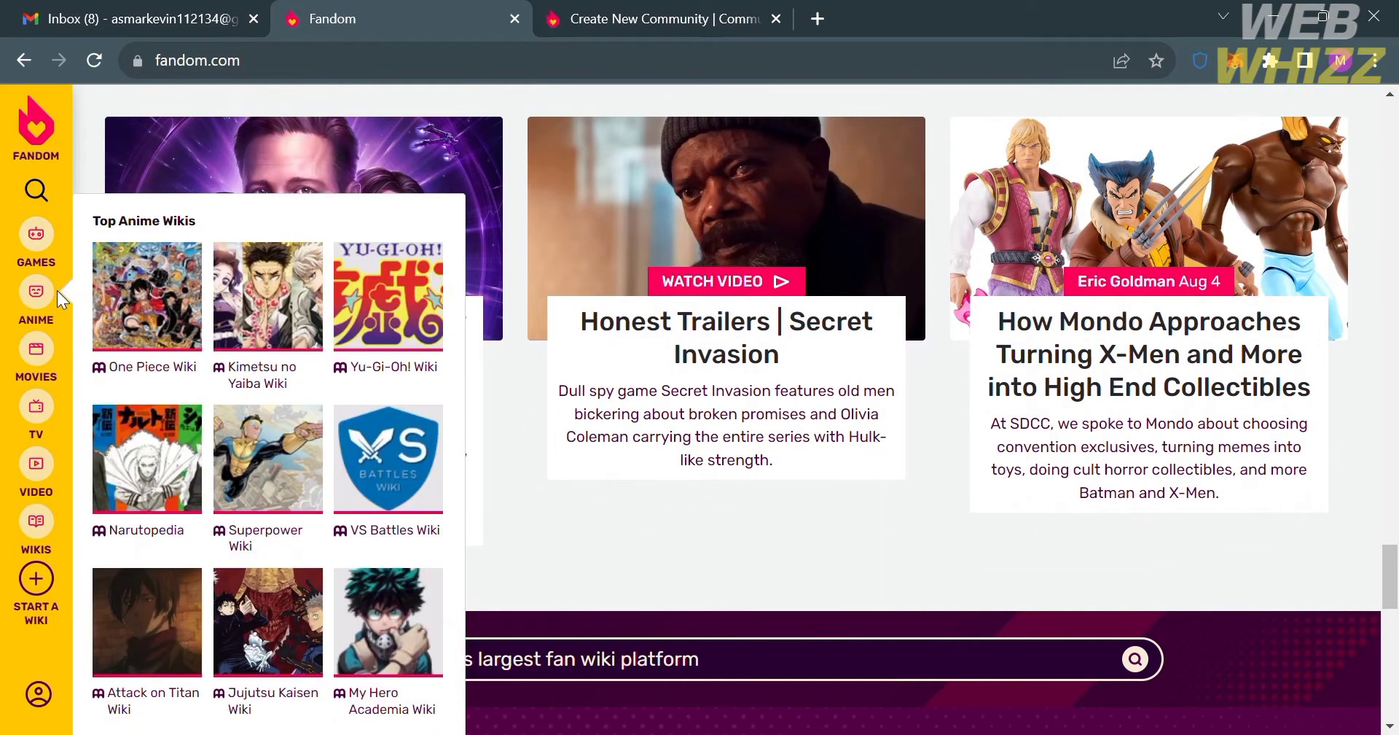
pyautogui.moveTo(57, 430)
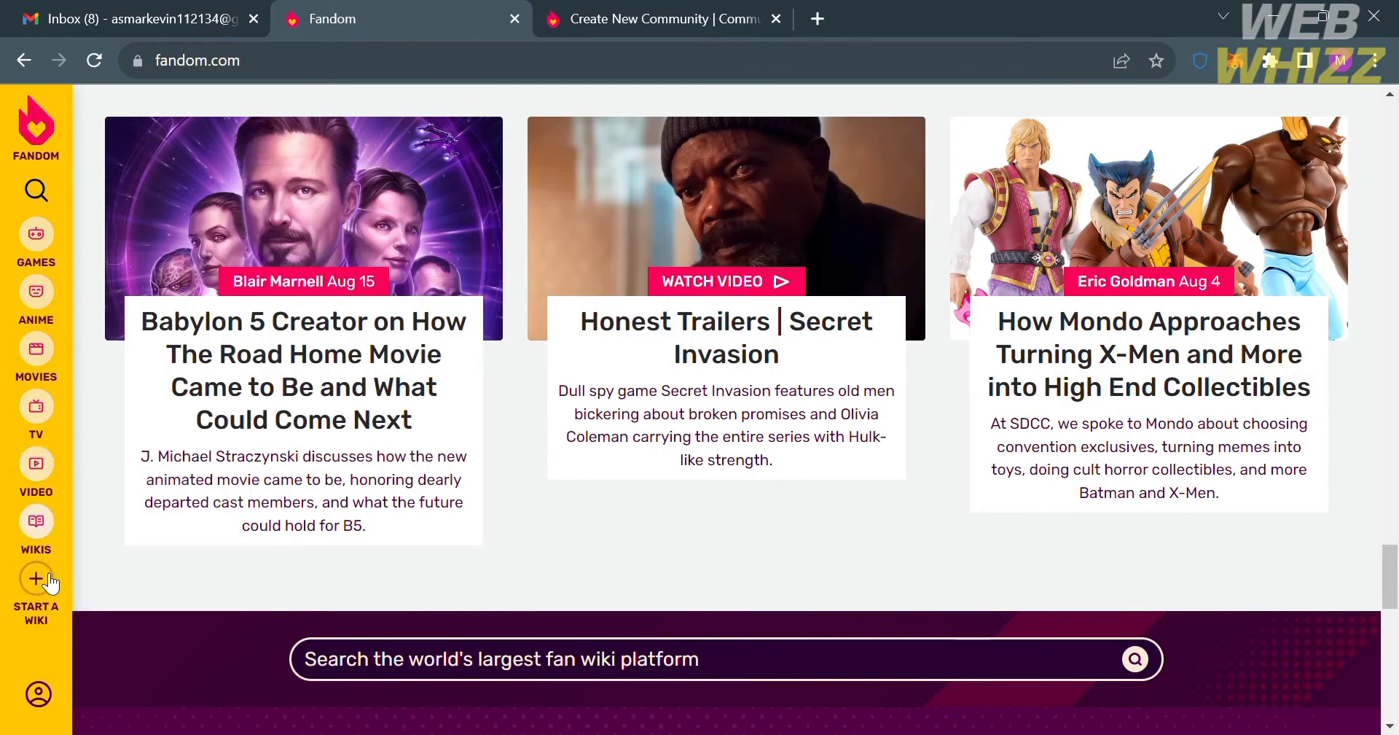
# Start a new wiki and name the community Starbucks2, with starbucks2 as its address.
pyautogui.scroll(10, 523, 317)
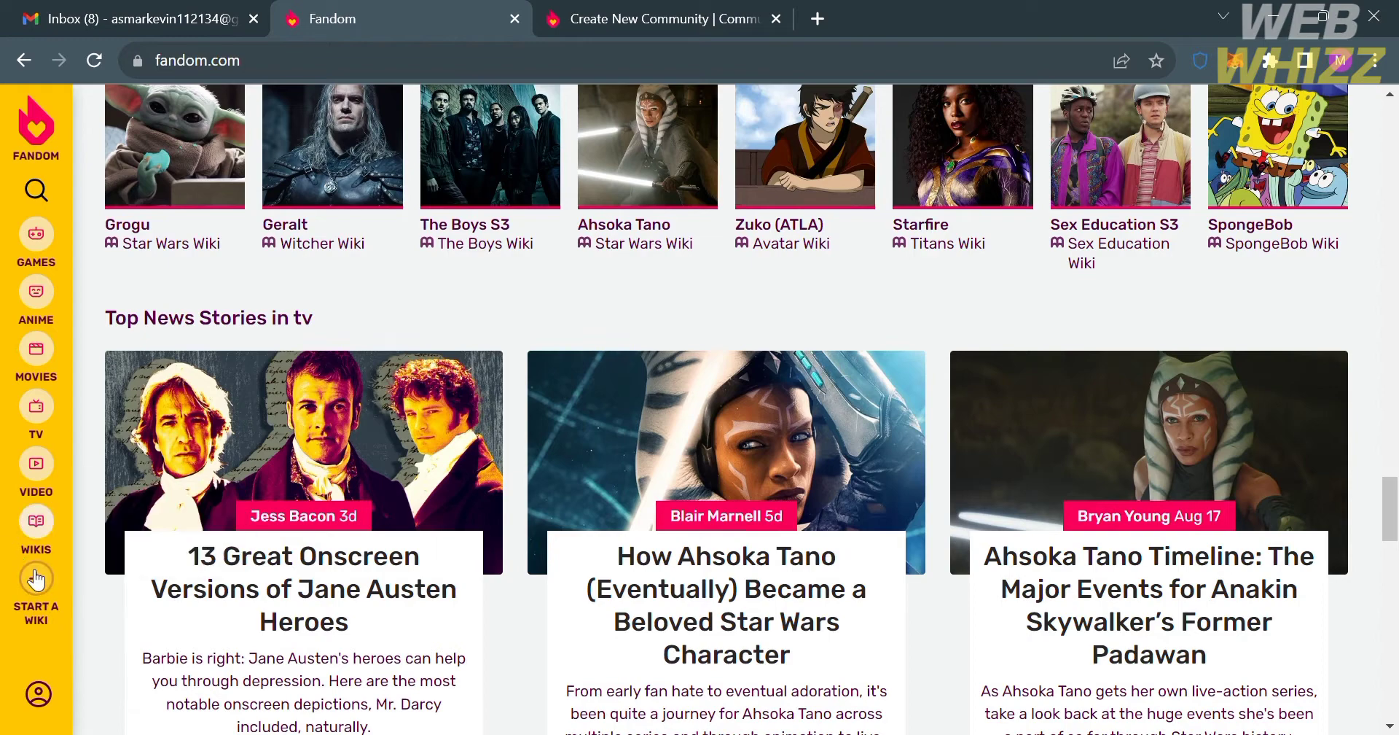
pyautogui.click(36, 580)
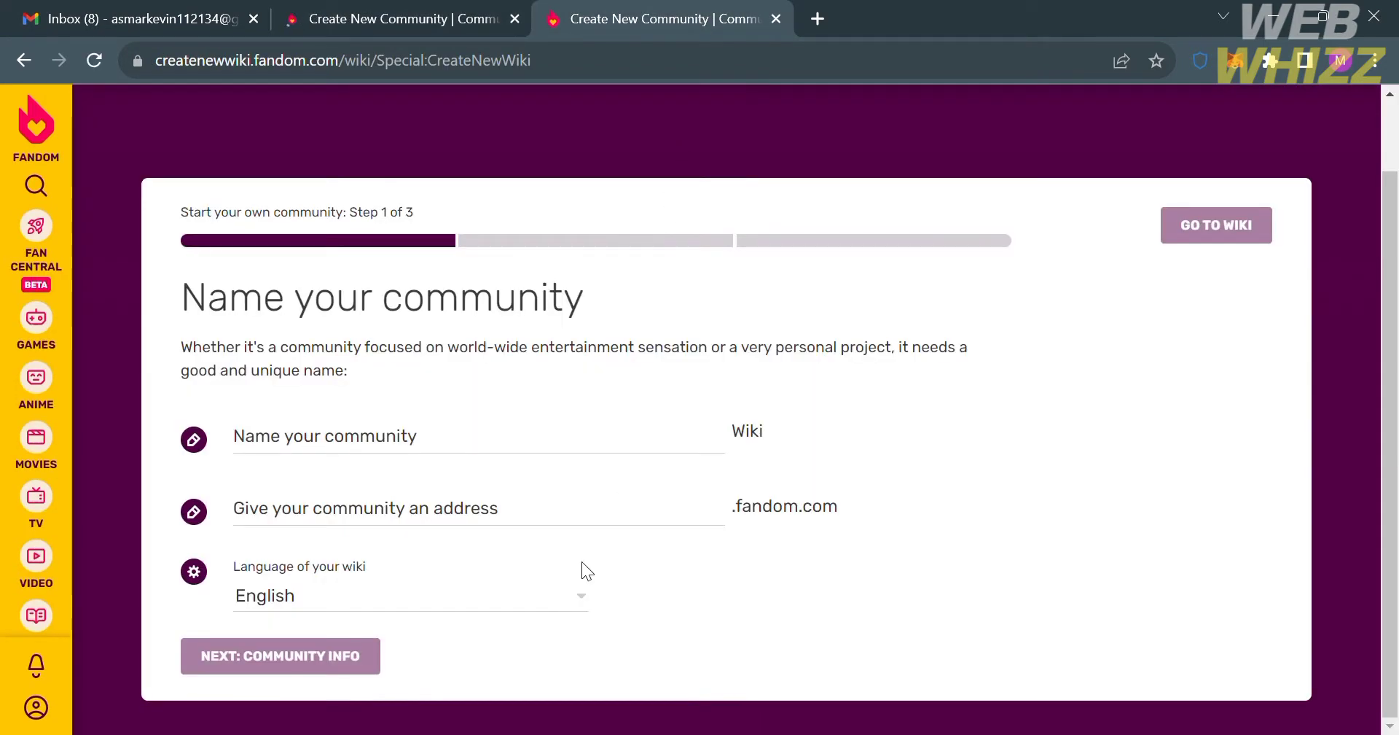
pyautogui.click(430, 448)
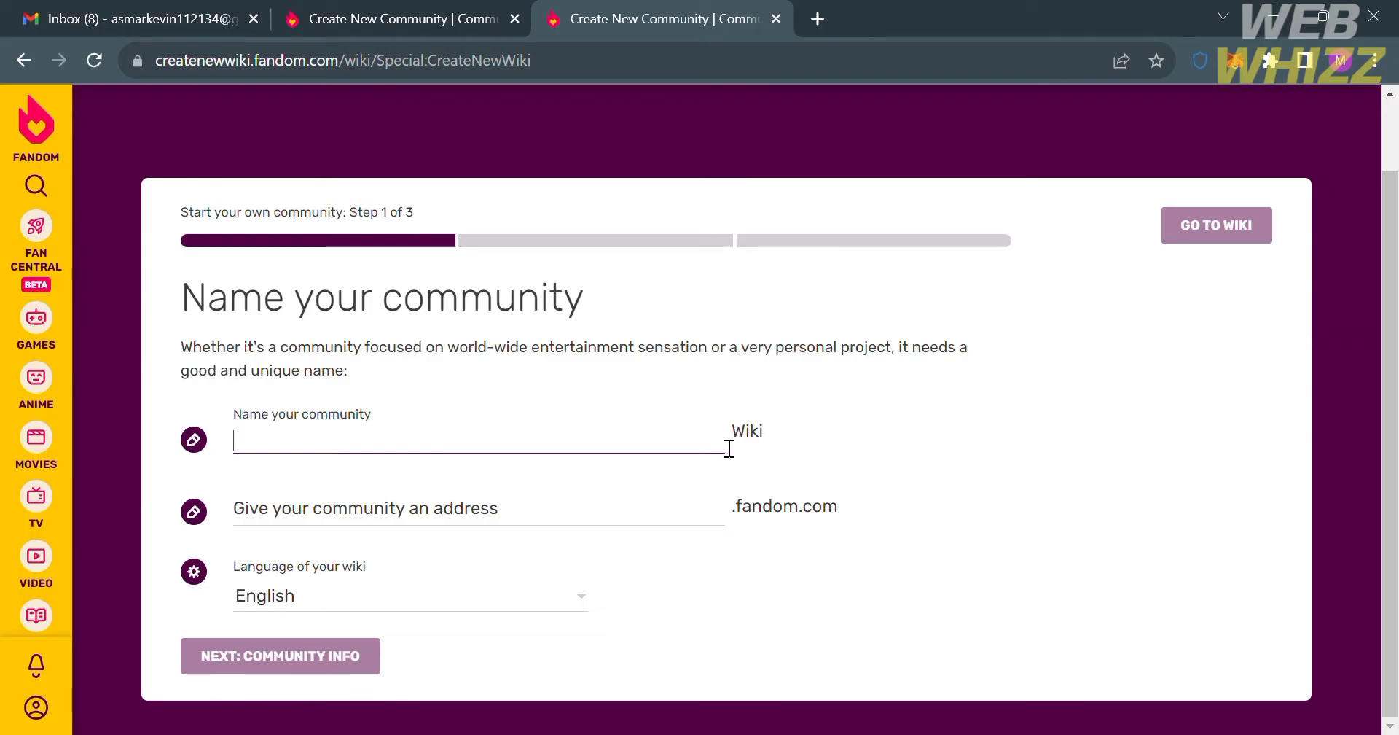
pyautogui.write('Starbucks')
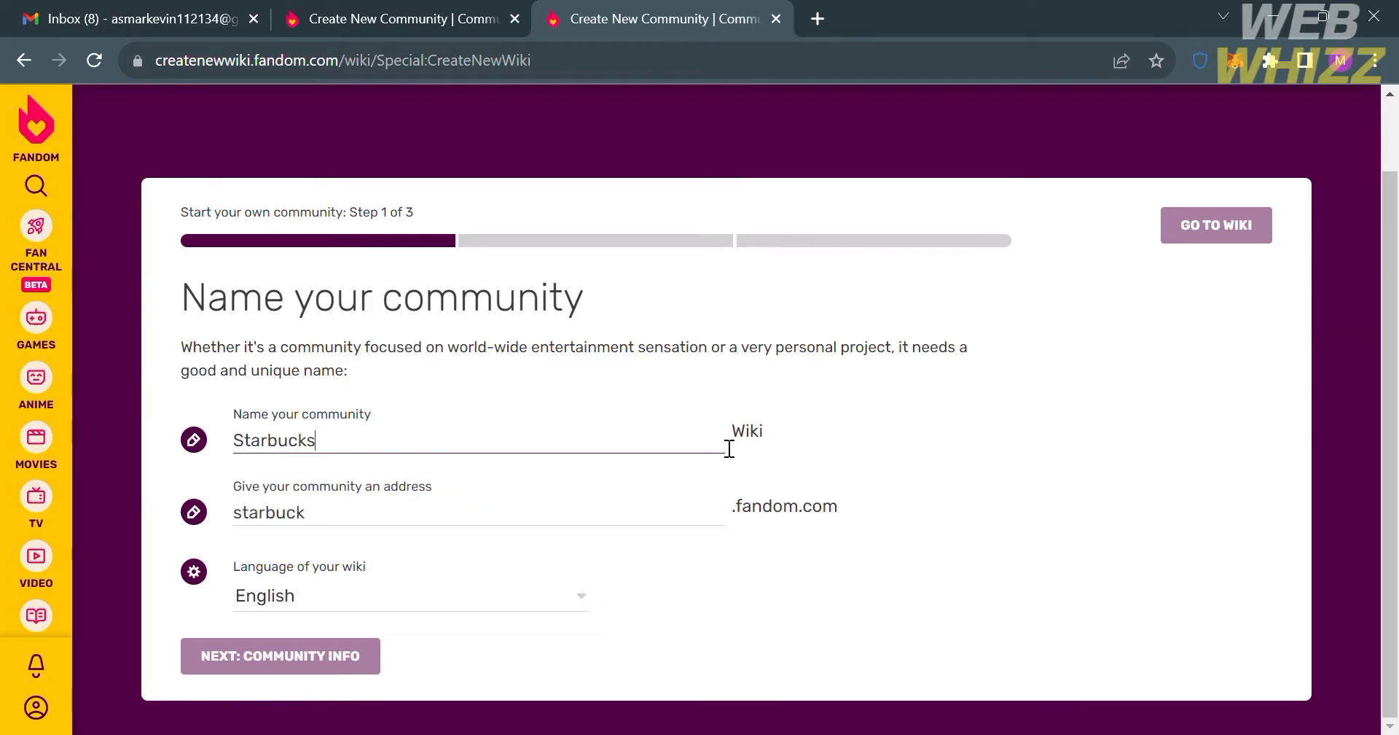
pyautogui.write('2')
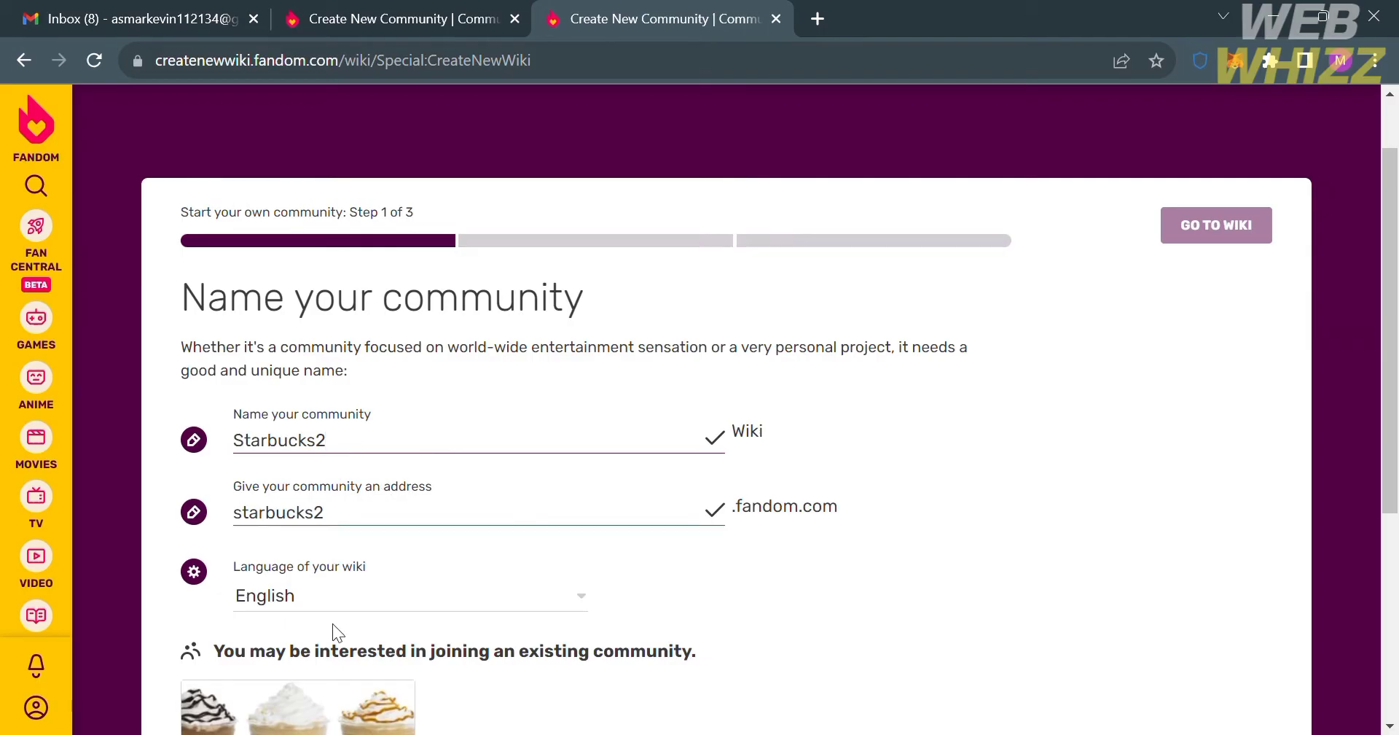
# Check the naming details and the suggested existing community, and continue to the community info step.
pyautogui.scroll(-3, 332, 623)
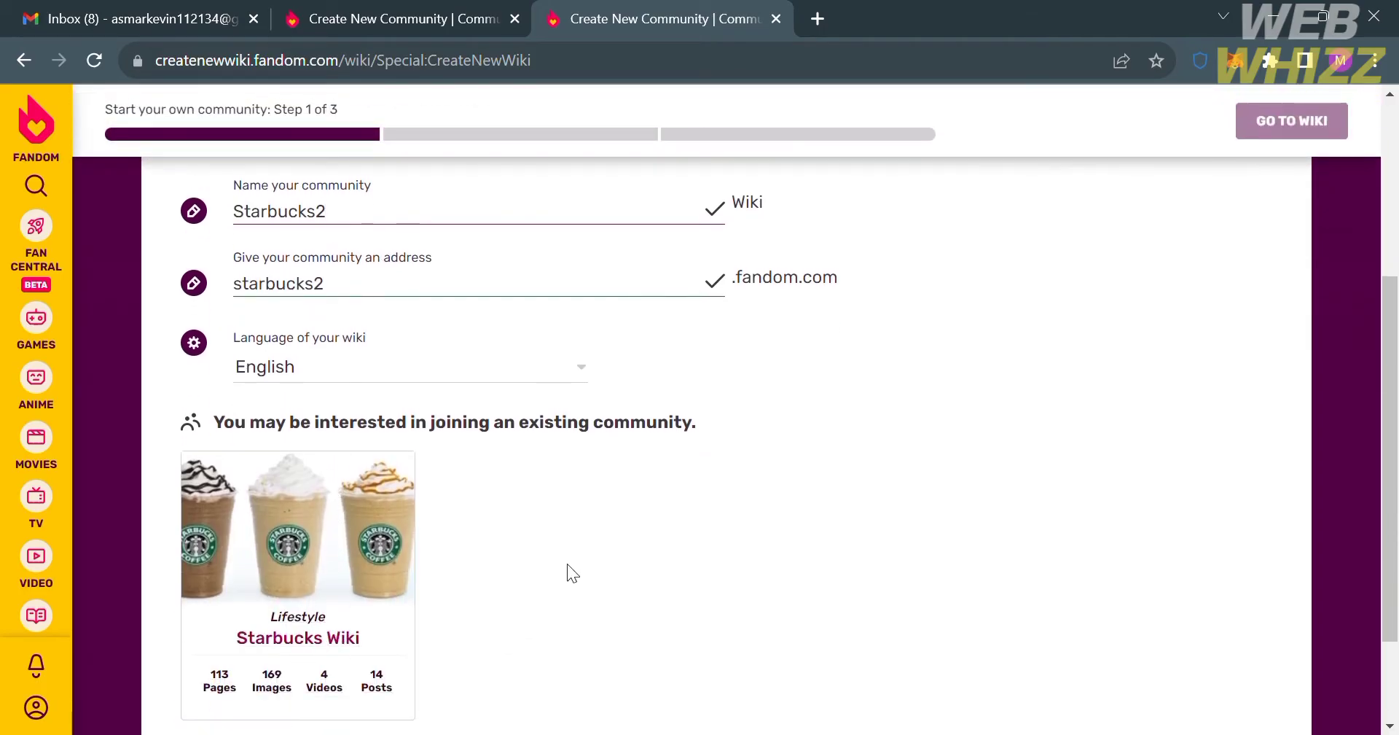
pyautogui.scroll(1, 538, 523)
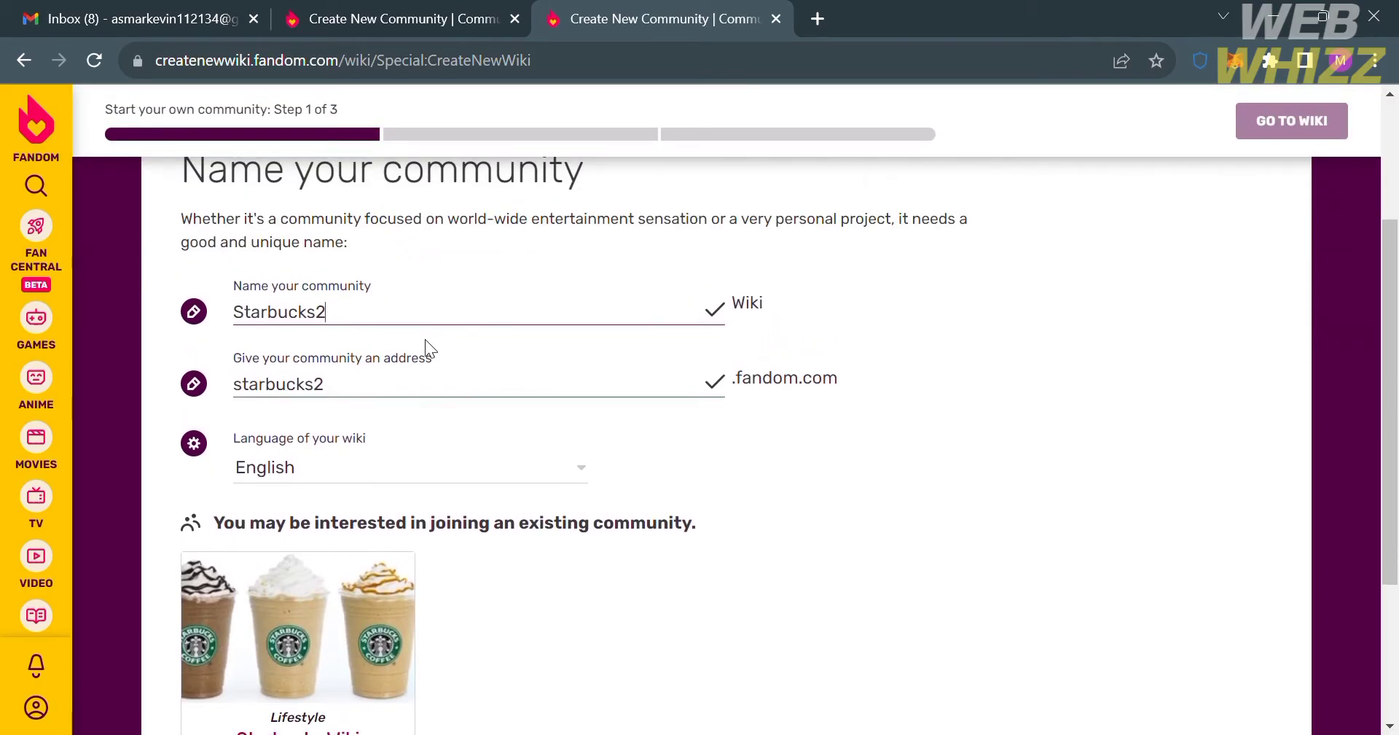
pyautogui.scroll(-3, 398, 329)
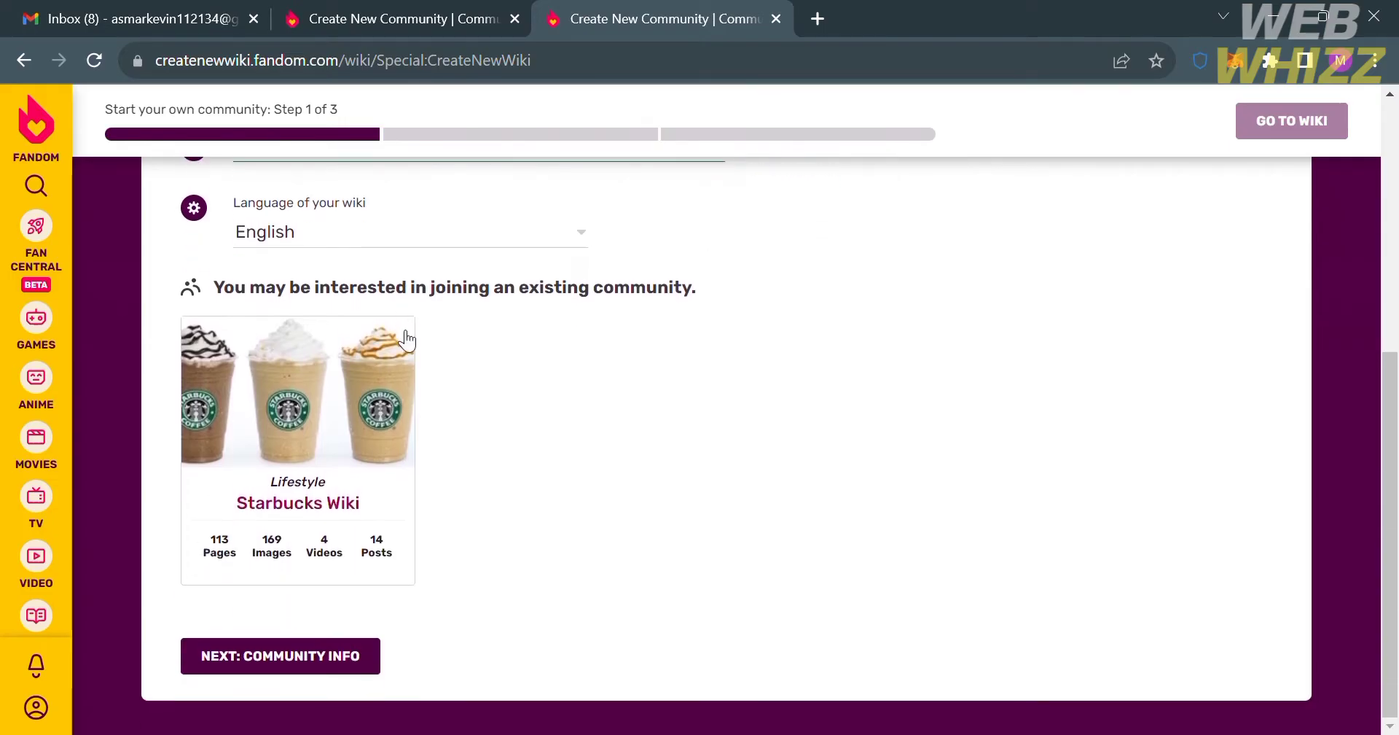
pyautogui.click(317, 659)
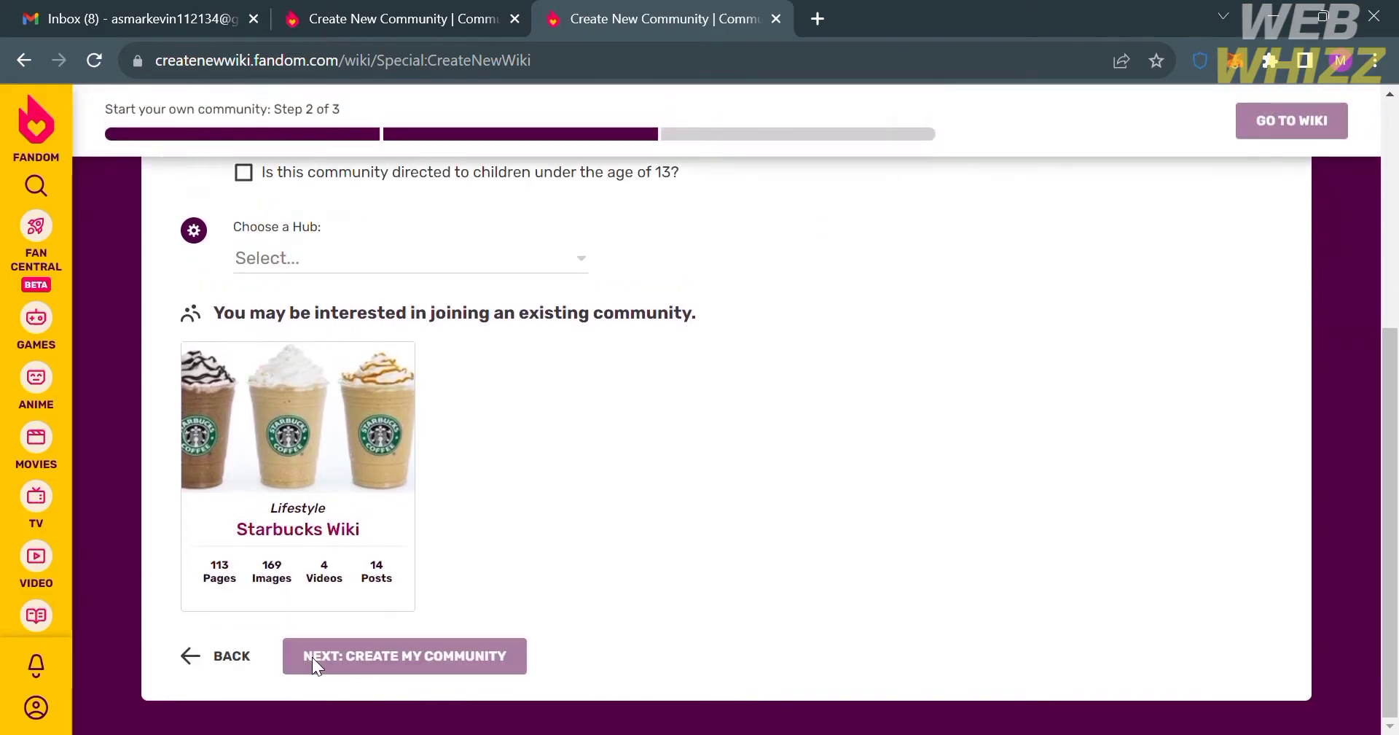
# Describe the community as "Starbucks Corporation is an American multinational chain of coffeehouses and roastery reserves headquartered in Seattle, Washington." and mark it for children under 13.
pyautogui.scroll(4, 312, 658)
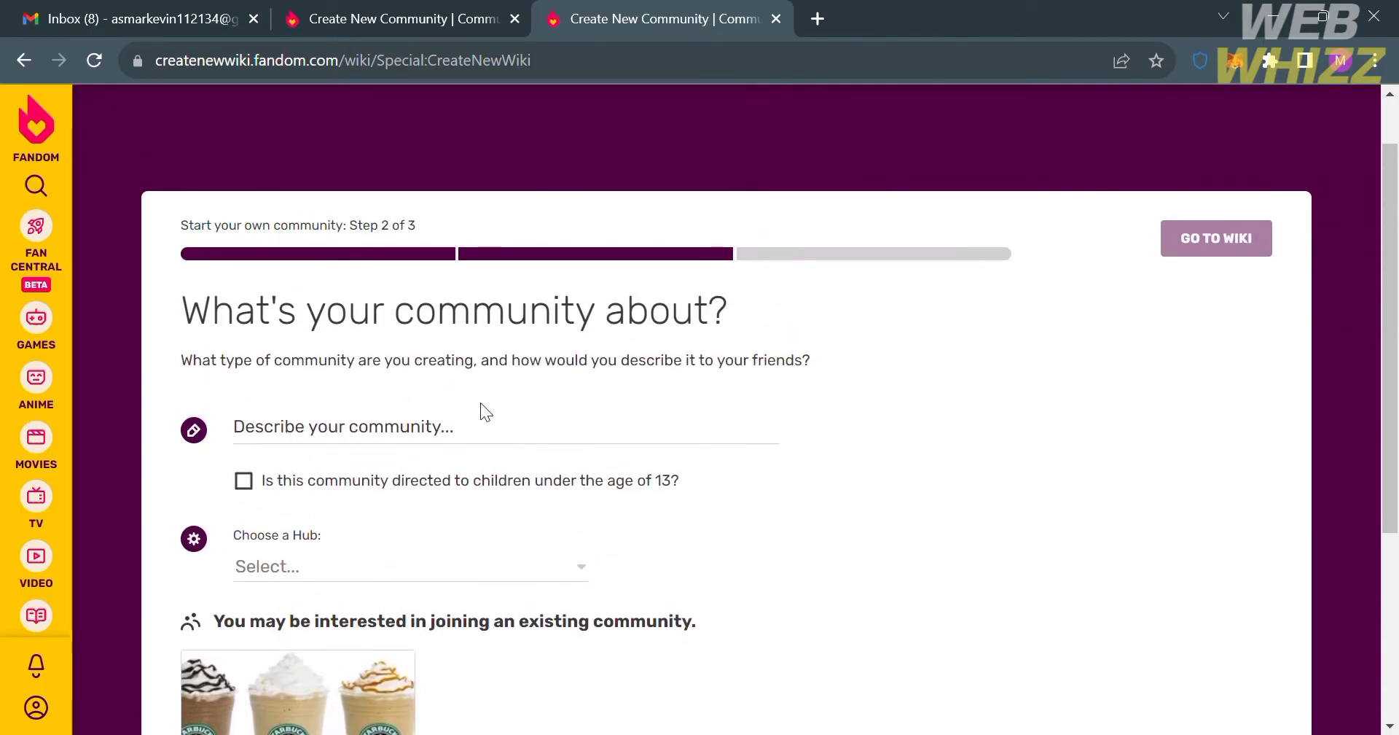
pyautogui.click(514, 435)
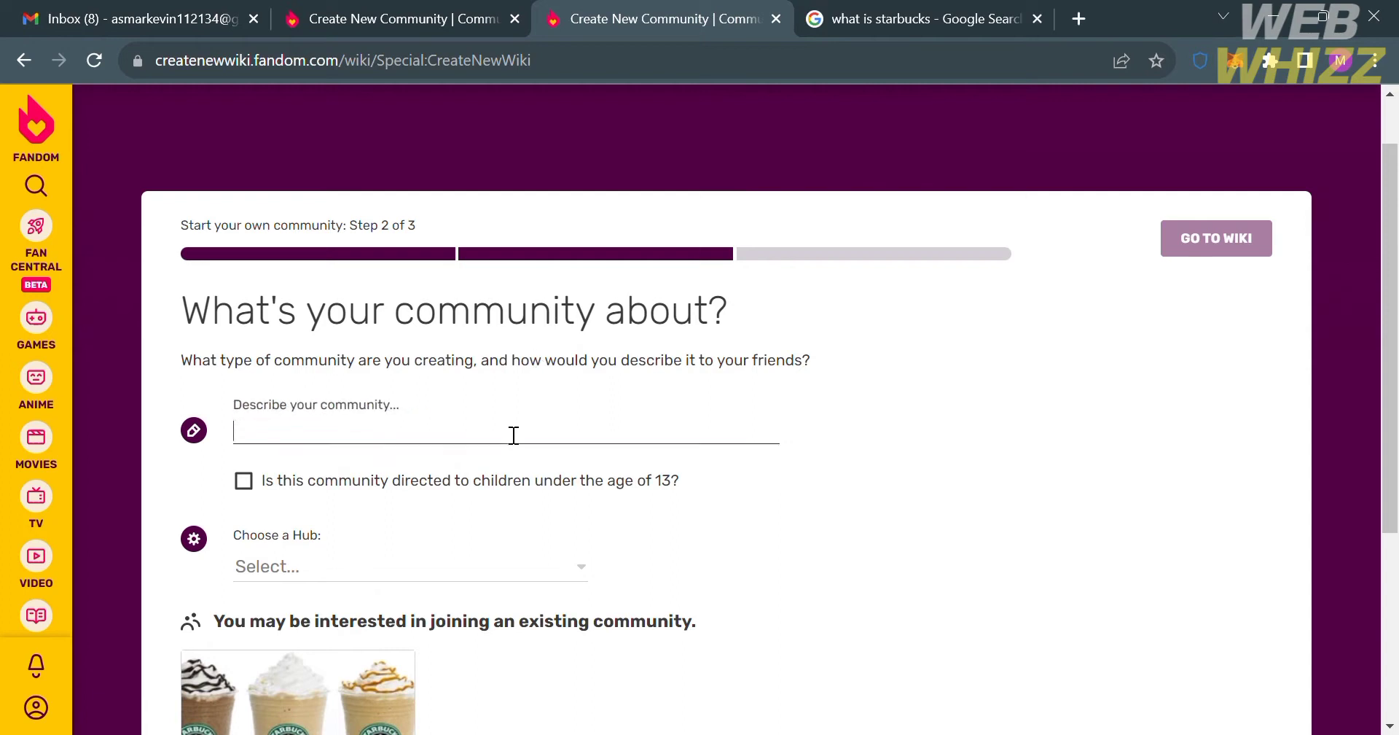
pyautogui.hotkey('ctrl', 'v')
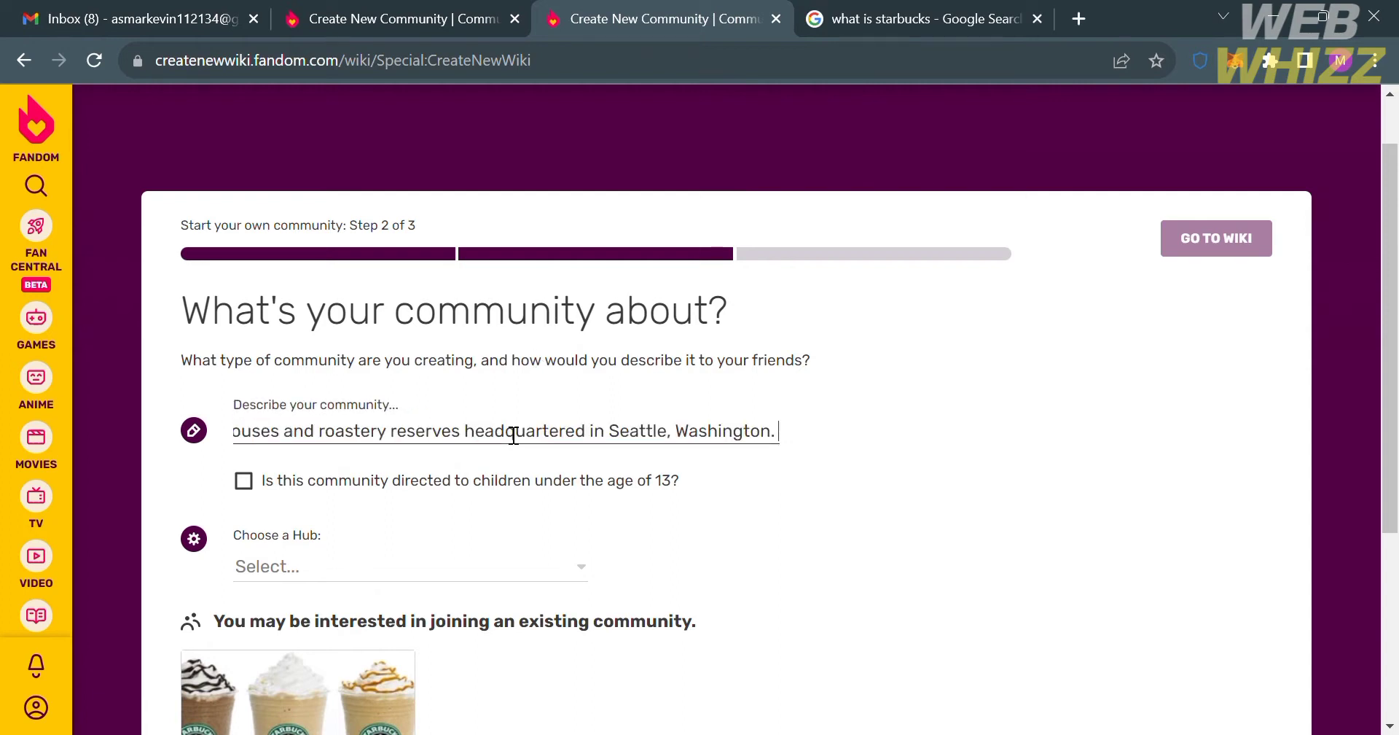
pyautogui.click(247, 493)
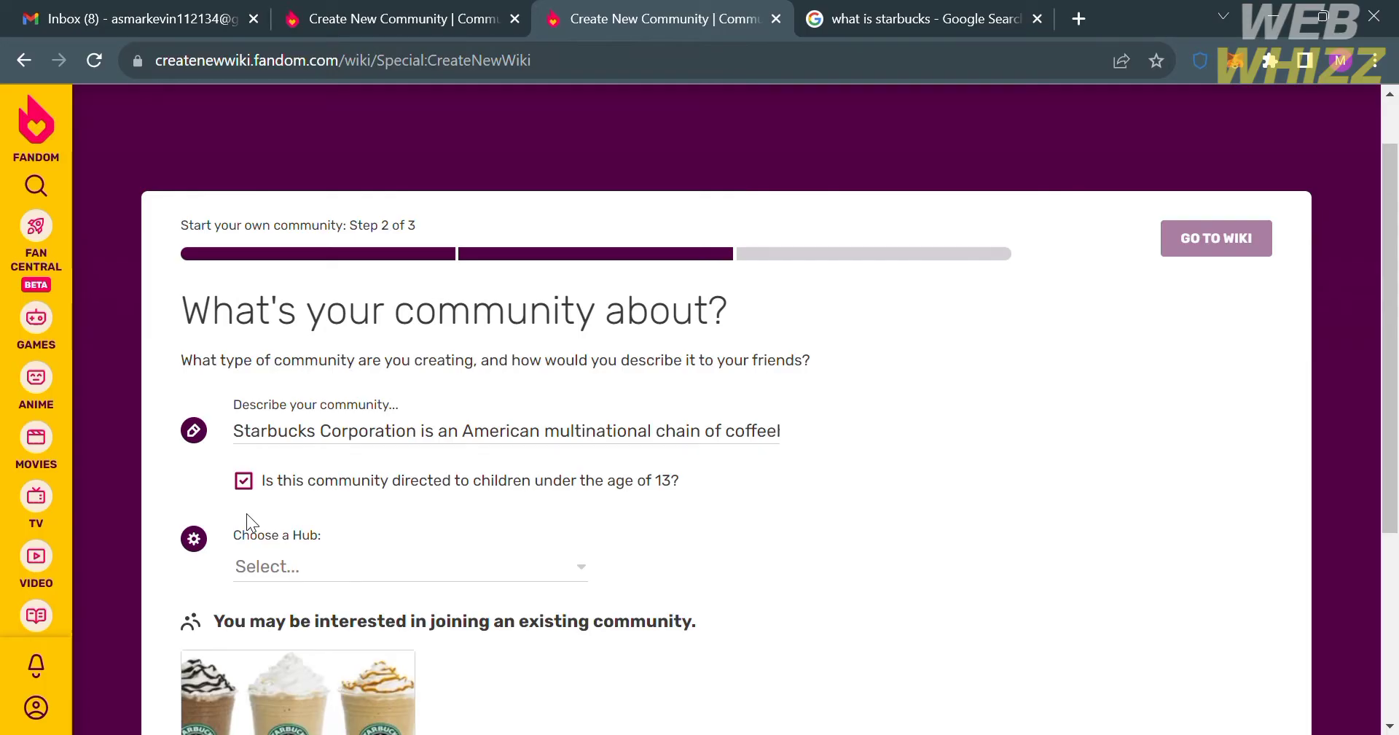
# Set the community's hub to Other, leave the additional categories unchecked, and proceed with creating the community.
pyautogui.click(256, 567)
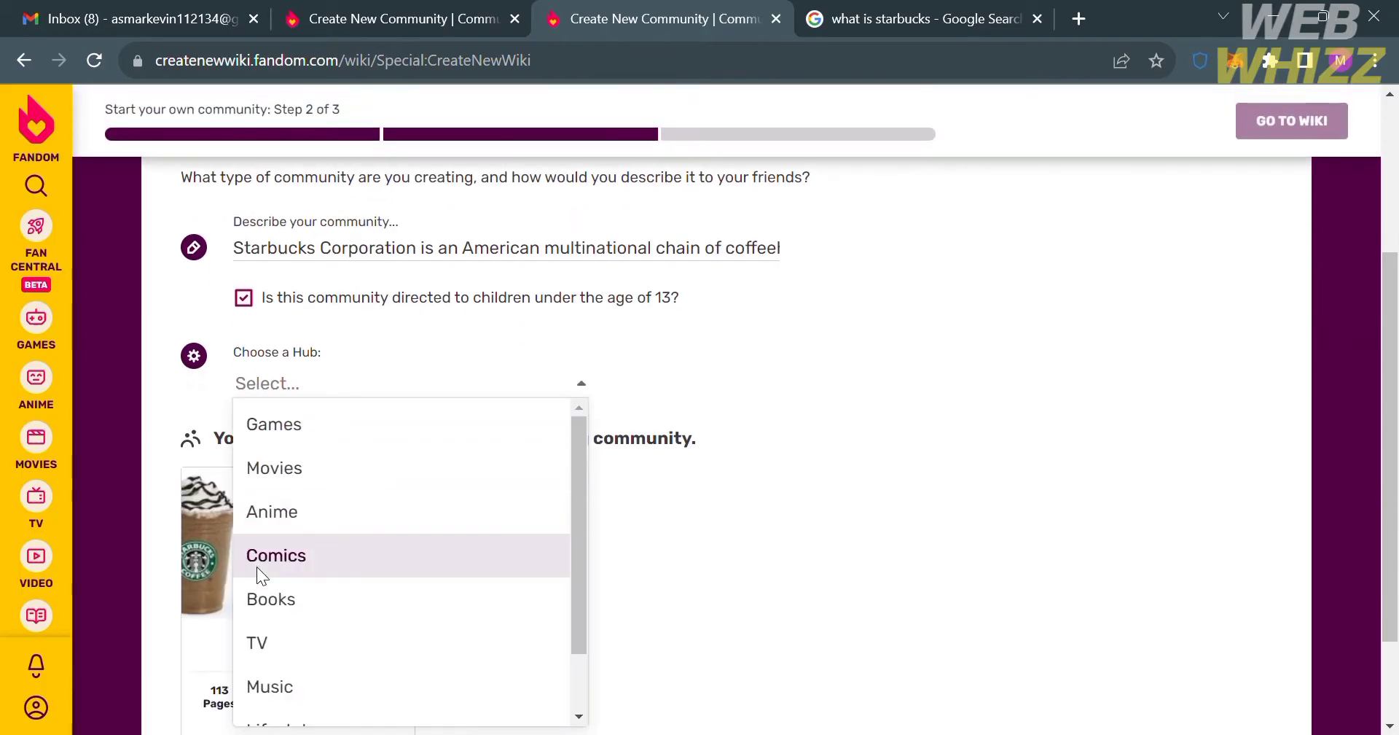
pyautogui.scroll(-1, 256, 567)
pyautogui.scroll(1, 256, 566)
pyautogui.scroll(-1, 256, 567)
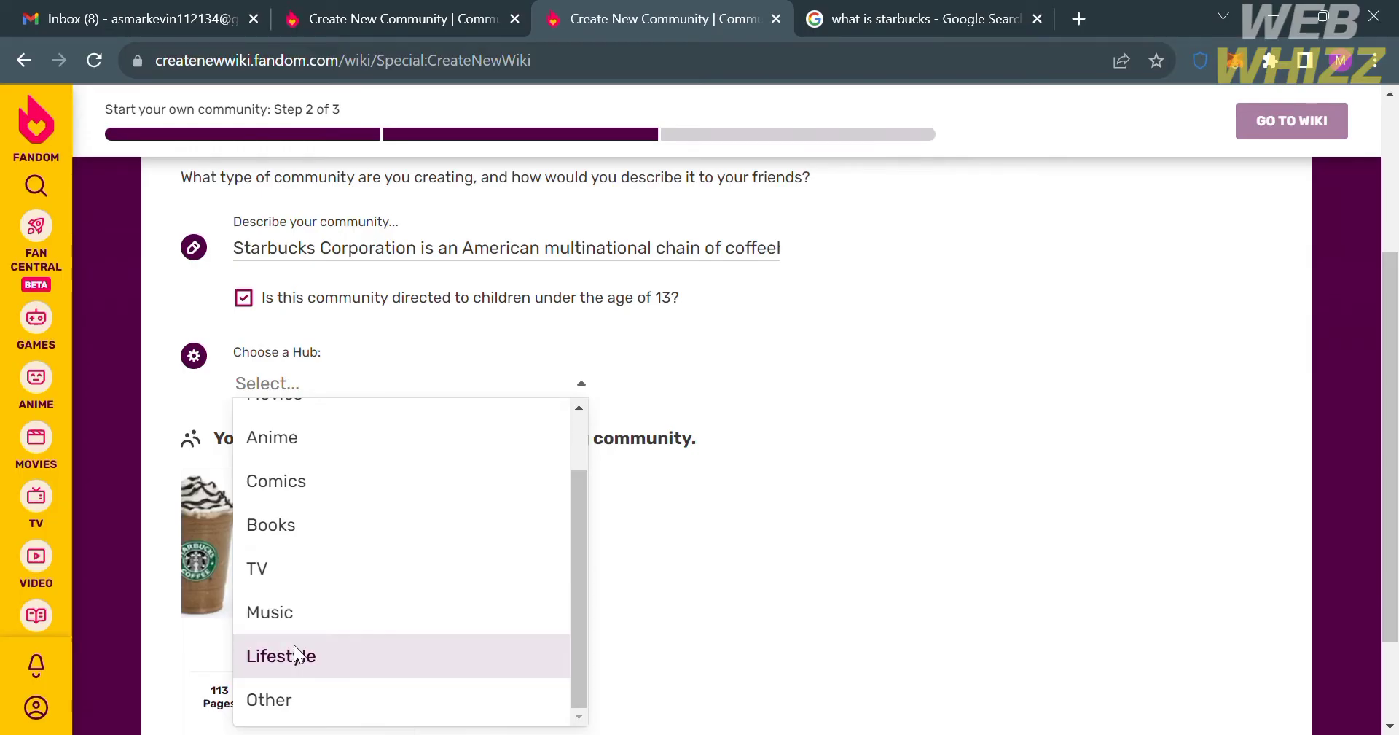
pyautogui.click(308, 688)
pyautogui.scroll(-3, 295, 404)
pyautogui.scroll(5, 296, 404)
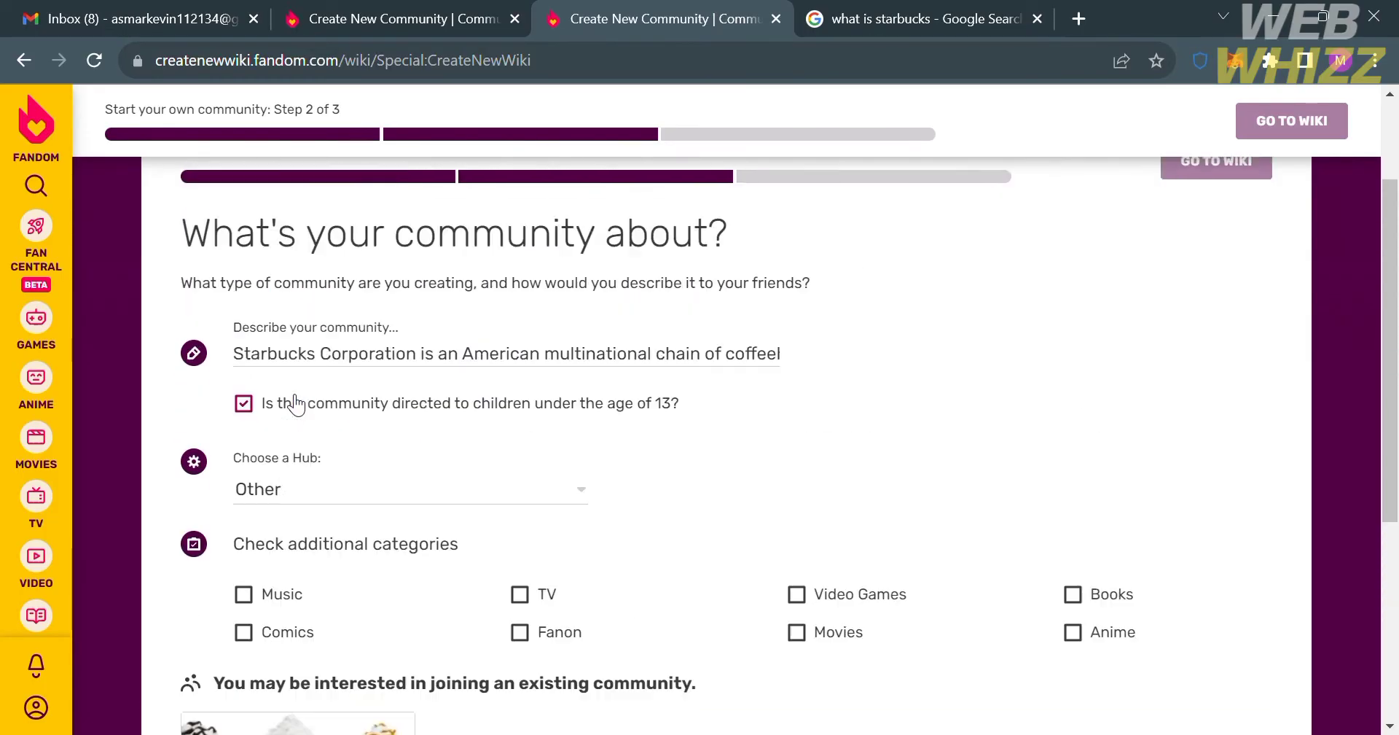
pyautogui.scroll(-5, 288, 393)
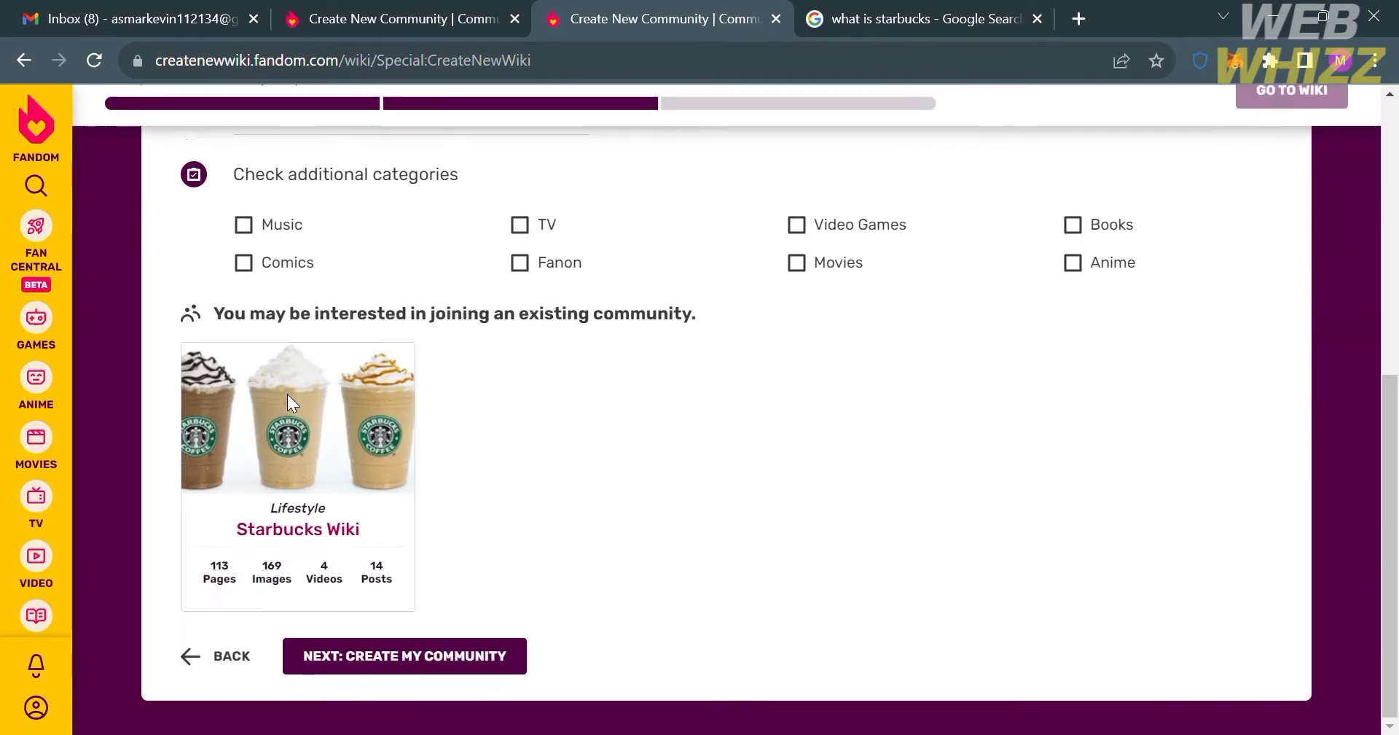
pyautogui.click(430, 660)
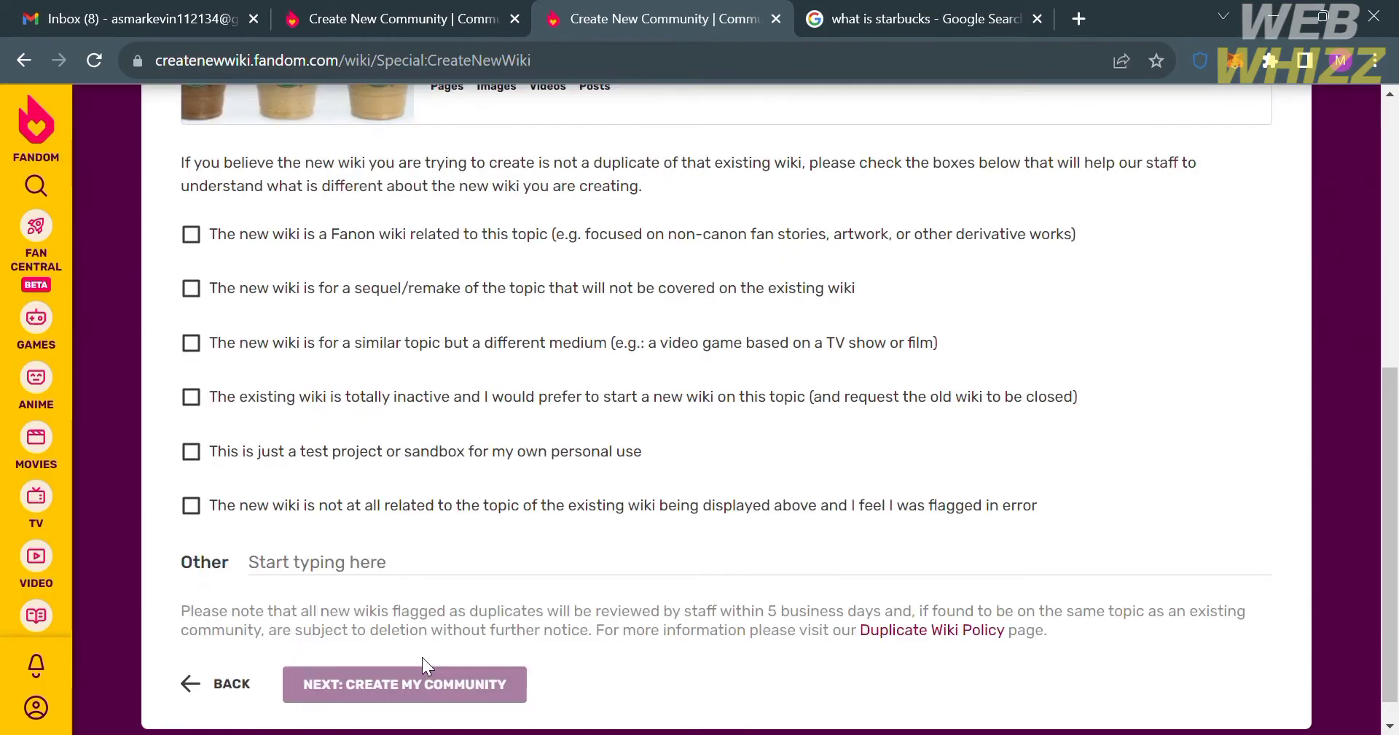
# Declare the new wiki a test project or sandbox for personal use, and continue with its creation.
pyautogui.scroll(5, 426, 361)
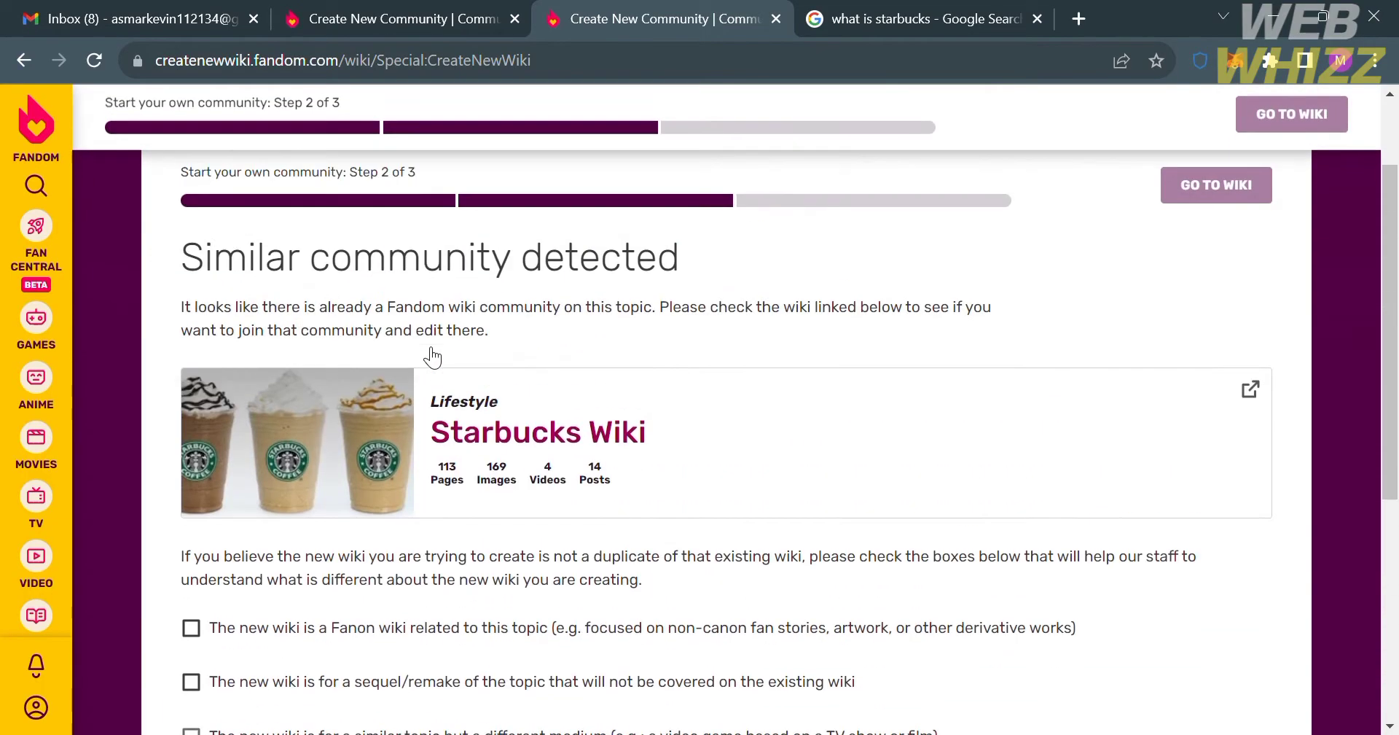
pyautogui.scroll(-2, 433, 357)
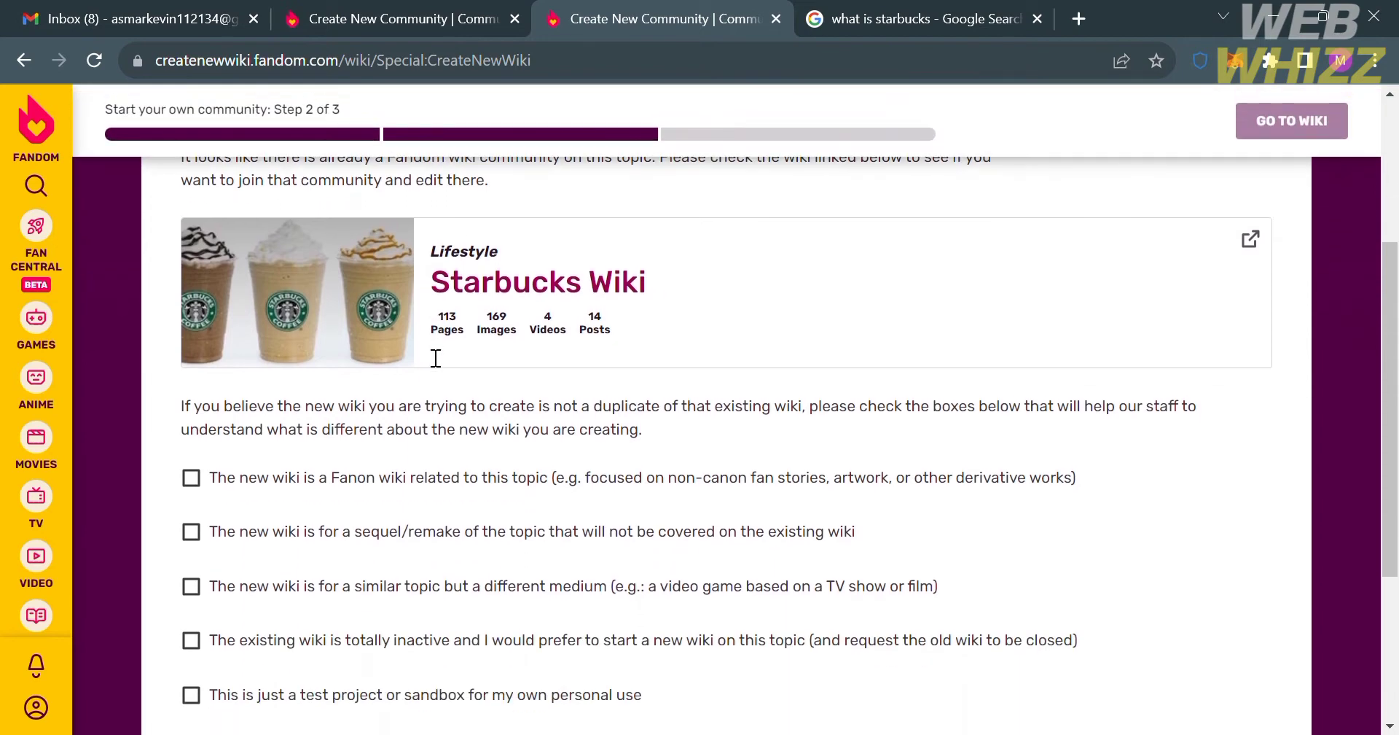
pyautogui.scroll(-2, 434, 357)
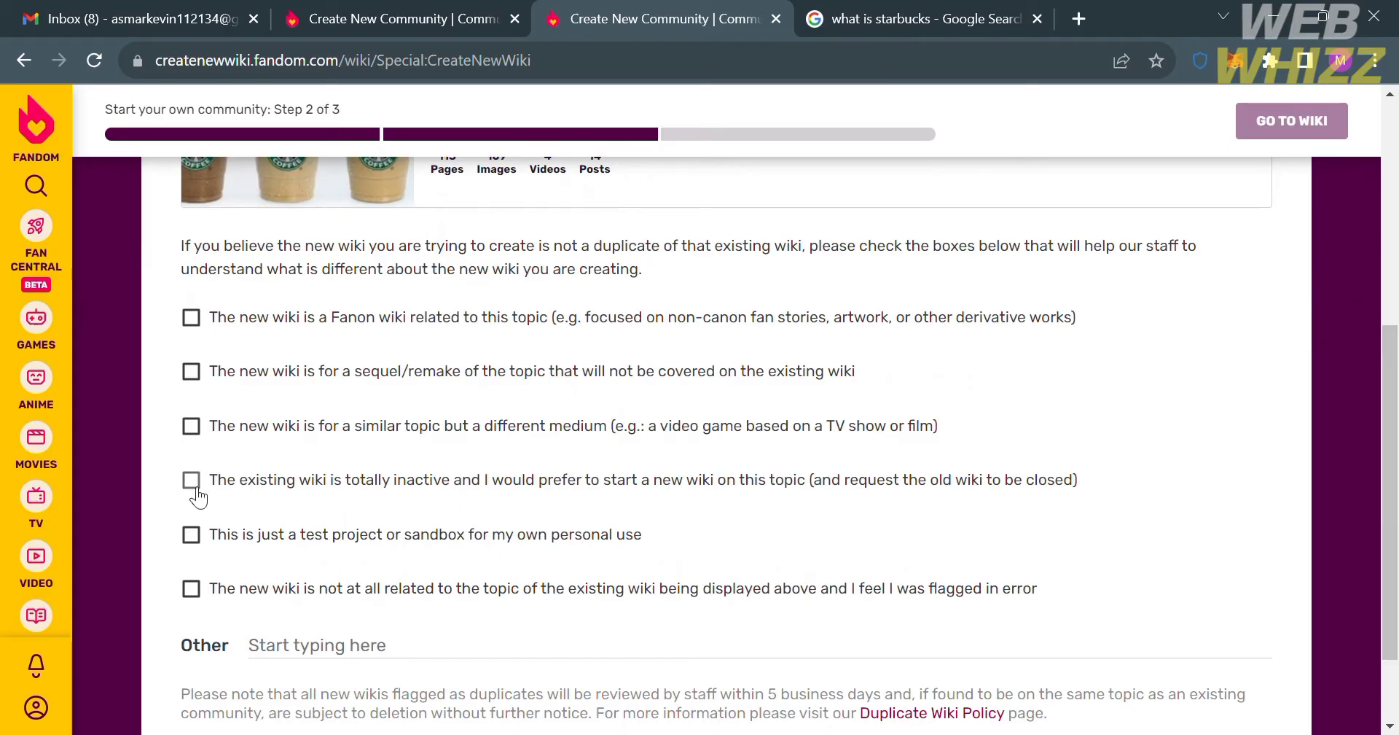
pyautogui.scroll(-1, 190, 556)
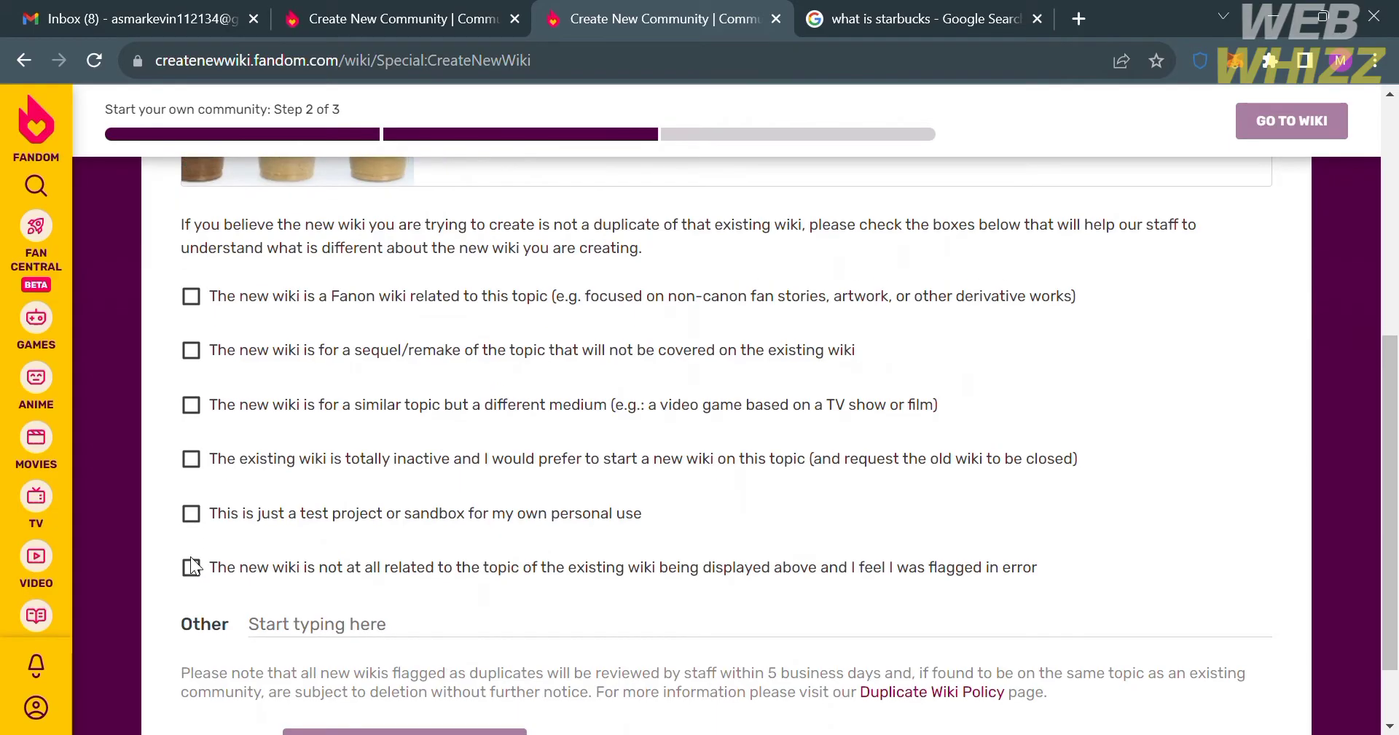
pyautogui.click(192, 513)
pyautogui.scroll(-1, 198, 513)
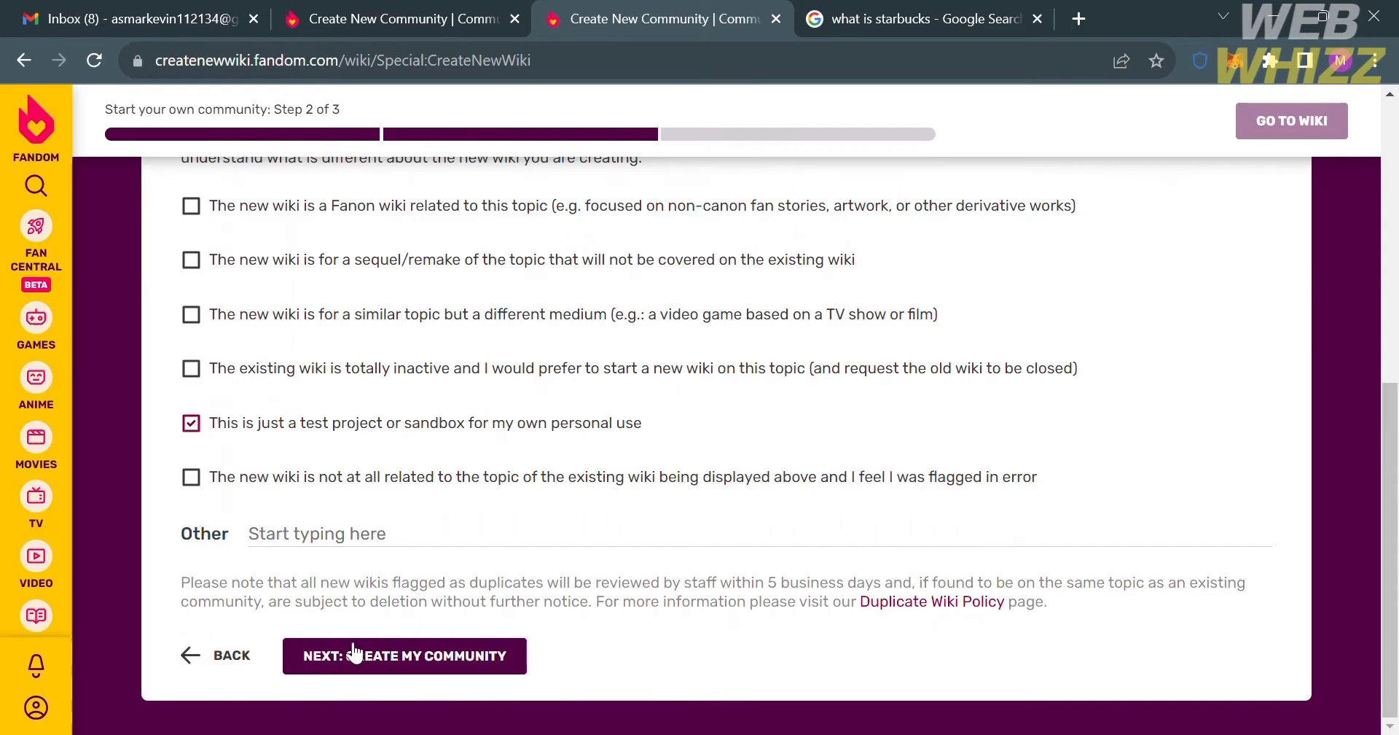
pyautogui.click(394, 674)
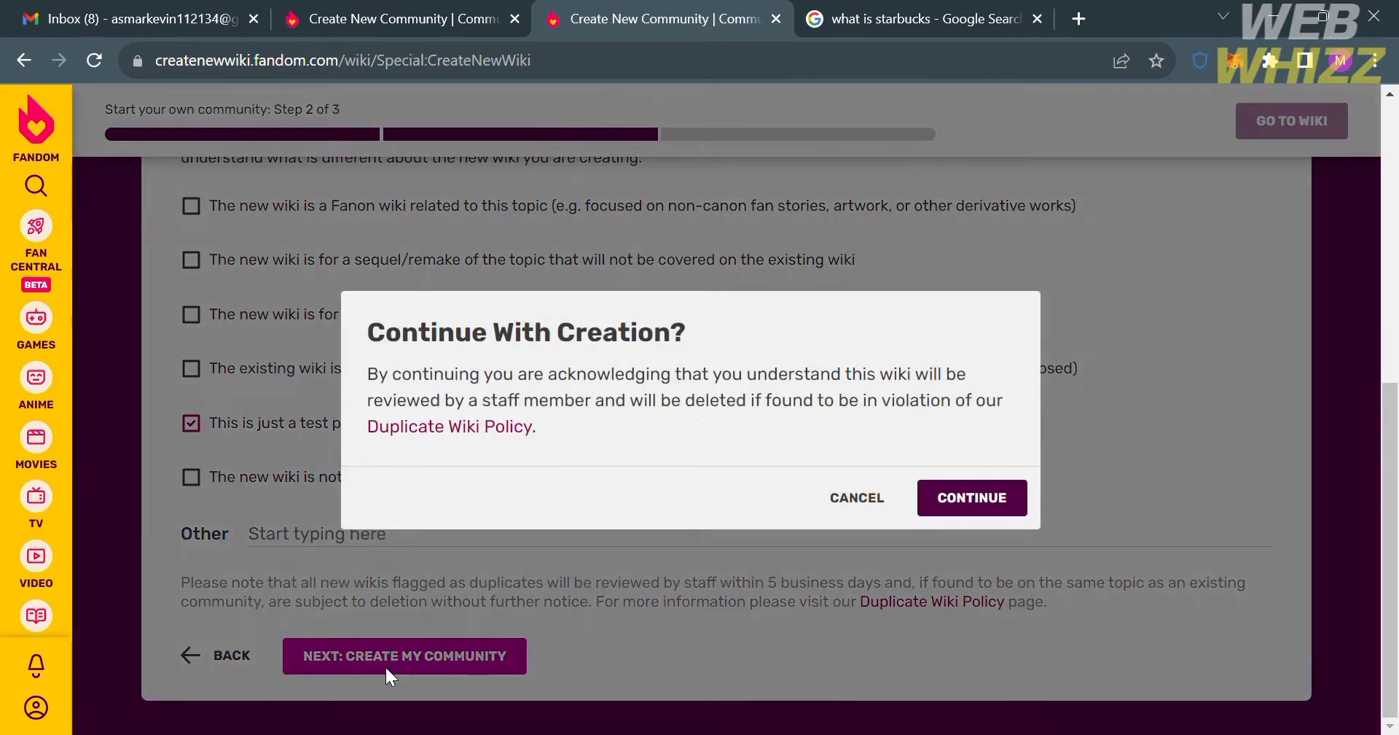
pyautogui.click(962, 503)
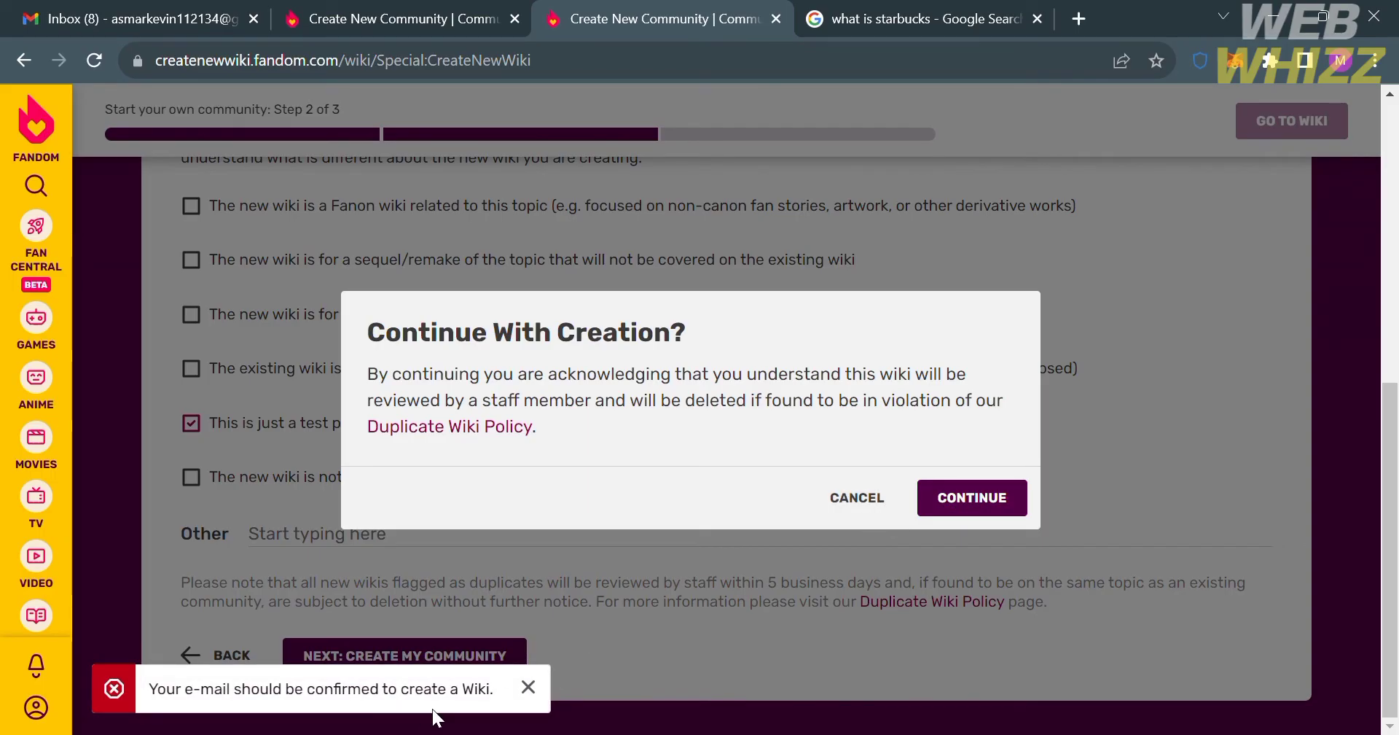
# Switch to Gmail, confirm the account's email address from the Fandom message, and resume the community creation.
pyautogui.click(93, 9)
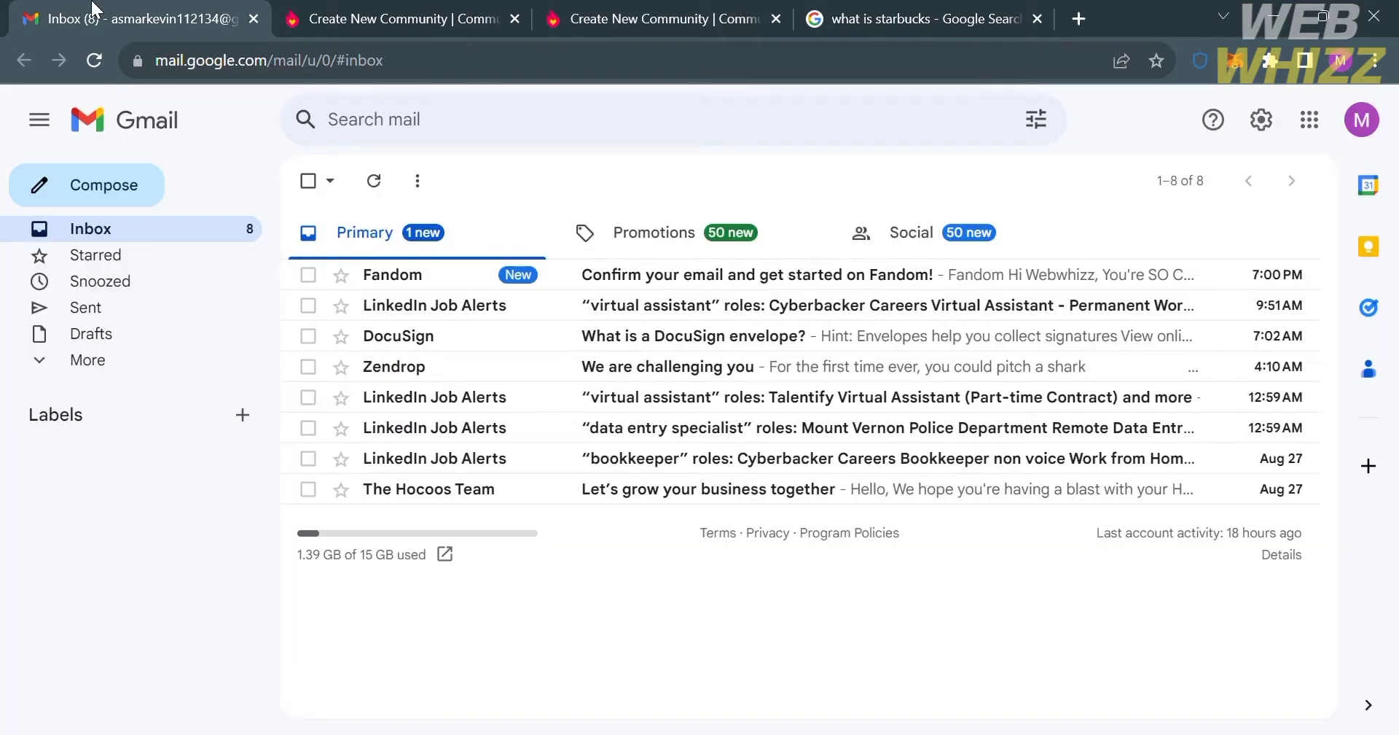
pyautogui.click(483, 274)
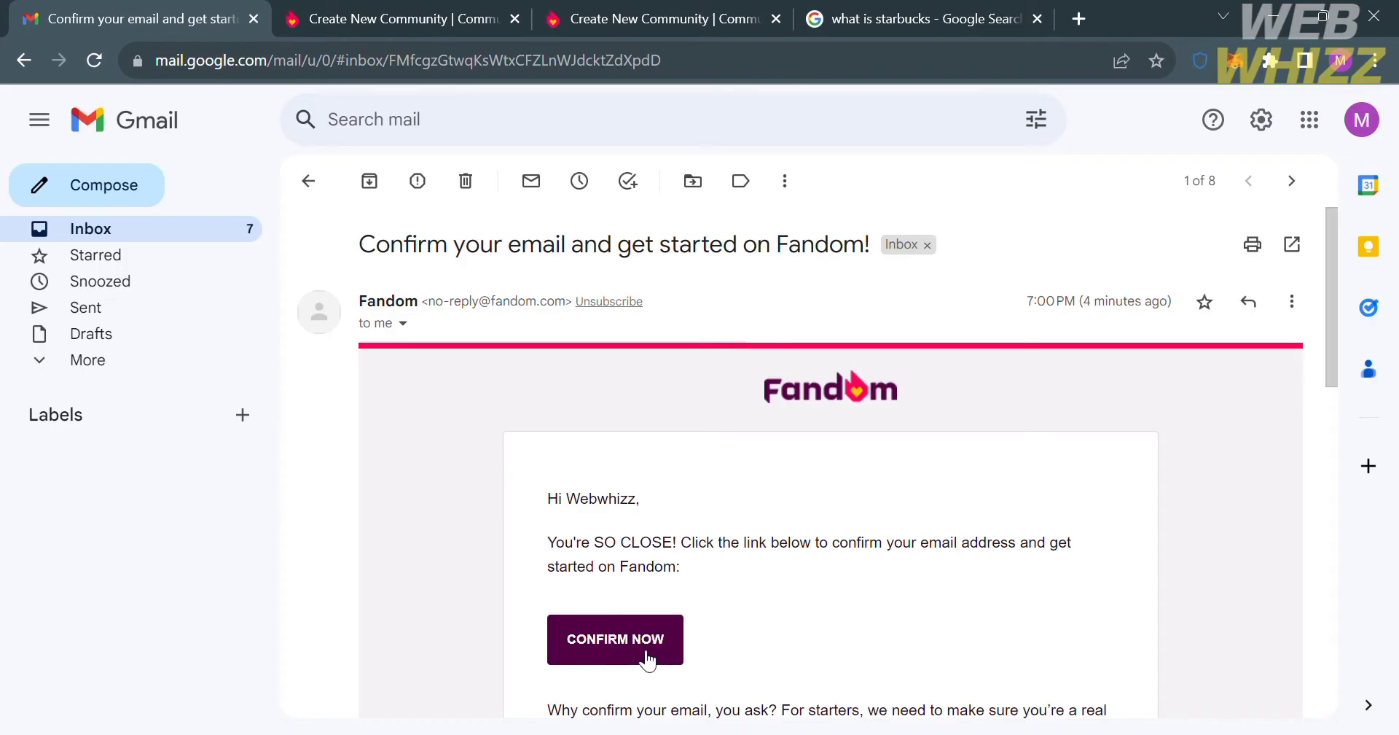
pyautogui.click(646, 652)
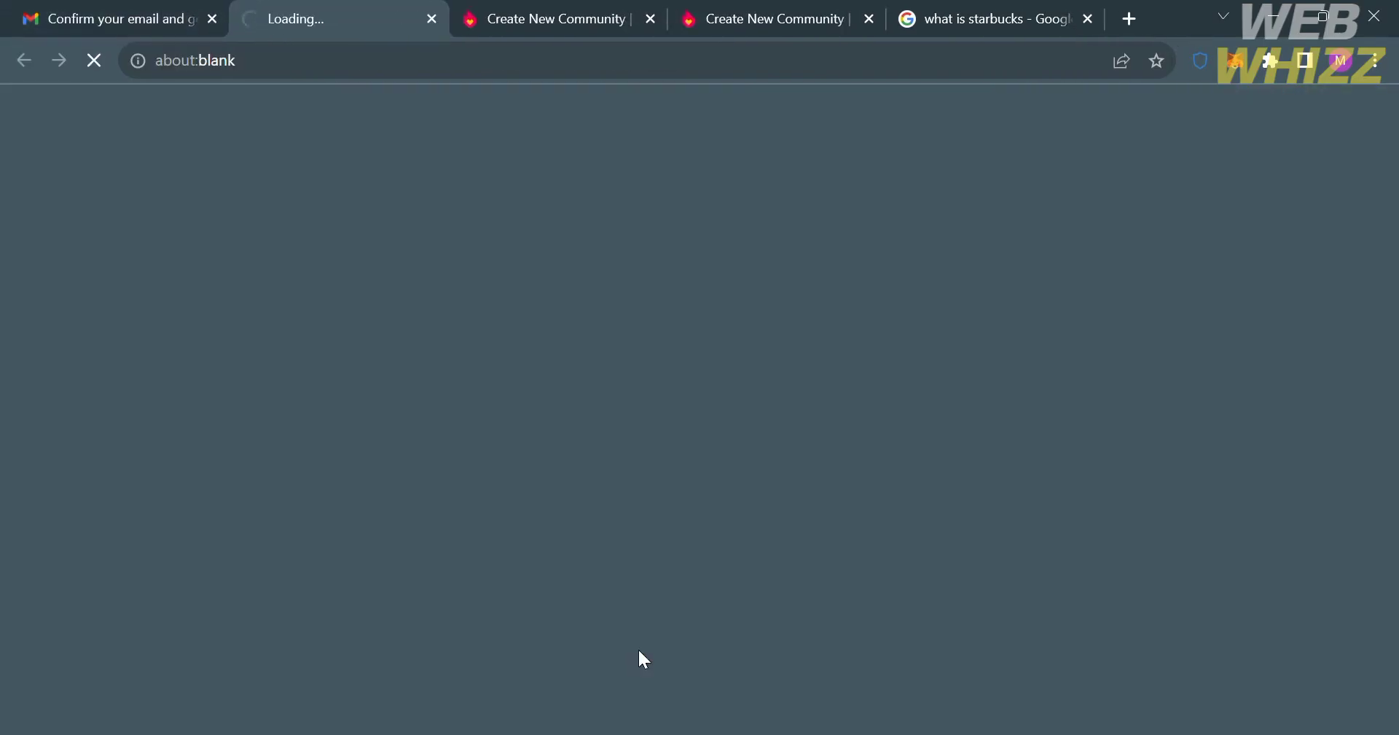
pyautogui.click(685, 16)
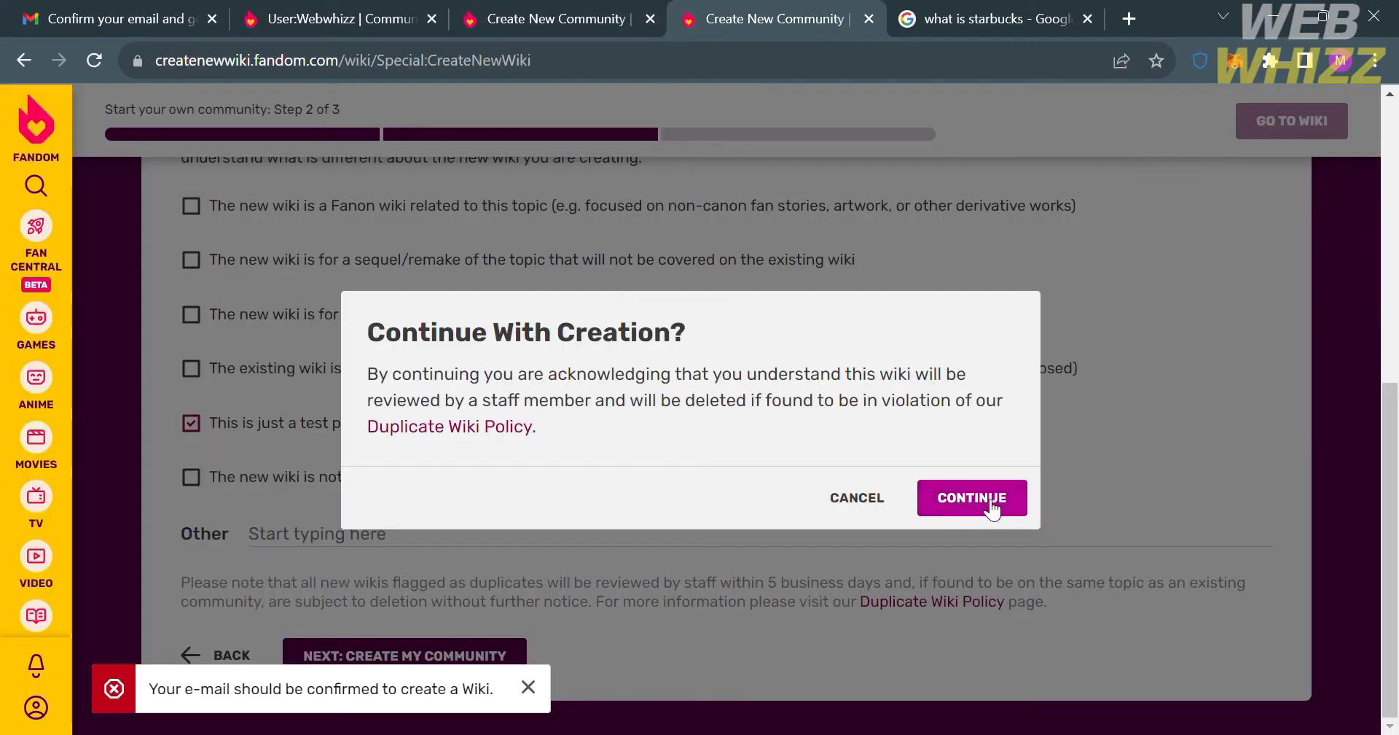
pyautogui.click(990, 502)
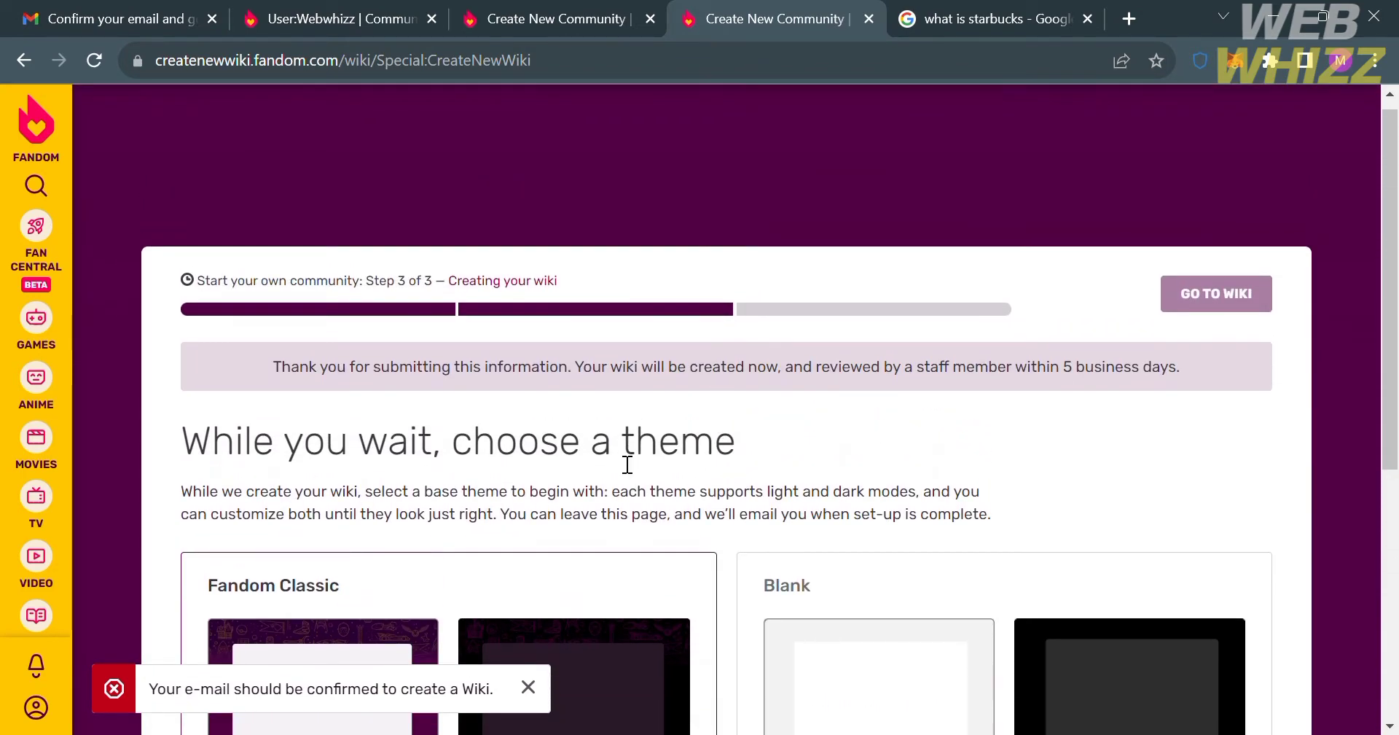
# Select the Fandom Classic theme with dark mode as the starting theme, and go to the new wiki.
pyautogui.scroll(-4, 621, 464)
pyautogui.scroll(1, 298, 351)
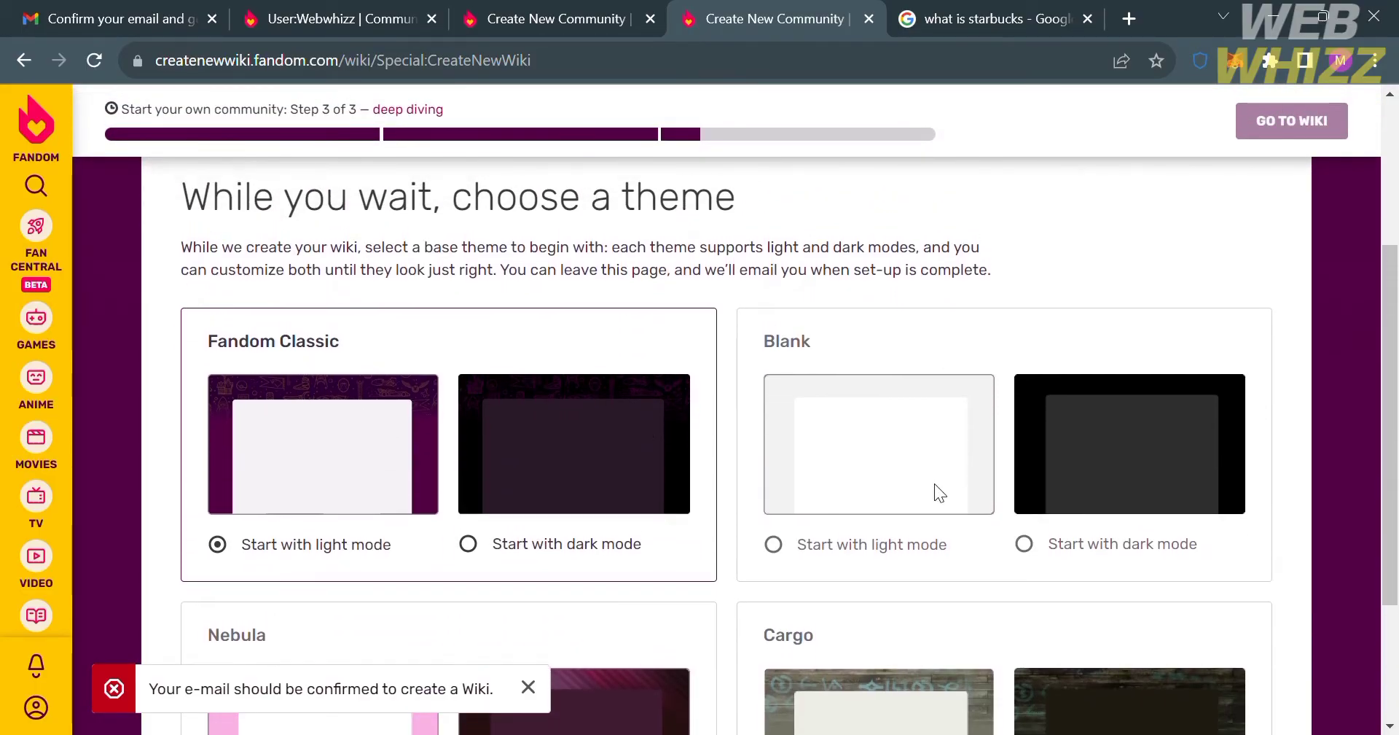
pyautogui.scroll(-3, 936, 485)
pyautogui.scroll(5, 469, 527)
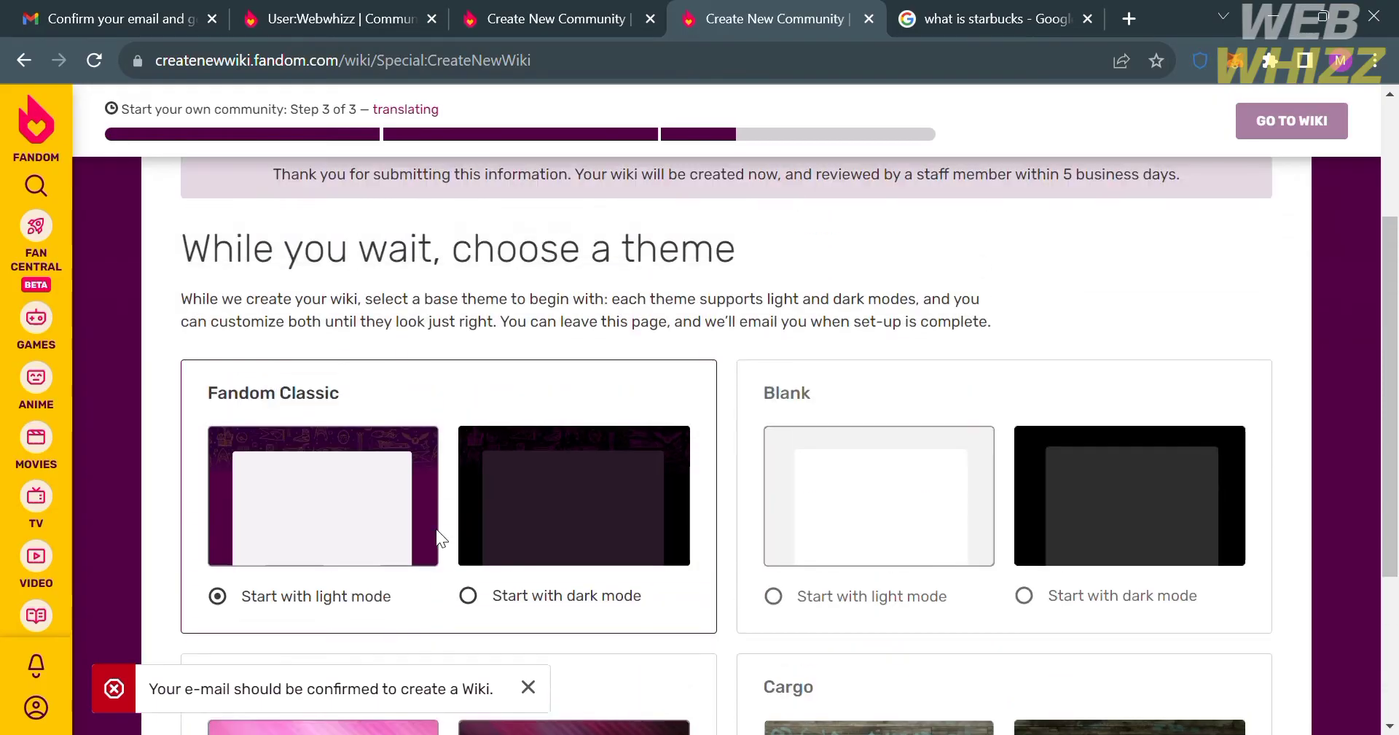
pyautogui.scroll(-4, 436, 527)
pyautogui.scroll(-1, 436, 528)
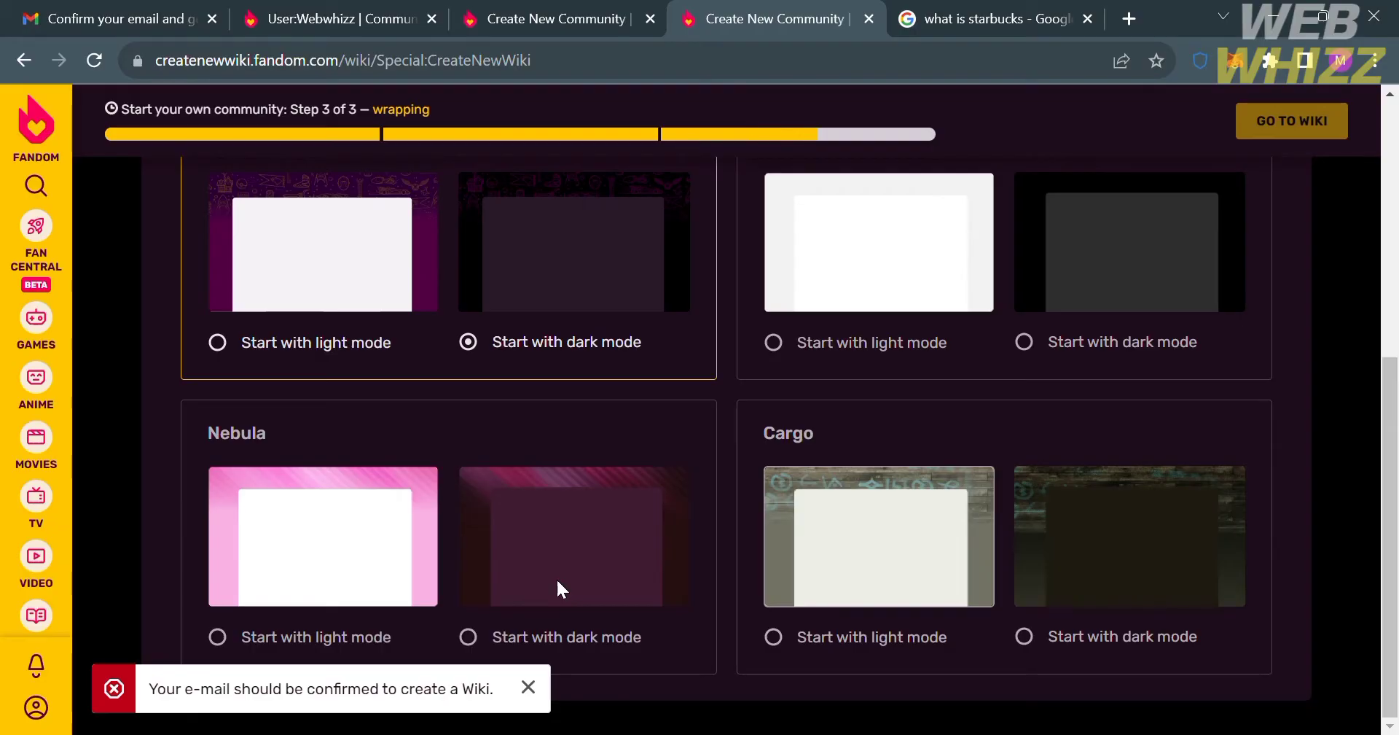
pyautogui.scroll(3, 694, 418)
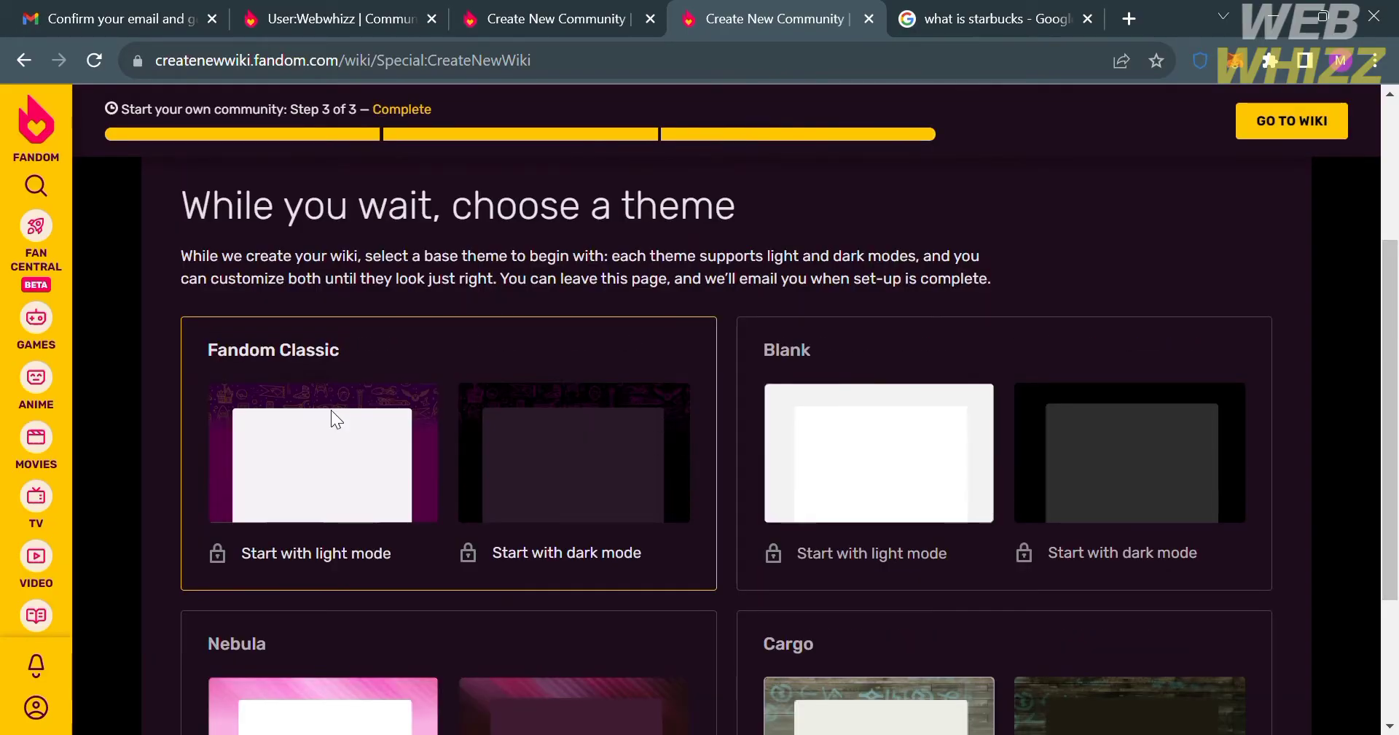
pyautogui.scroll(-3, 332, 413)
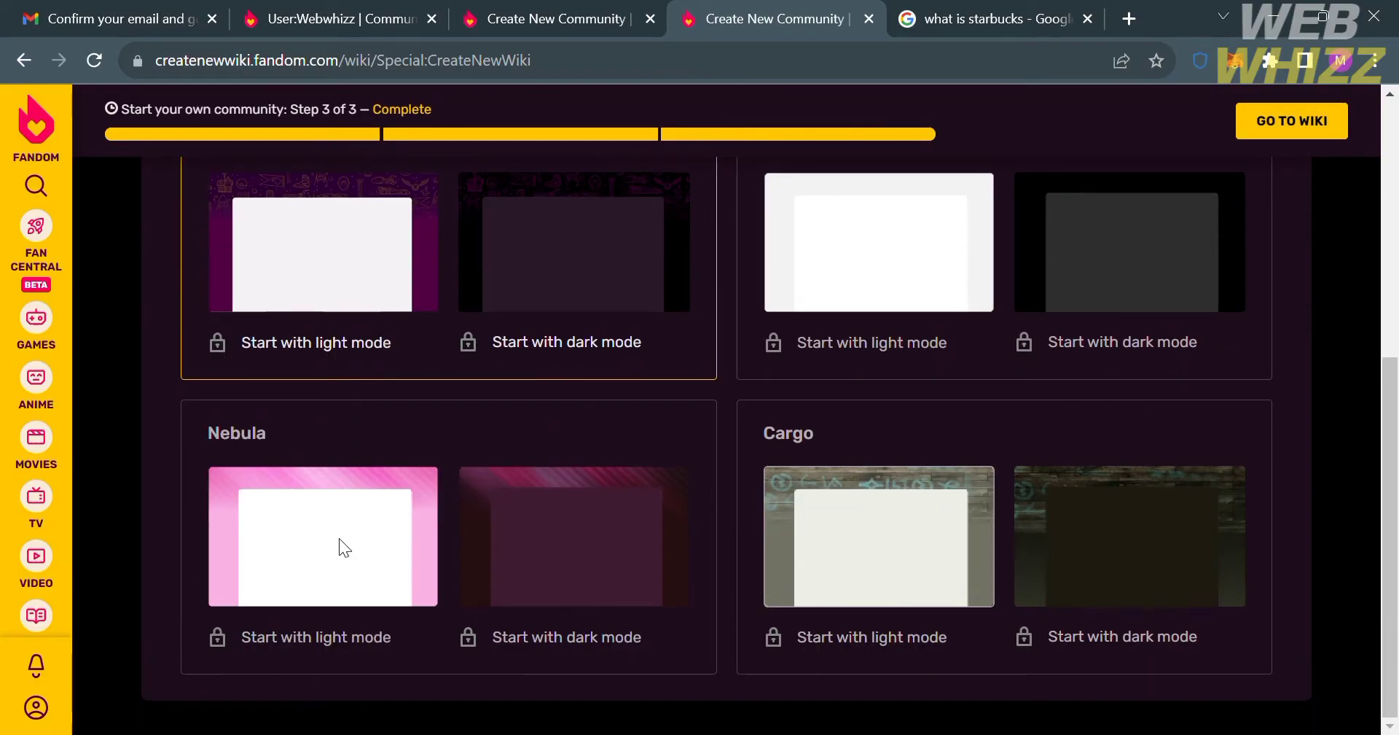
pyautogui.scroll(6, 339, 535)
pyautogui.scroll(-4, 338, 535)
pyautogui.click(1282, 124)
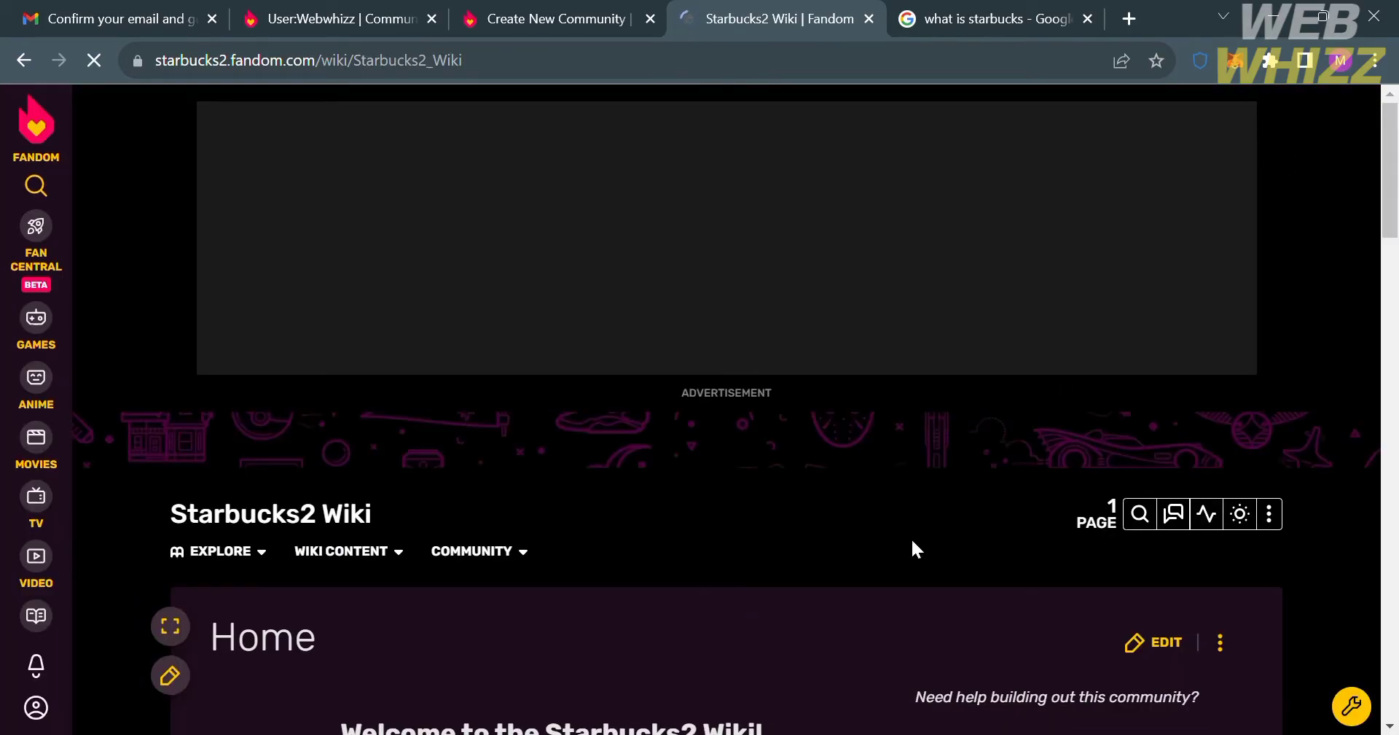
# Review the wiki's home page, including the welcome text, important articles, categories, help links and additional page actions.
pyautogui.scroll(-3, 912, 547)
pyautogui.scroll(-2, 911, 536)
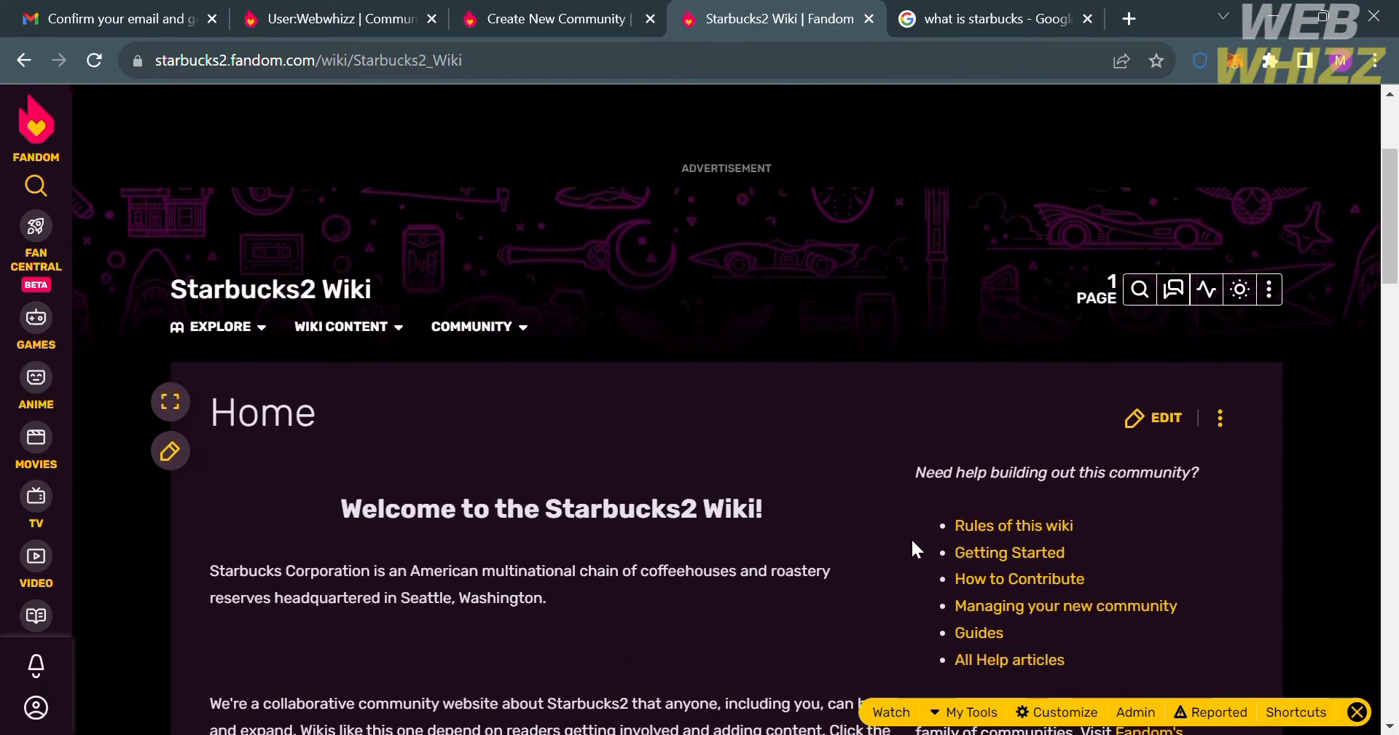
pyautogui.scroll(-3, 911, 537)
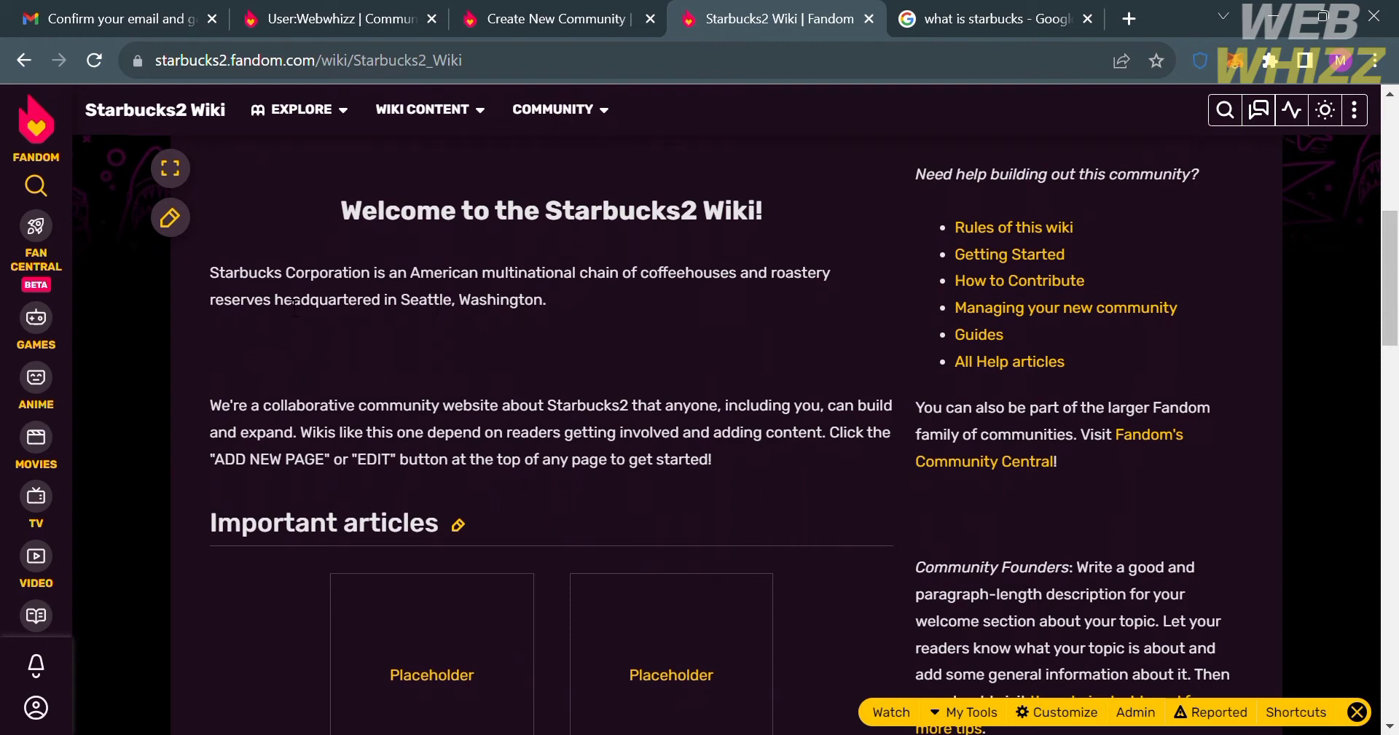
pyautogui.scroll(-4, 555, 477)
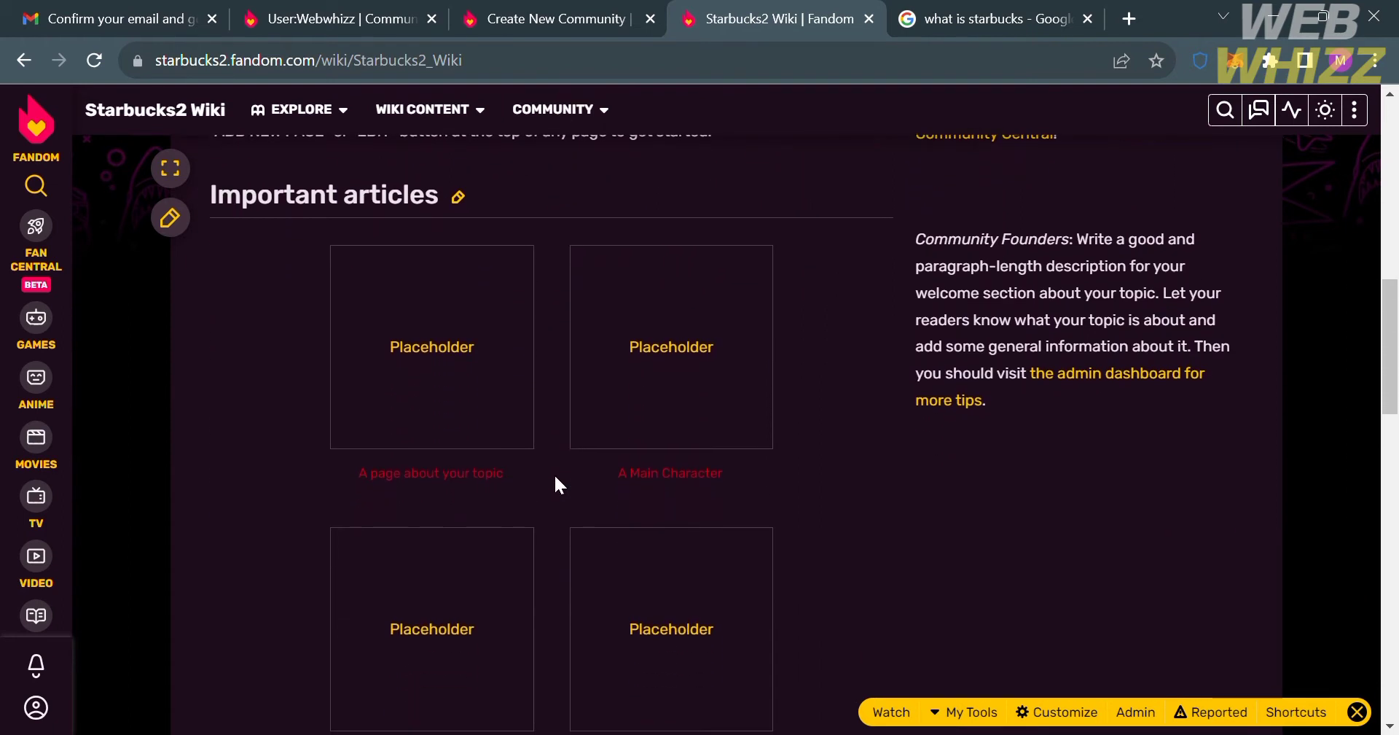
pyautogui.scroll(-2, 460, 385)
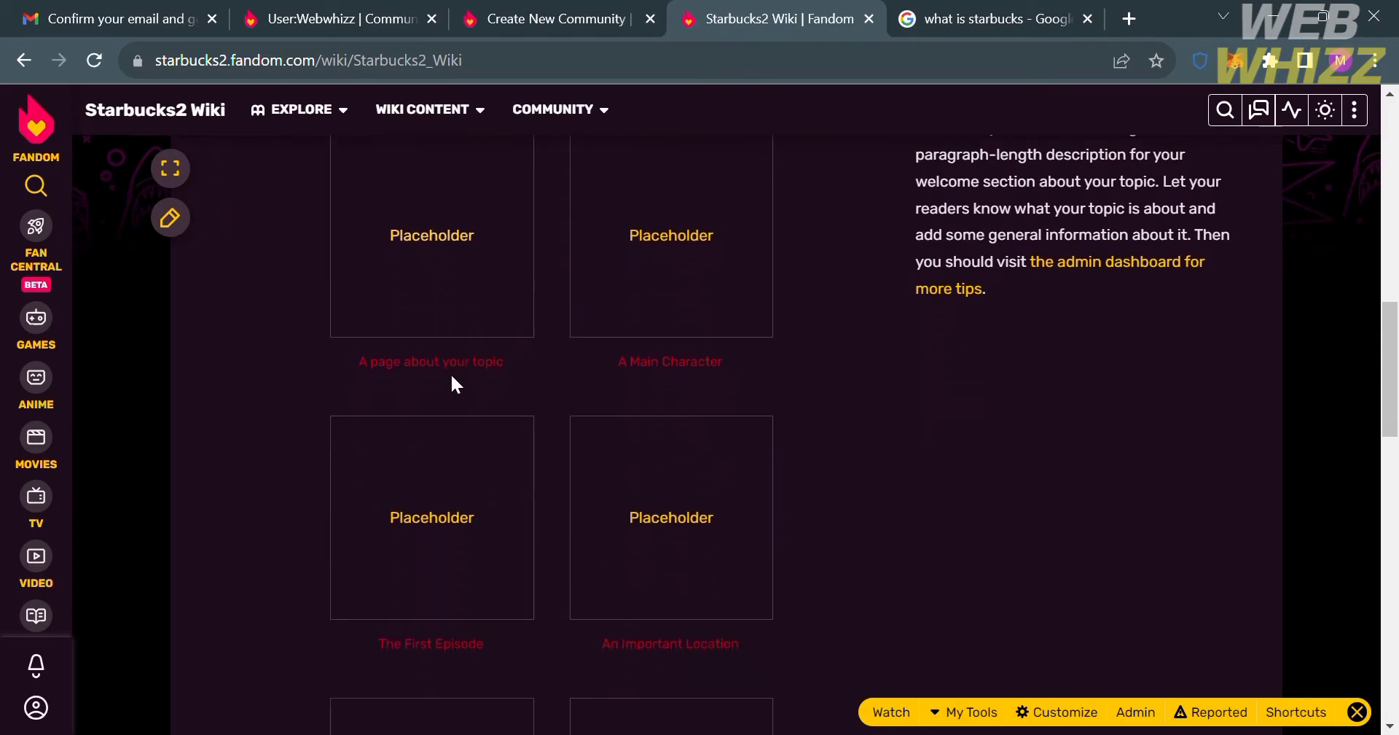
pyautogui.scroll(5, 668, 305)
pyautogui.scroll(-5, 668, 304)
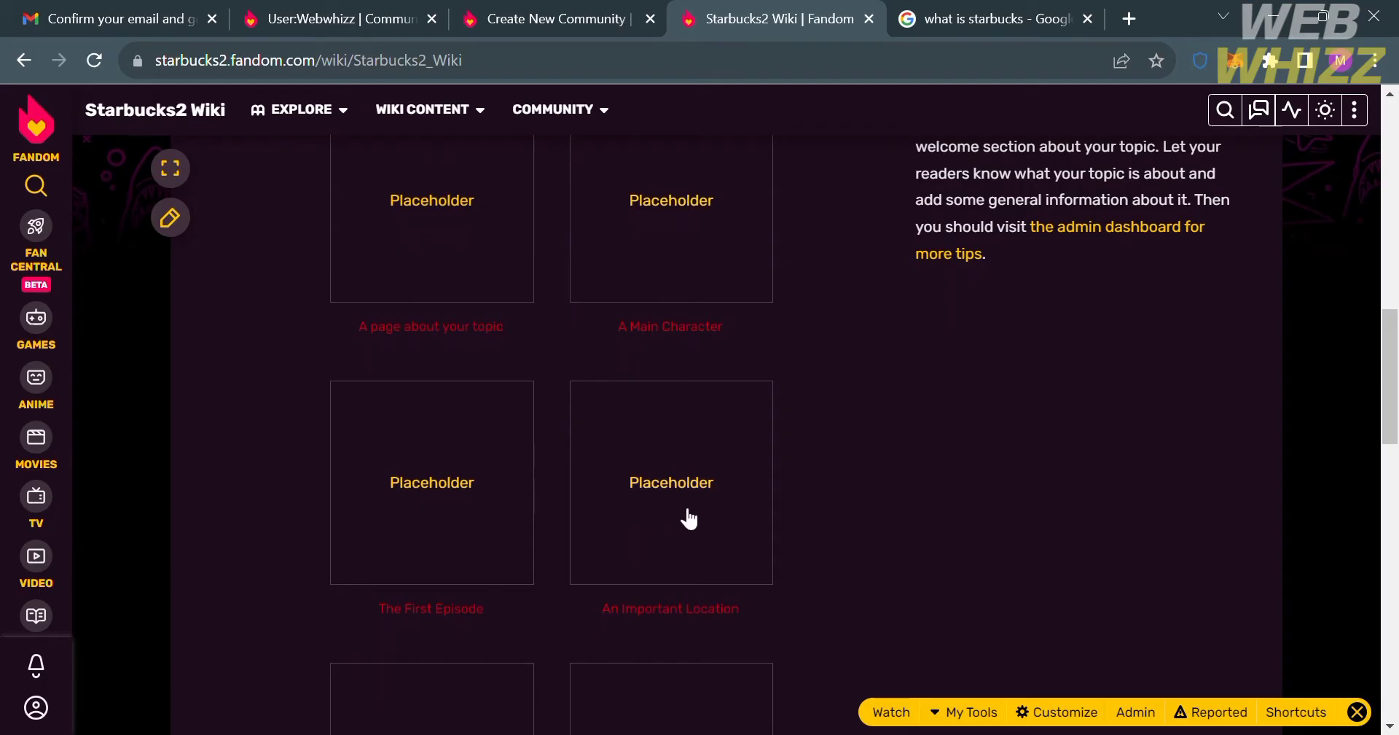
pyautogui.scroll(-3, 687, 519)
pyautogui.scroll(-5, 689, 516)
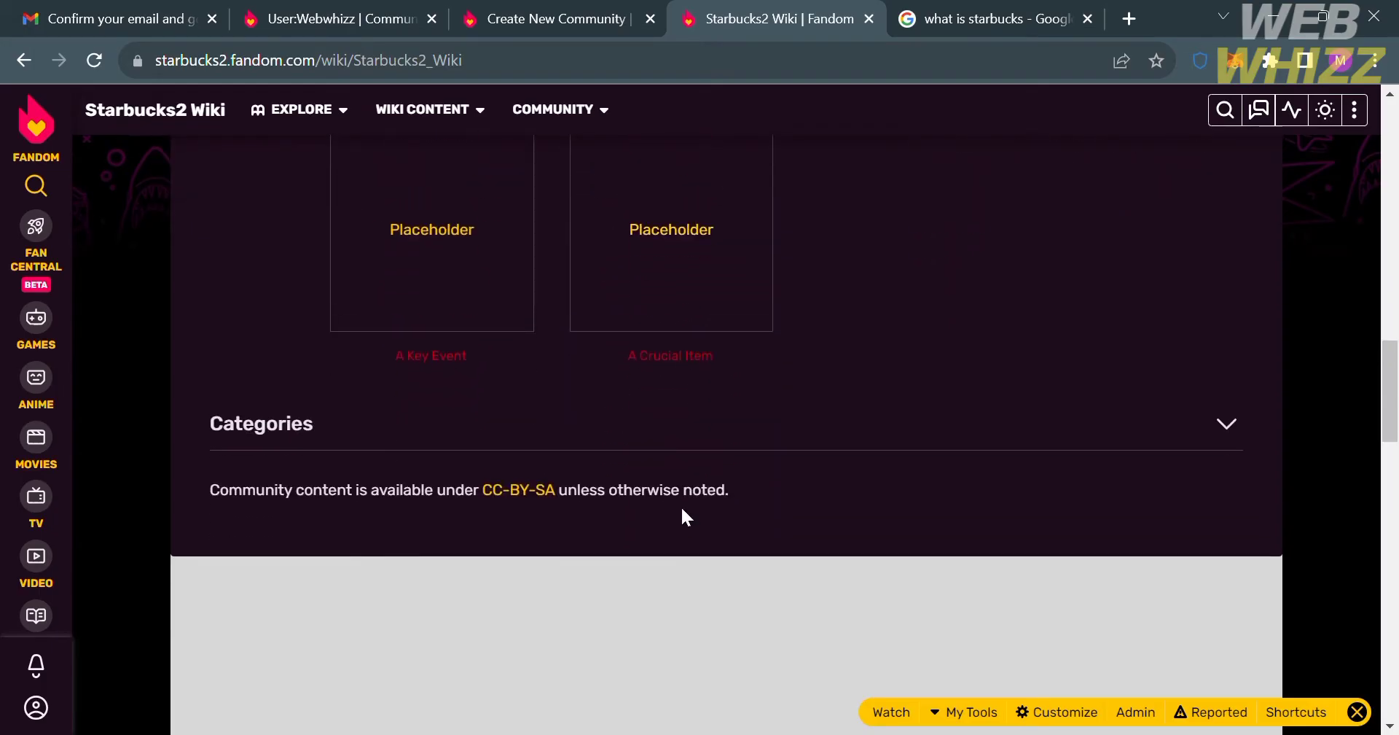
pyautogui.scroll(7, 685, 517)
pyautogui.scroll(10, 685, 517)
pyautogui.scroll(-3, 685, 518)
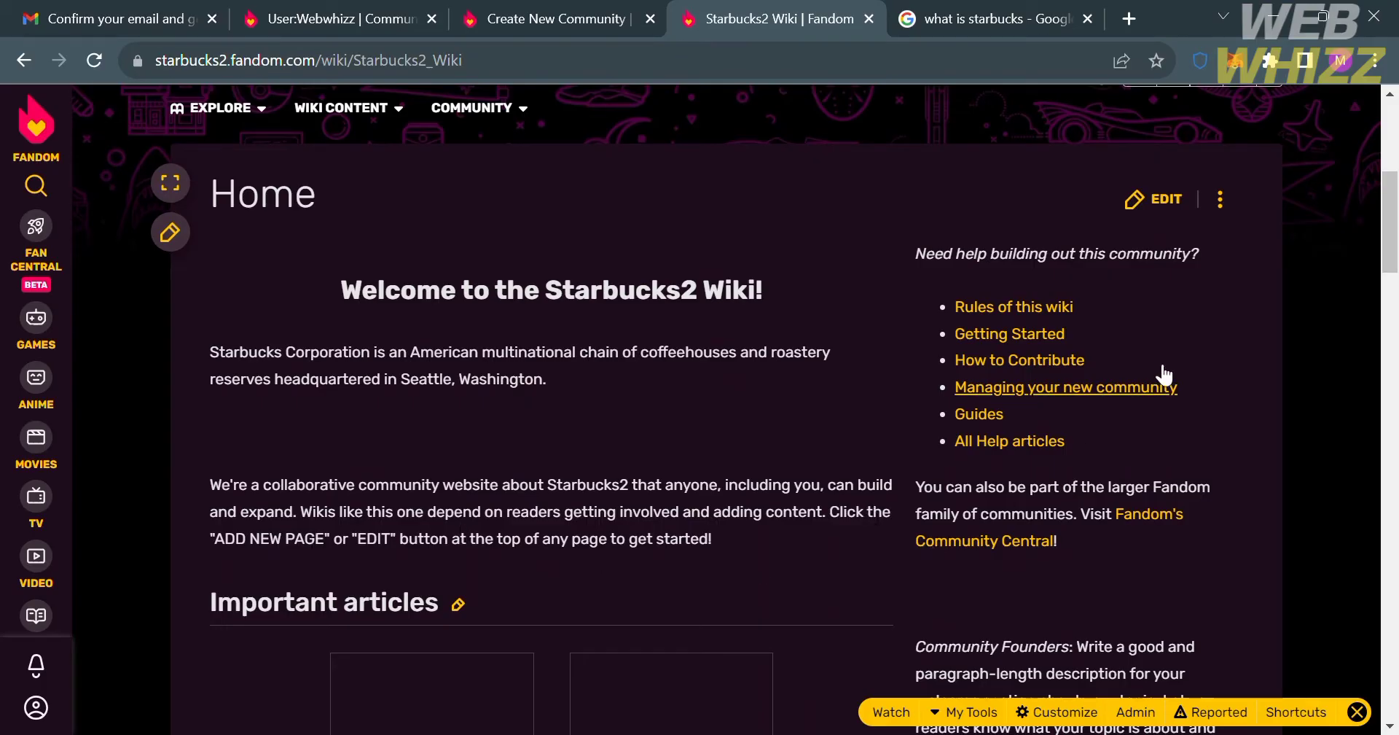
pyautogui.click(1227, 200)
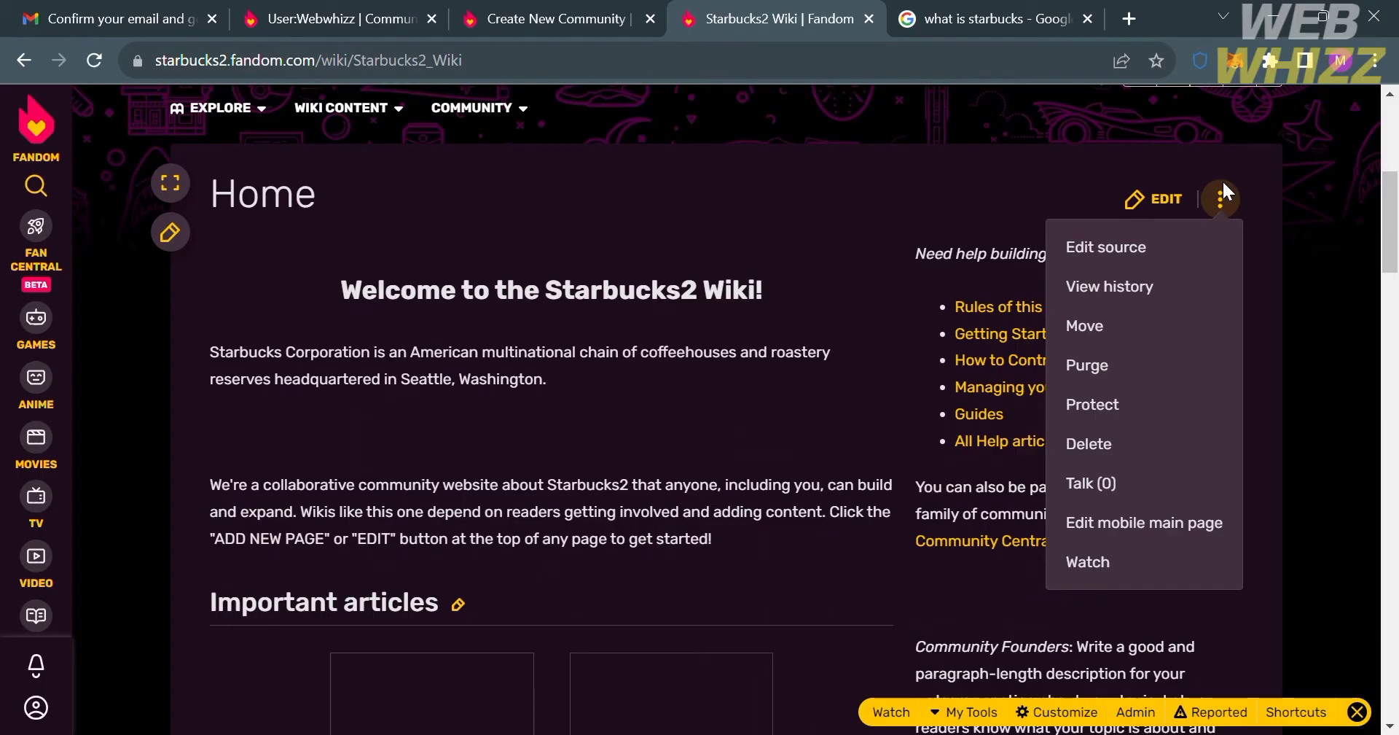
pyautogui.scroll(5, 1214, 188)
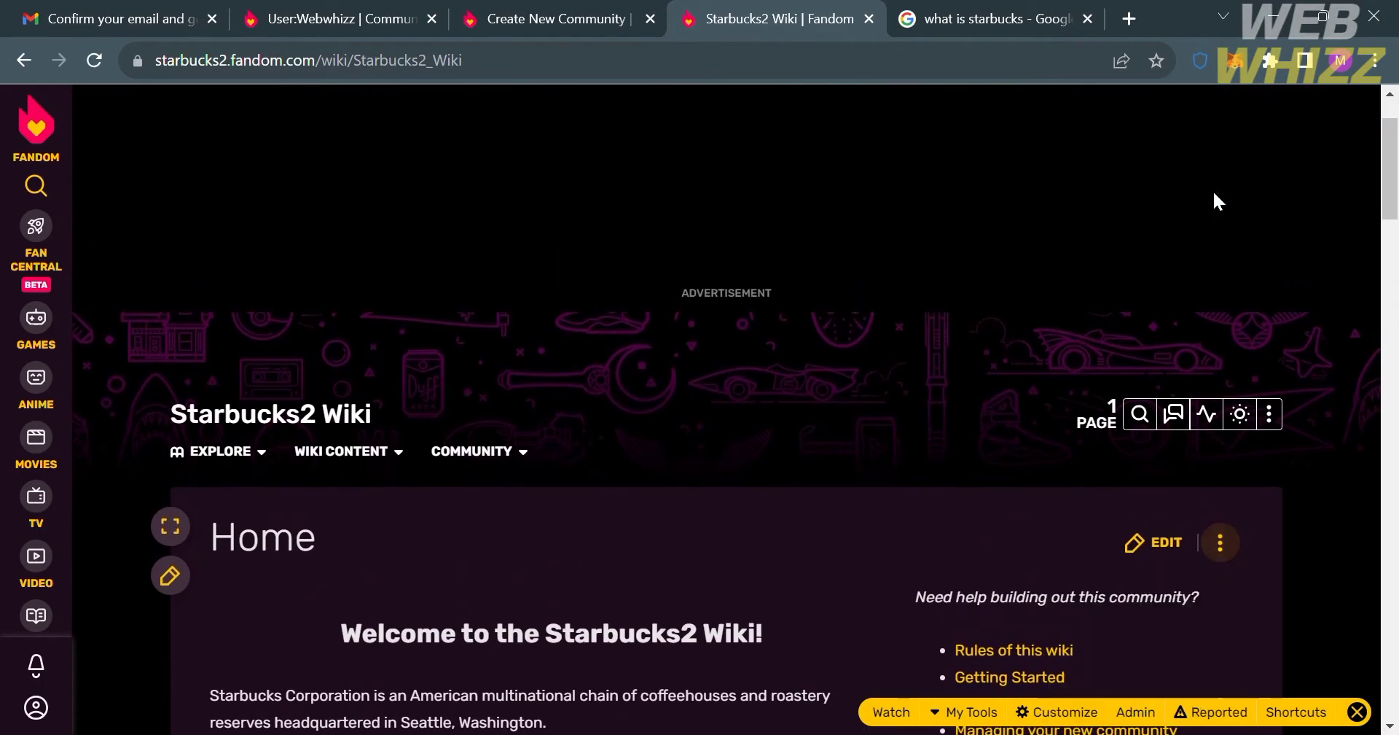
# Add a new page to the wiki titled "Unique Drinks 2.0" and proceed to its editor.
pyautogui.click(1269, 414)
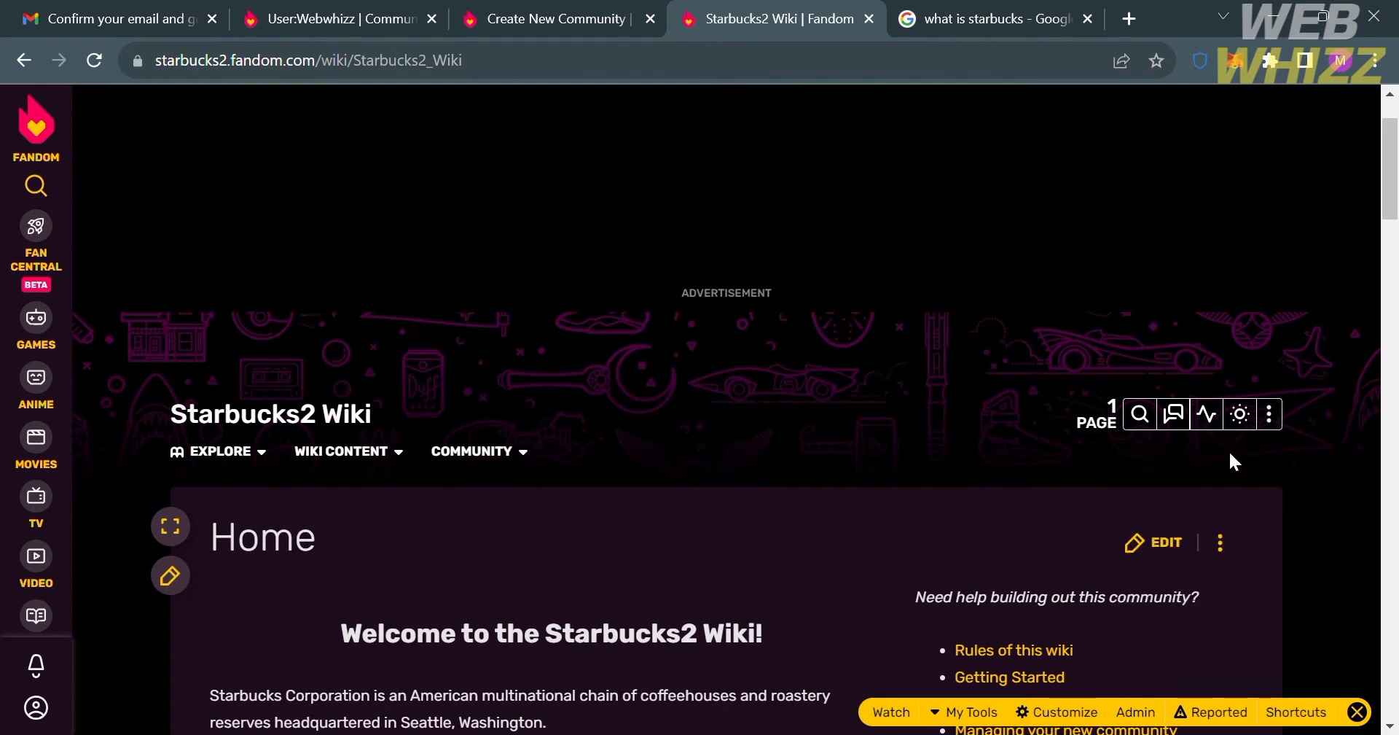
pyautogui.moveTo(1265, 417)
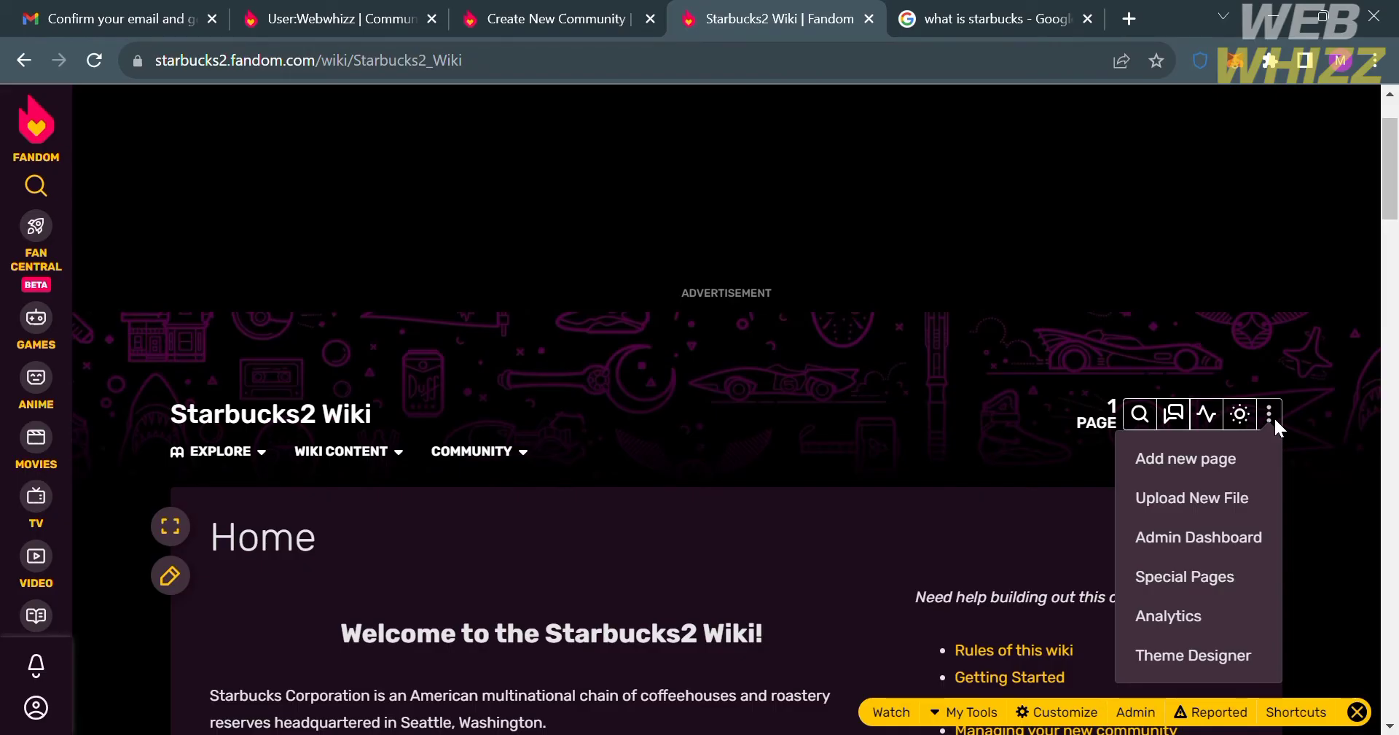
pyautogui.click(1271, 462)
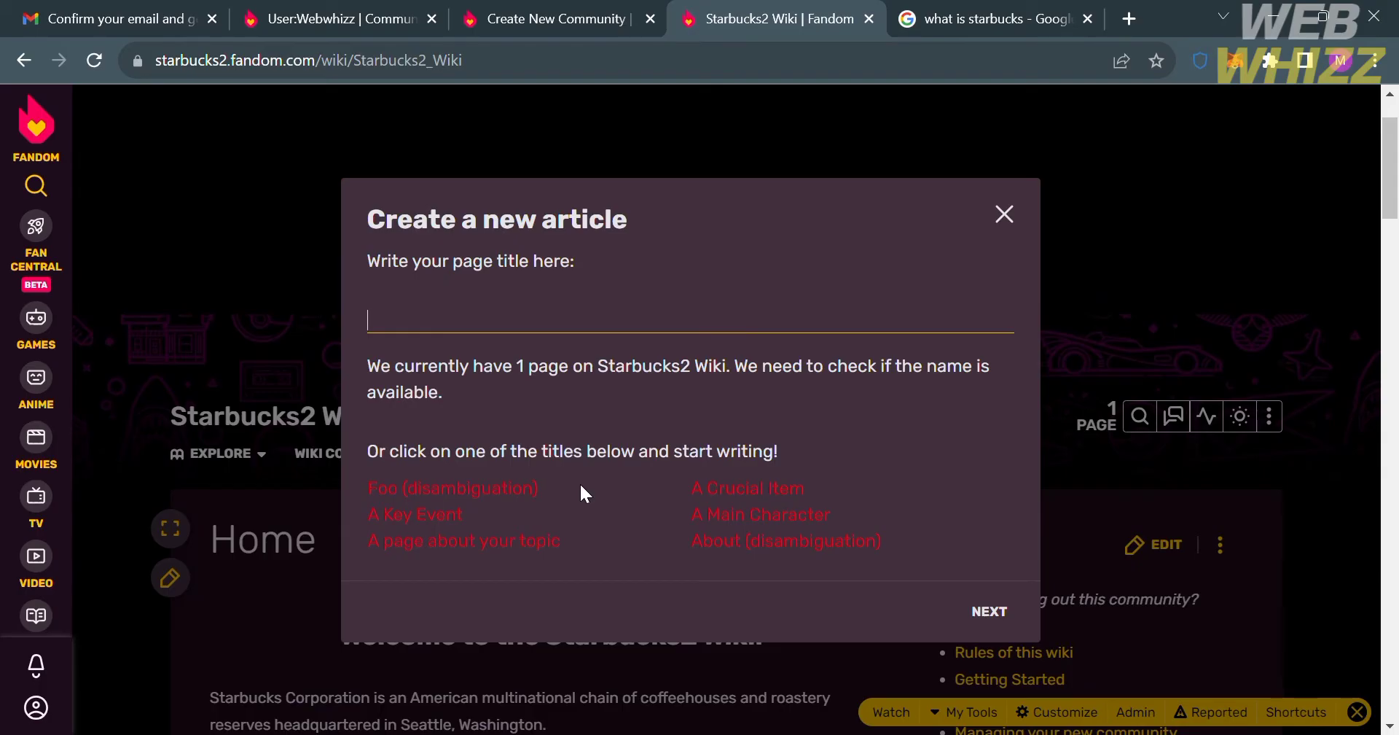
pyautogui.write('Unique Drinks')
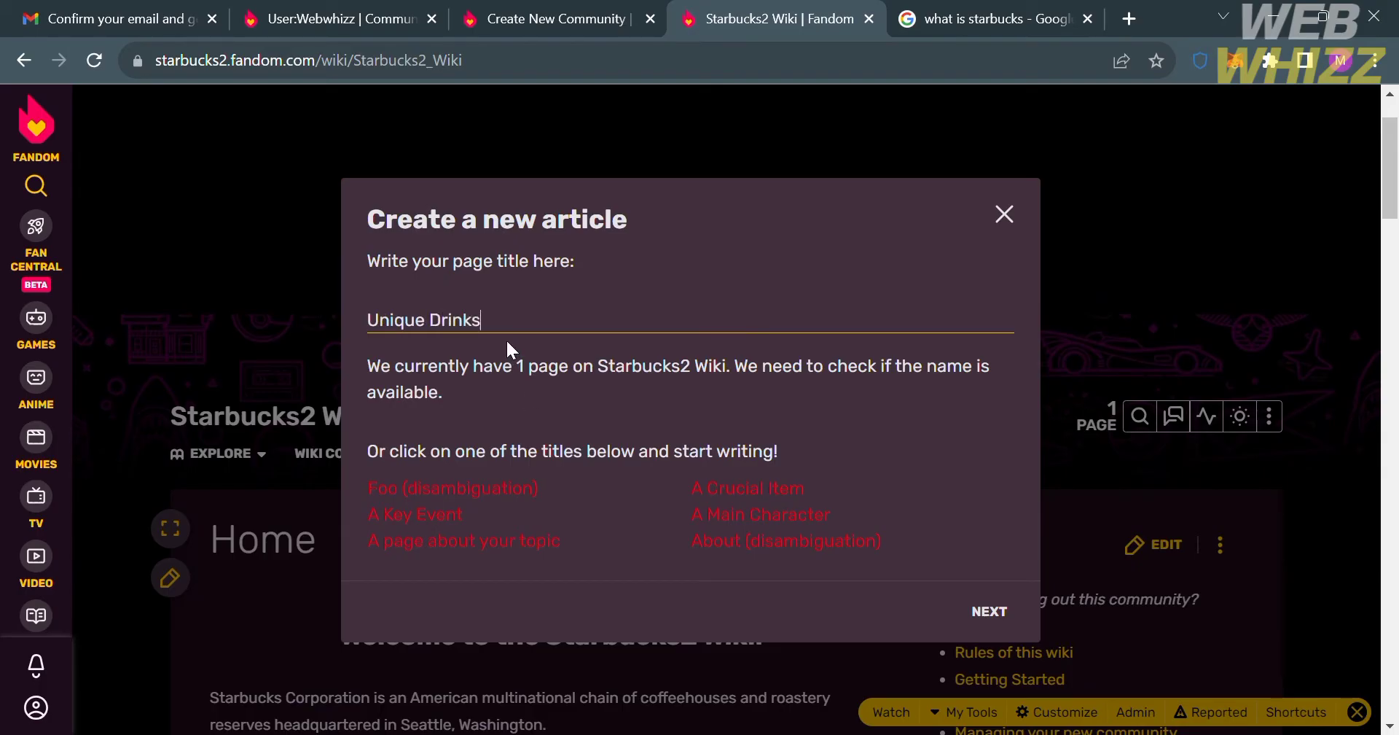
pyautogui.write(' 2.0')
pyautogui.click(1002, 611)
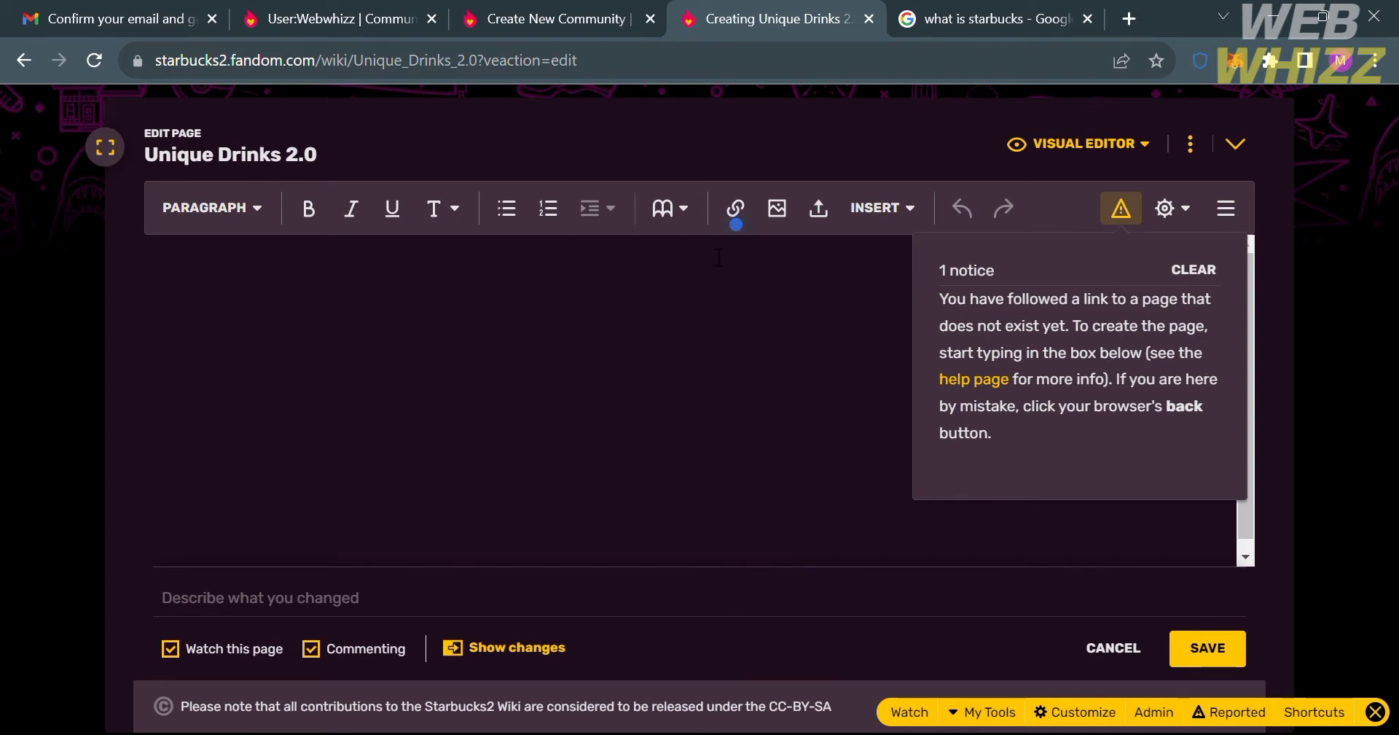
# Upload the image file SB2.jpg for the Unique Drinks 2.0 page, agreeing to the image policy and terms of use.
pyautogui.click(777, 210)
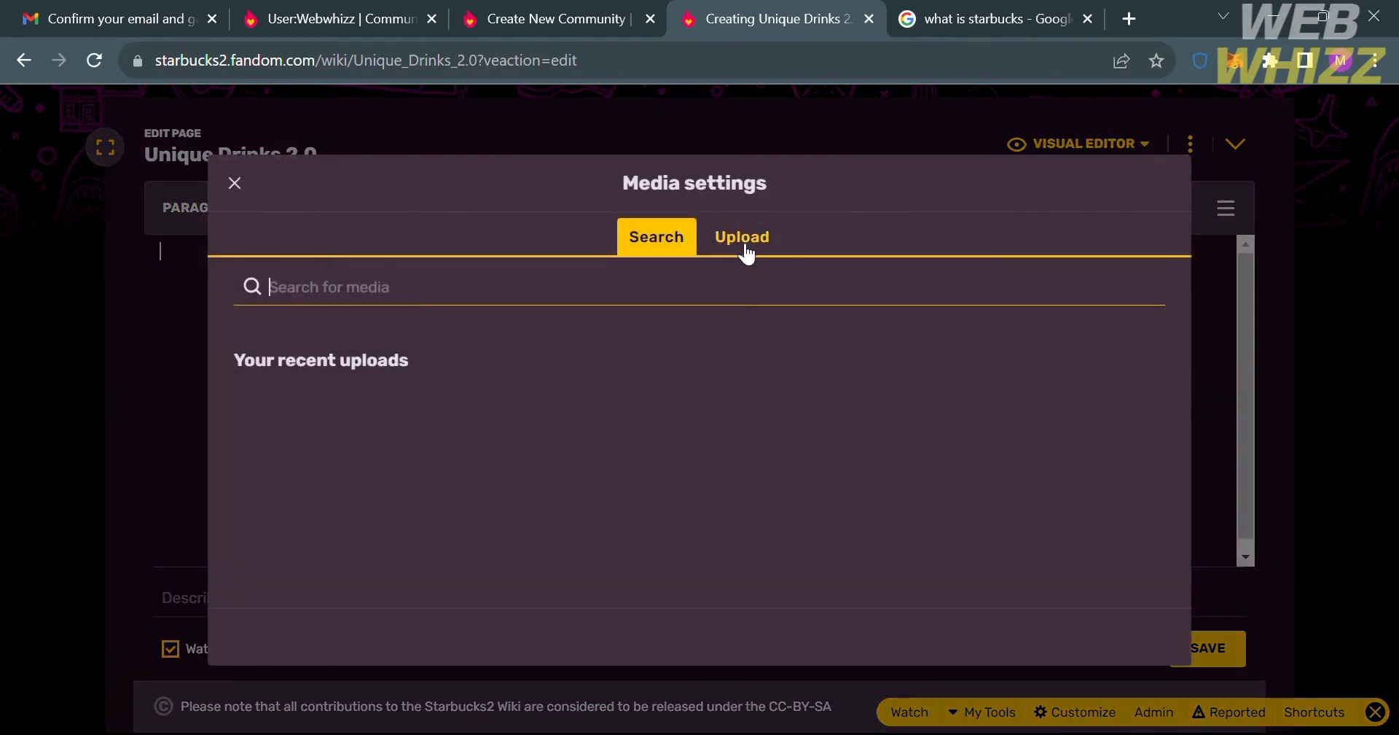
pyautogui.click(743, 238)
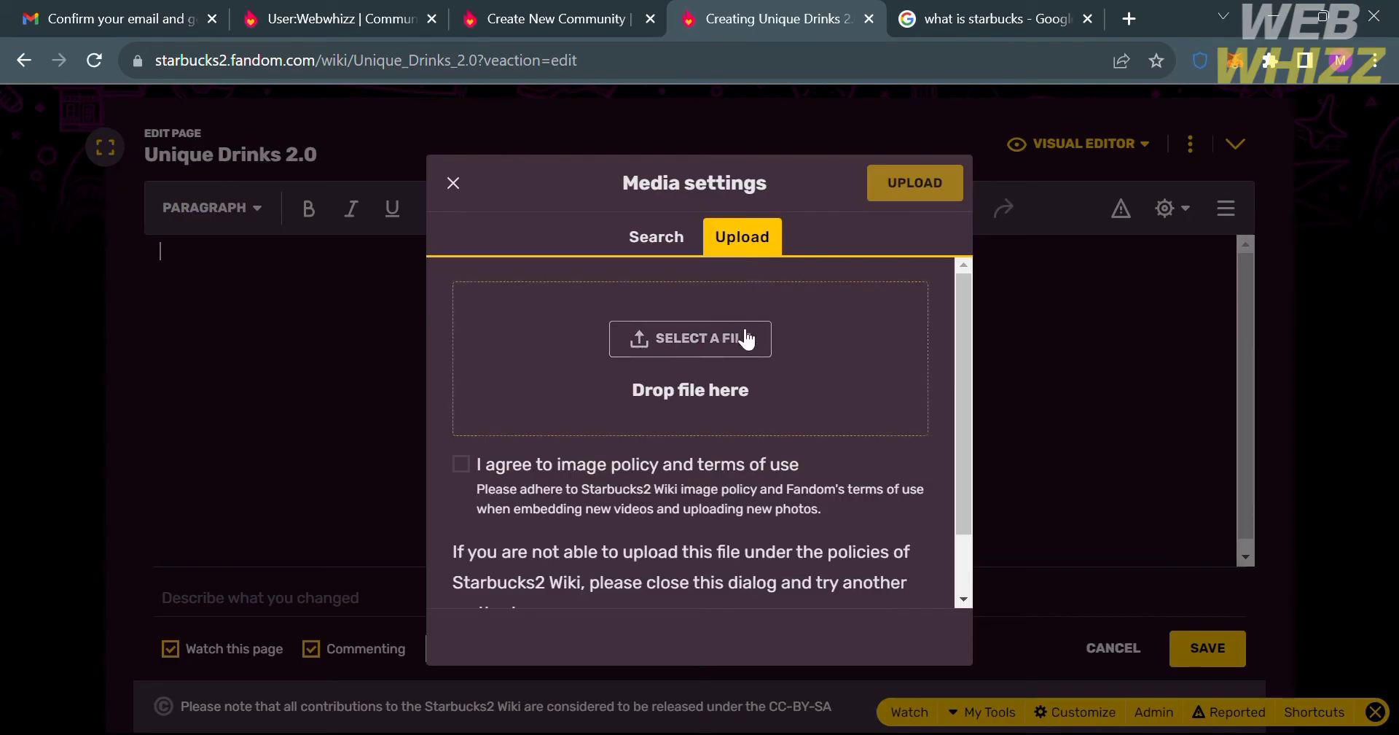
pyautogui.click(709, 349)
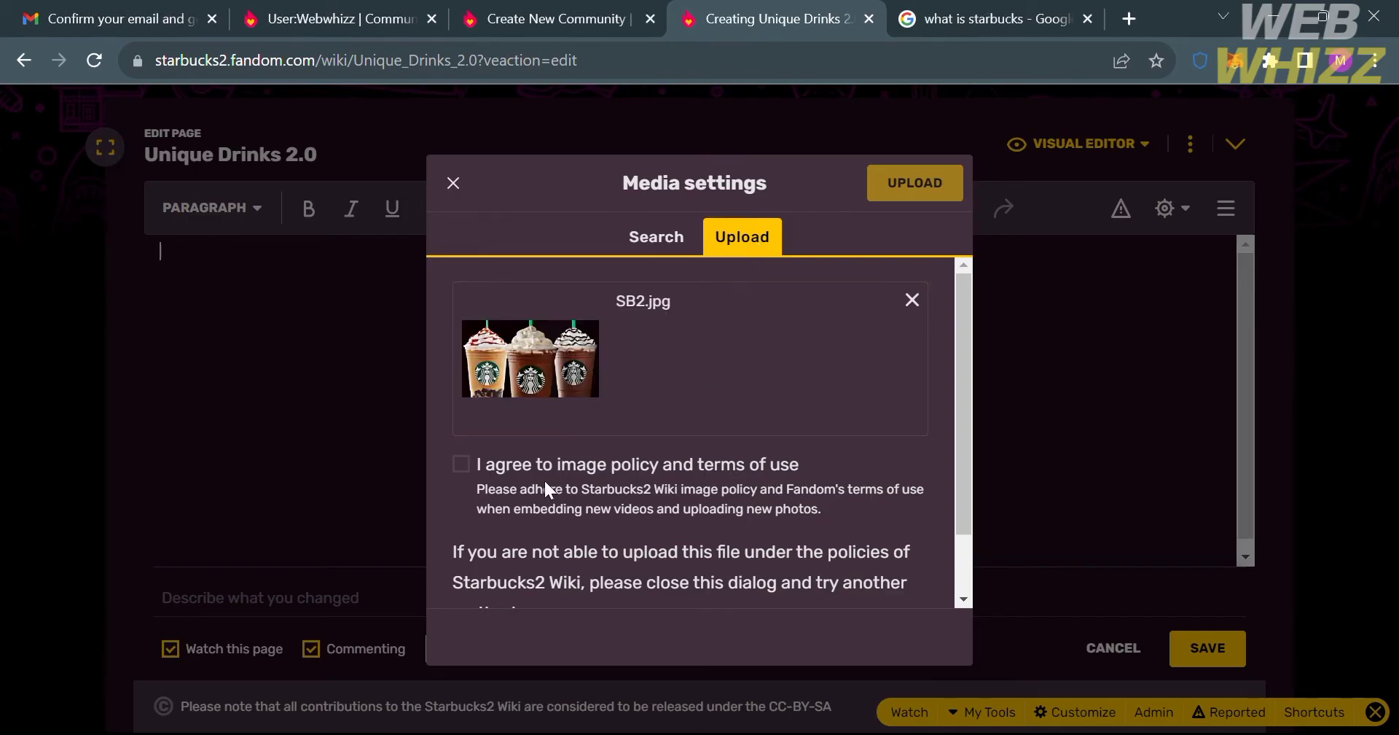
pyautogui.click(479, 474)
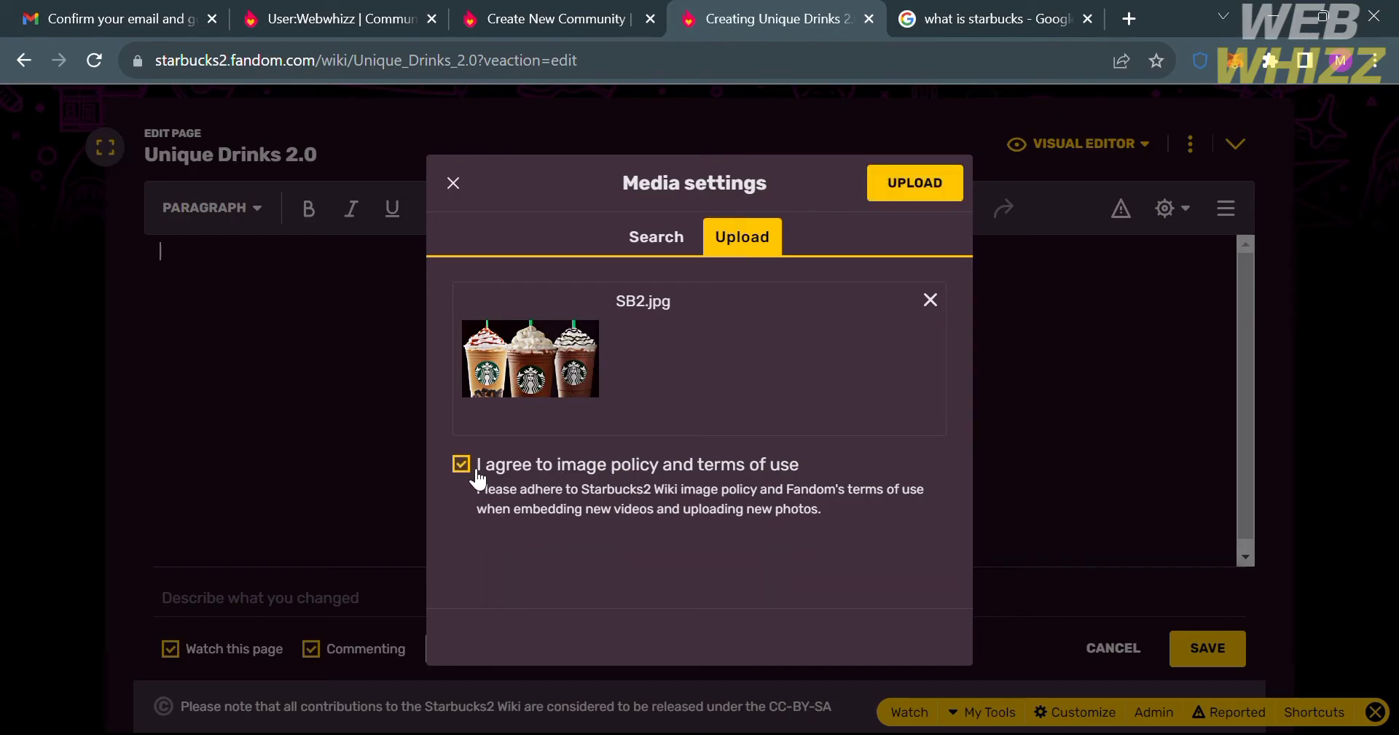
pyautogui.click(929, 191)
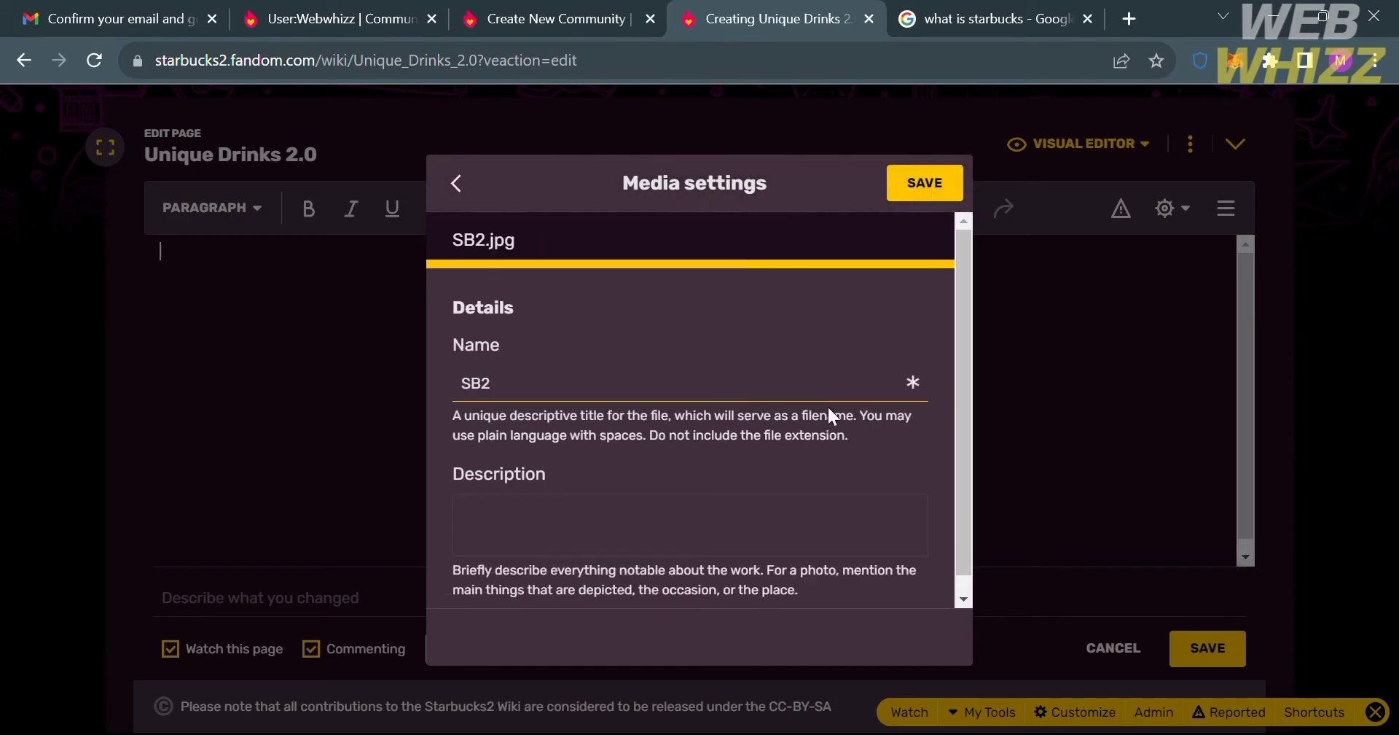
# Name the uploaded image TRIO, describe it as "All contains unique flavors", and insert it into the page.
pyautogui.press('BackSpace')
pyautogui.press('BackSpace')
pyautogui.press('BackSpace')
pyautogui.write('TRIO')
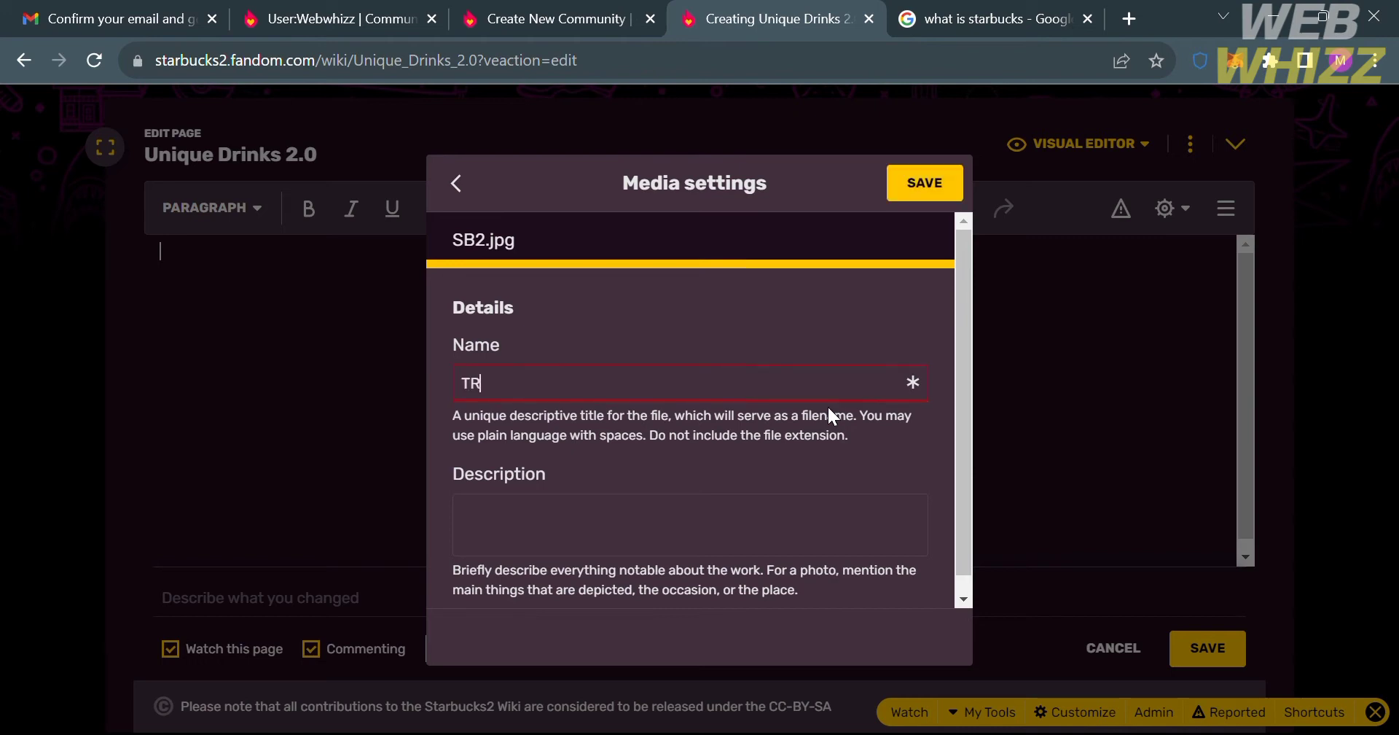
pyautogui.click(828, 537)
pyautogui.write('All cont')
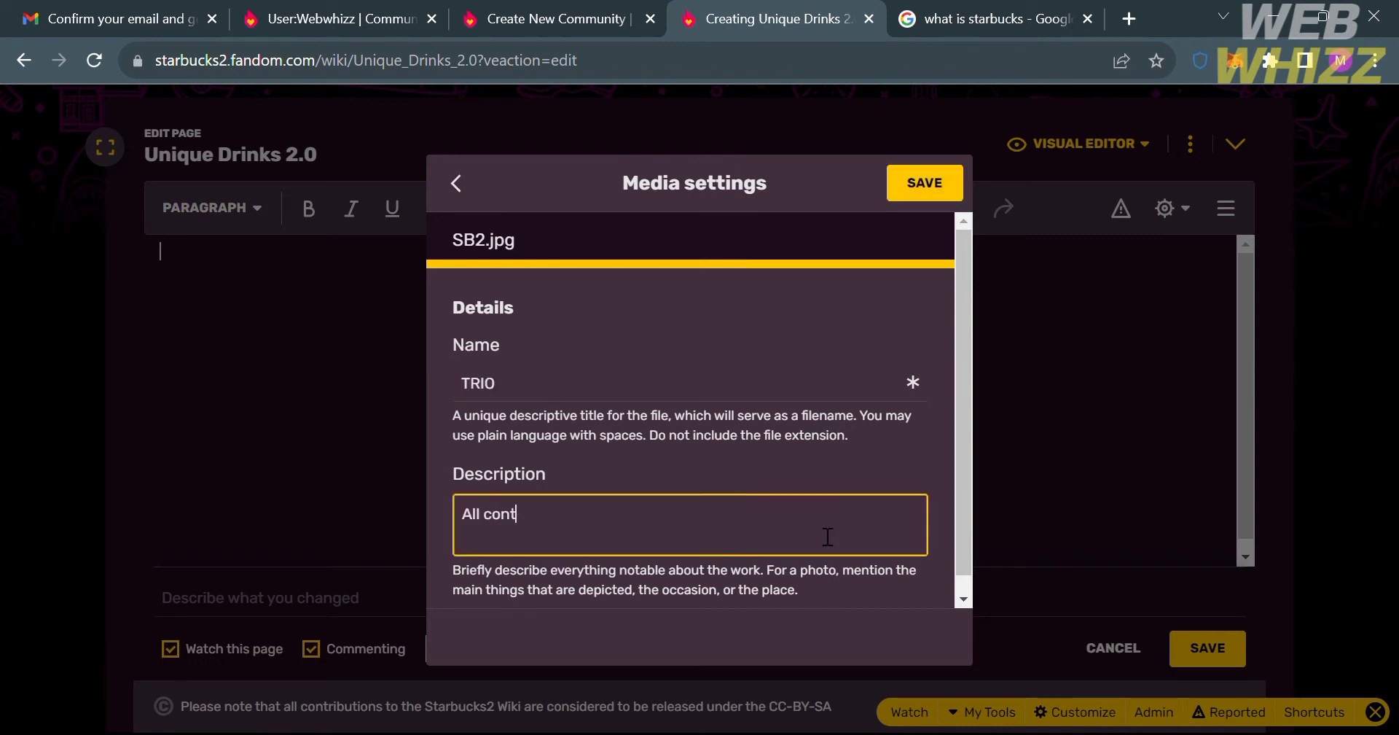
pyautogui.write('ains unique flavors')
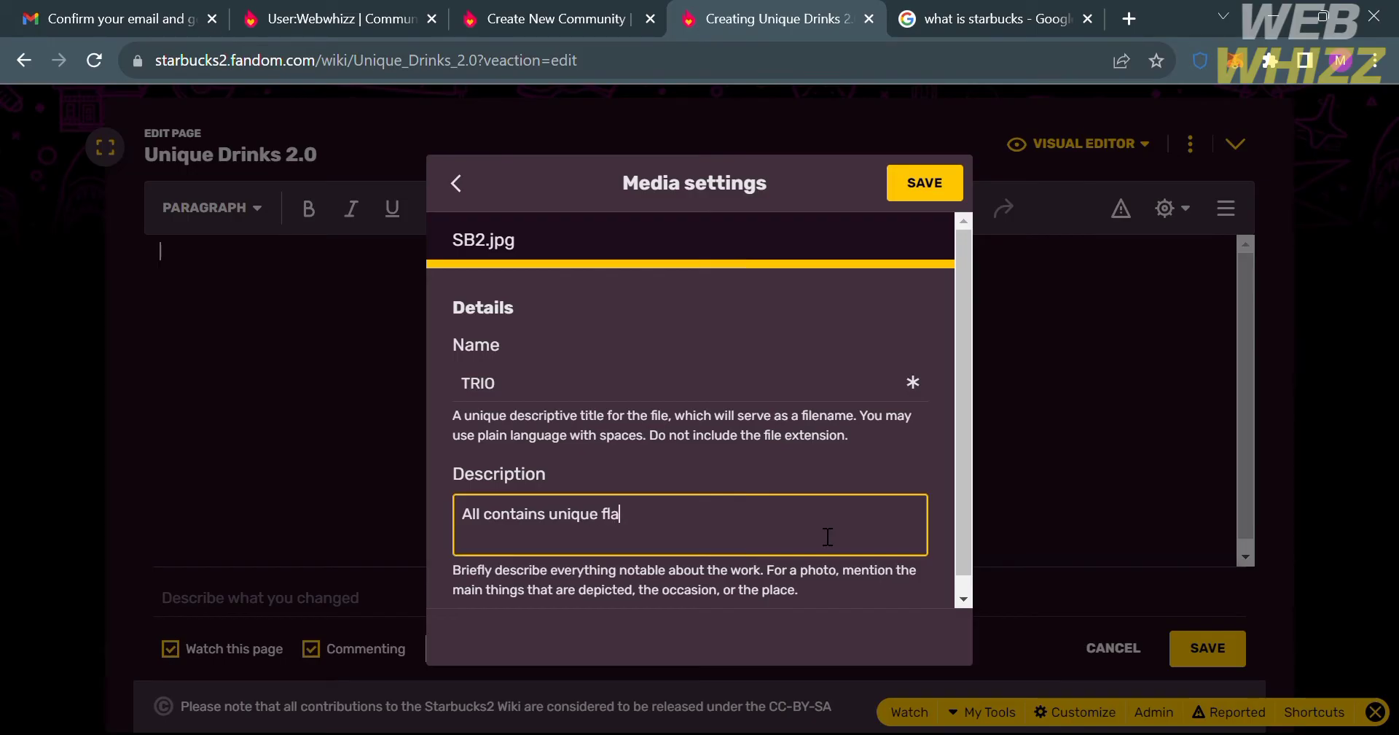
pyautogui.click(944, 183)
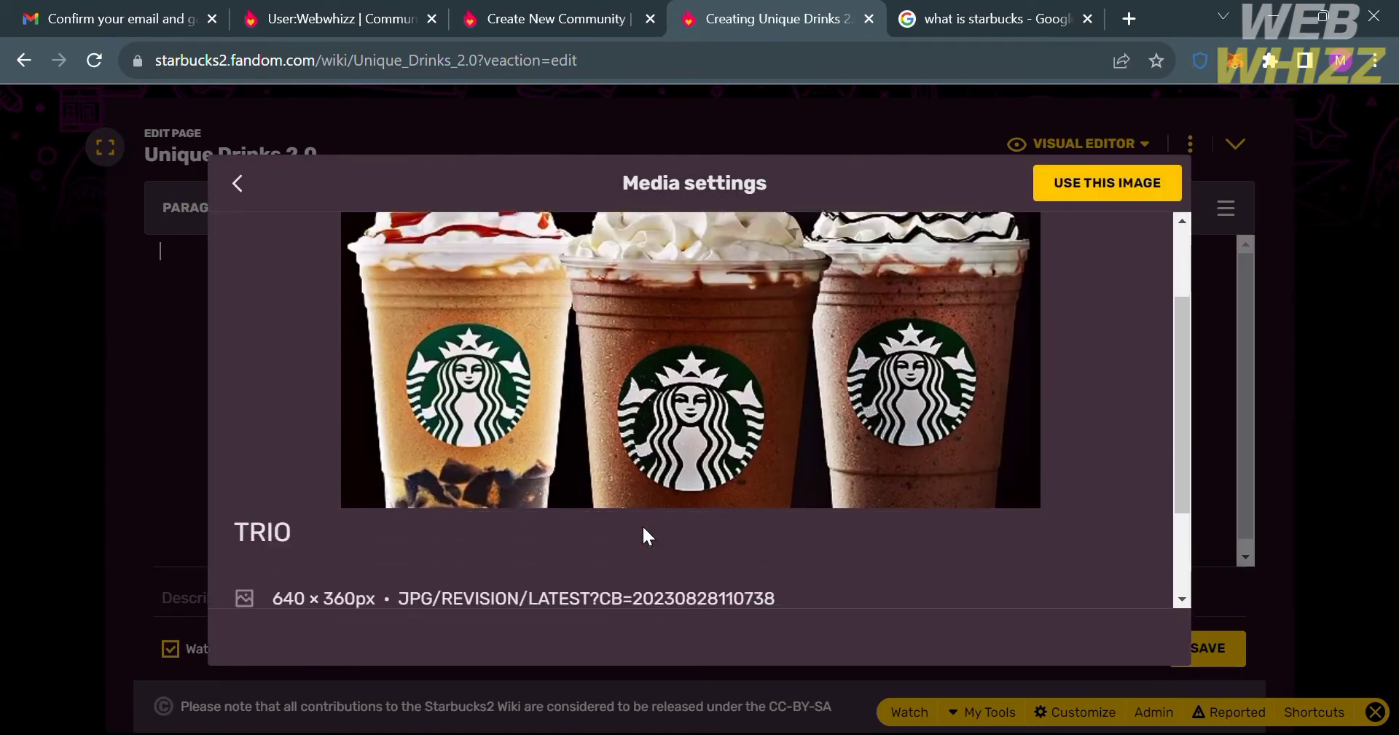
pyautogui.scroll(-2, 643, 528)
pyautogui.scroll(3, 644, 528)
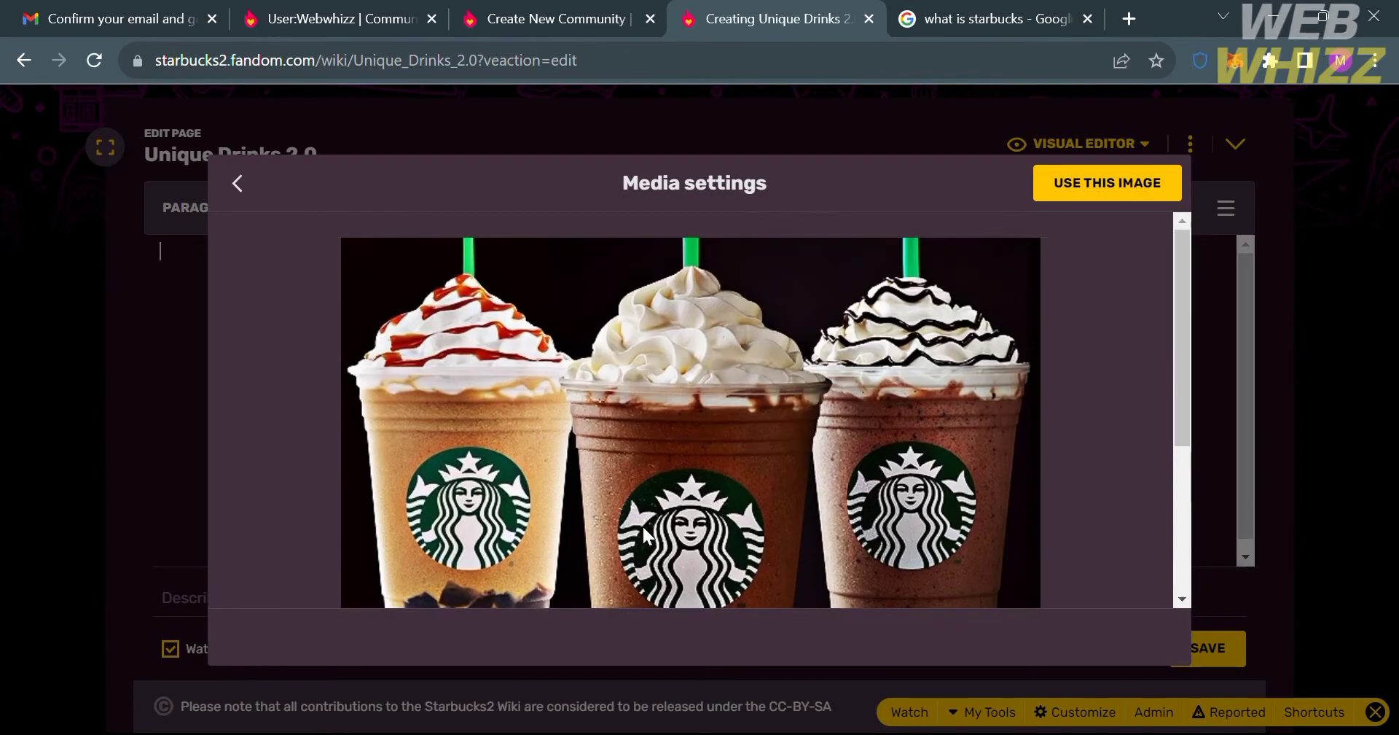
pyautogui.click(1041, 193)
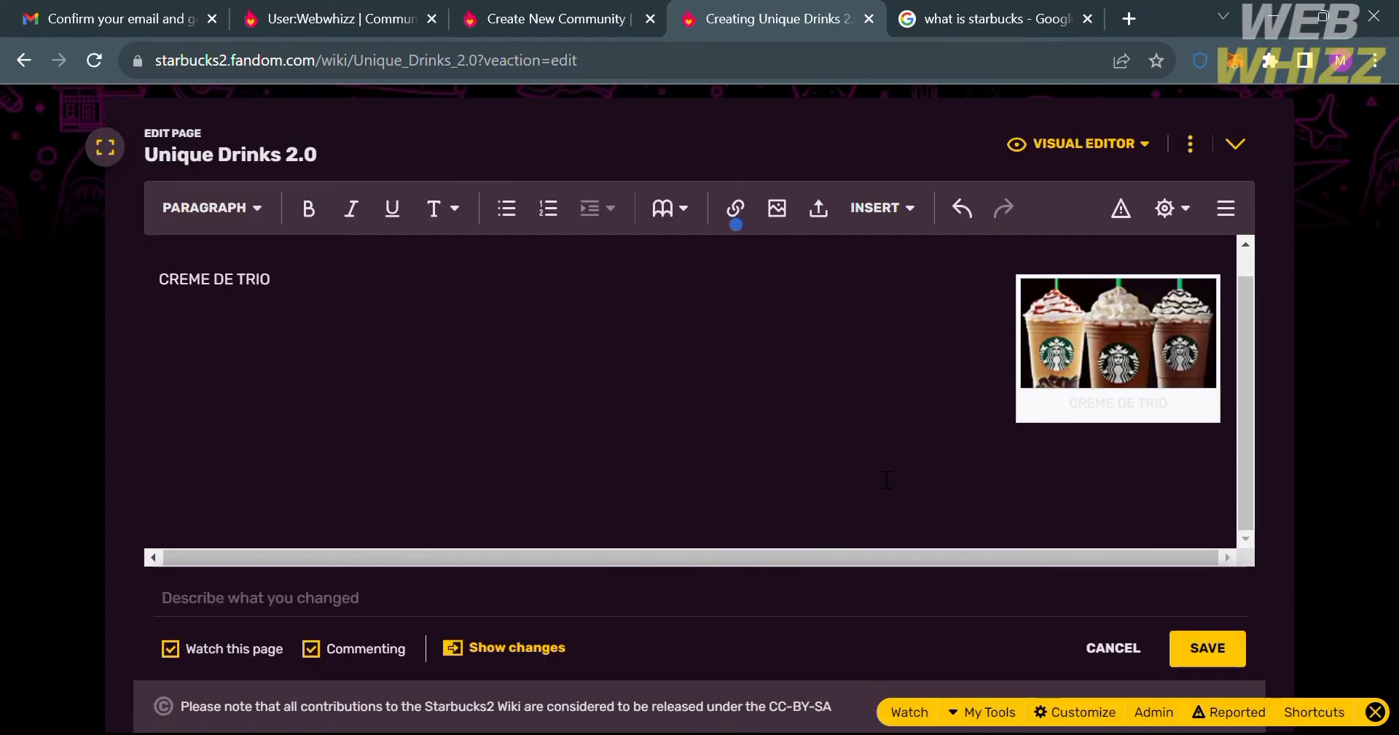
# Write "A special drink that is limited edition." under the CREME DE TRIO line.
pyautogui.write('A special ')
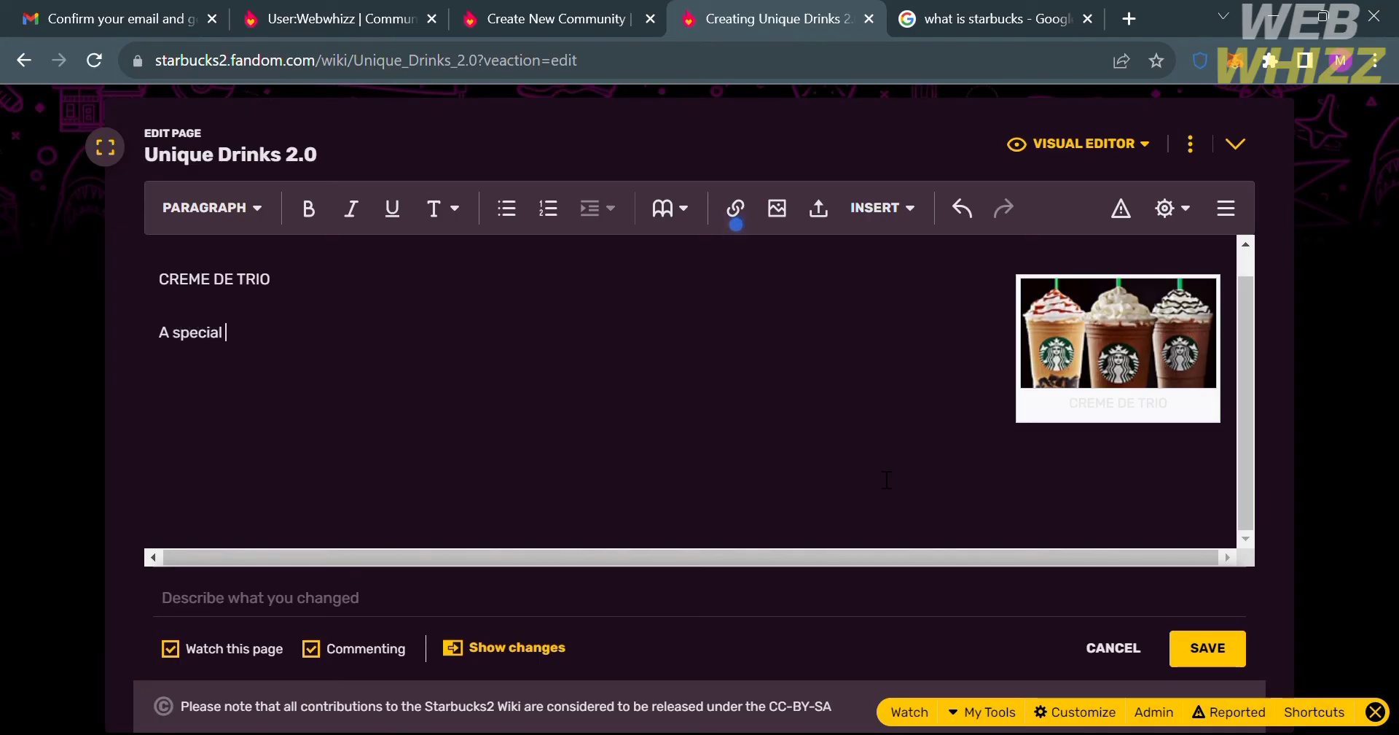
pyautogui.write('drink that is limi')
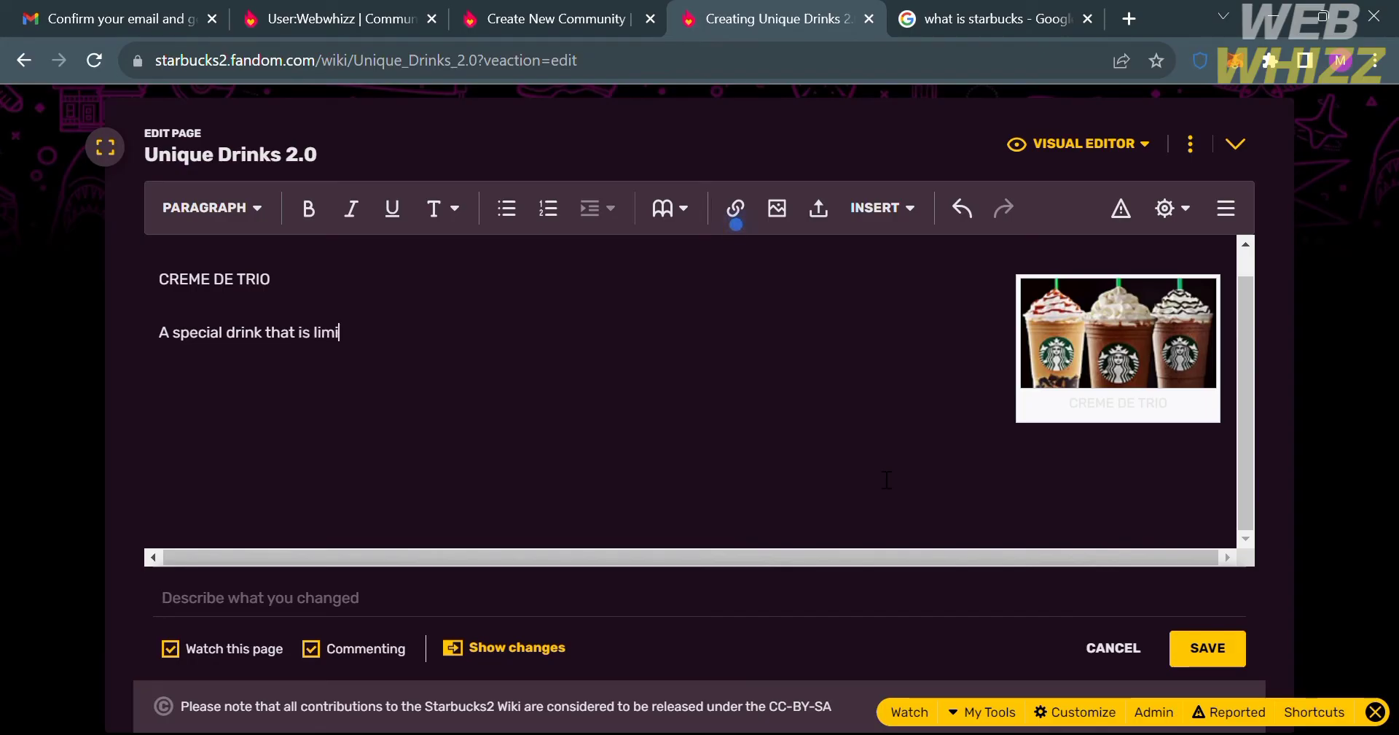
pyautogui.write('ted edition')
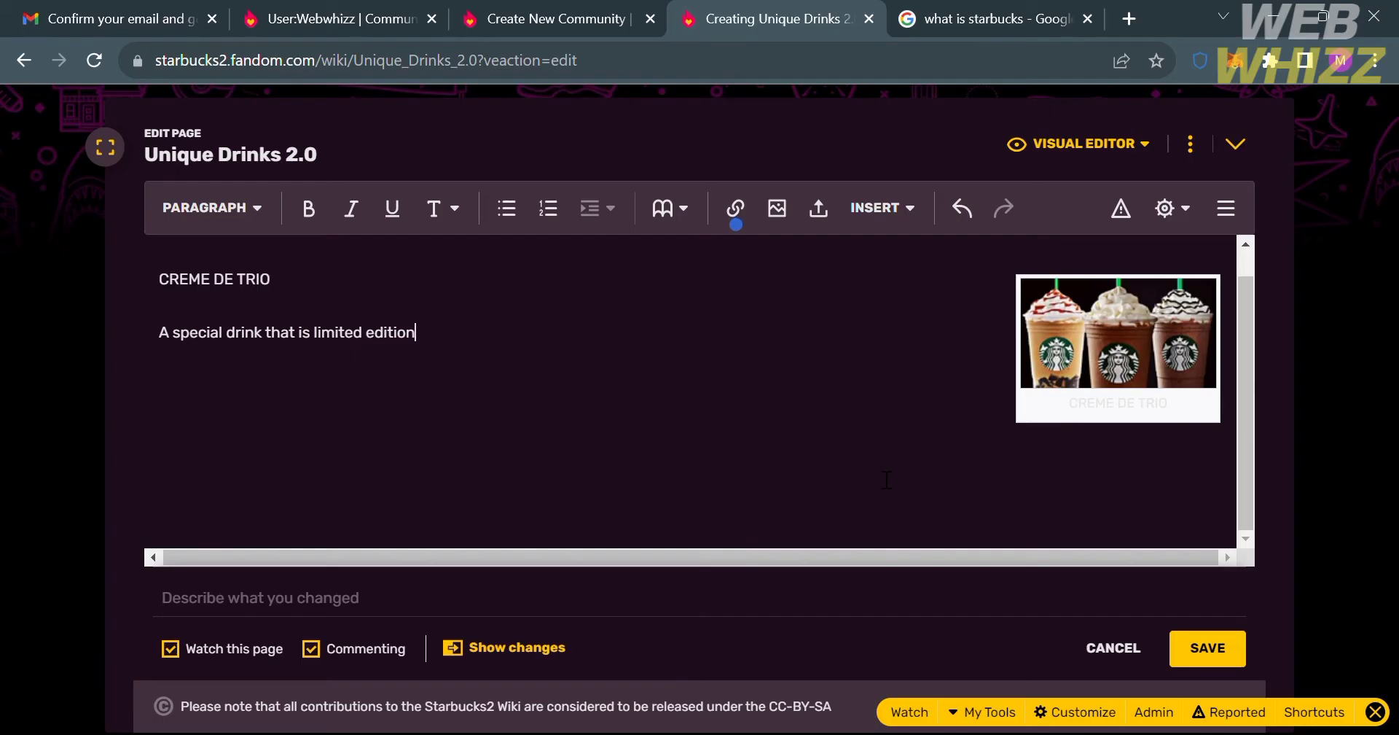
pyautogui.write('.')
# Upload a second image, sb3.jpg, for the page, agreeing to the image policy and terms of use.
pyautogui.click(789, 205)
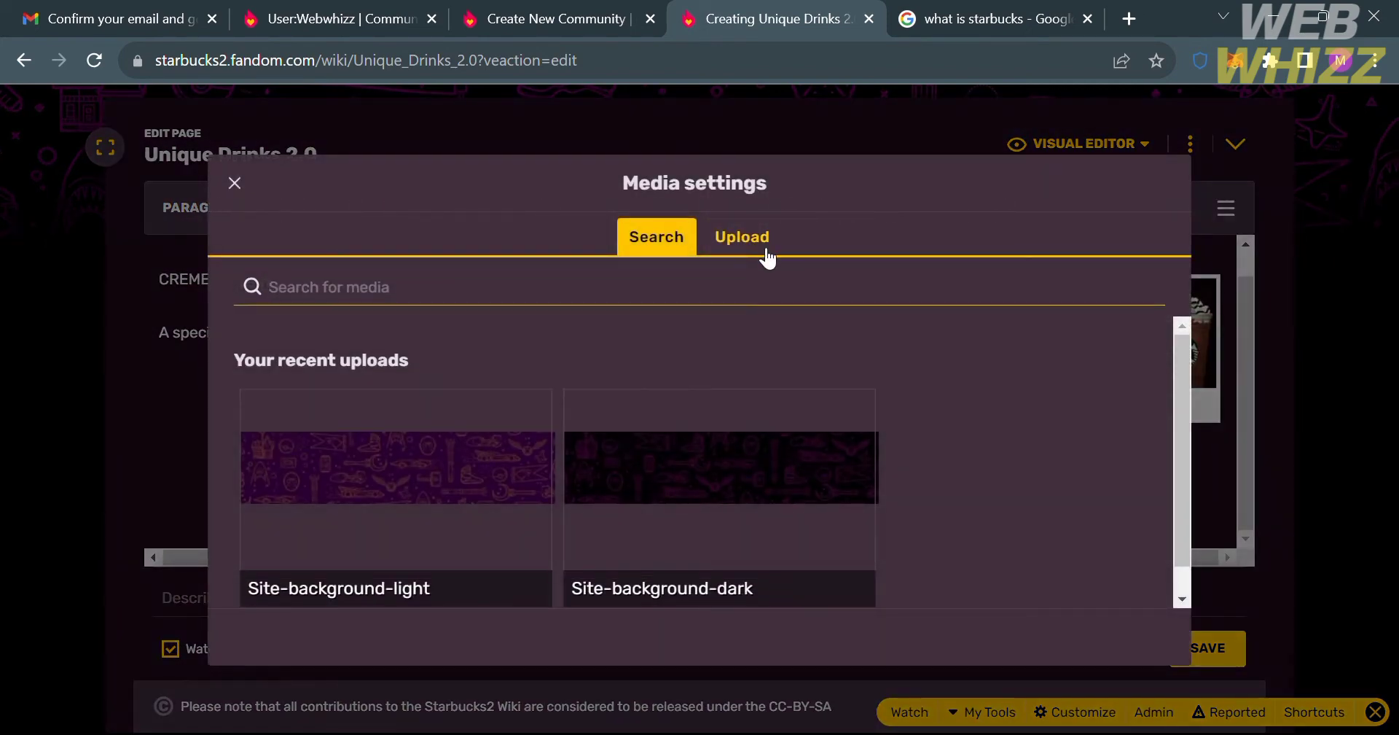
pyautogui.click(756, 242)
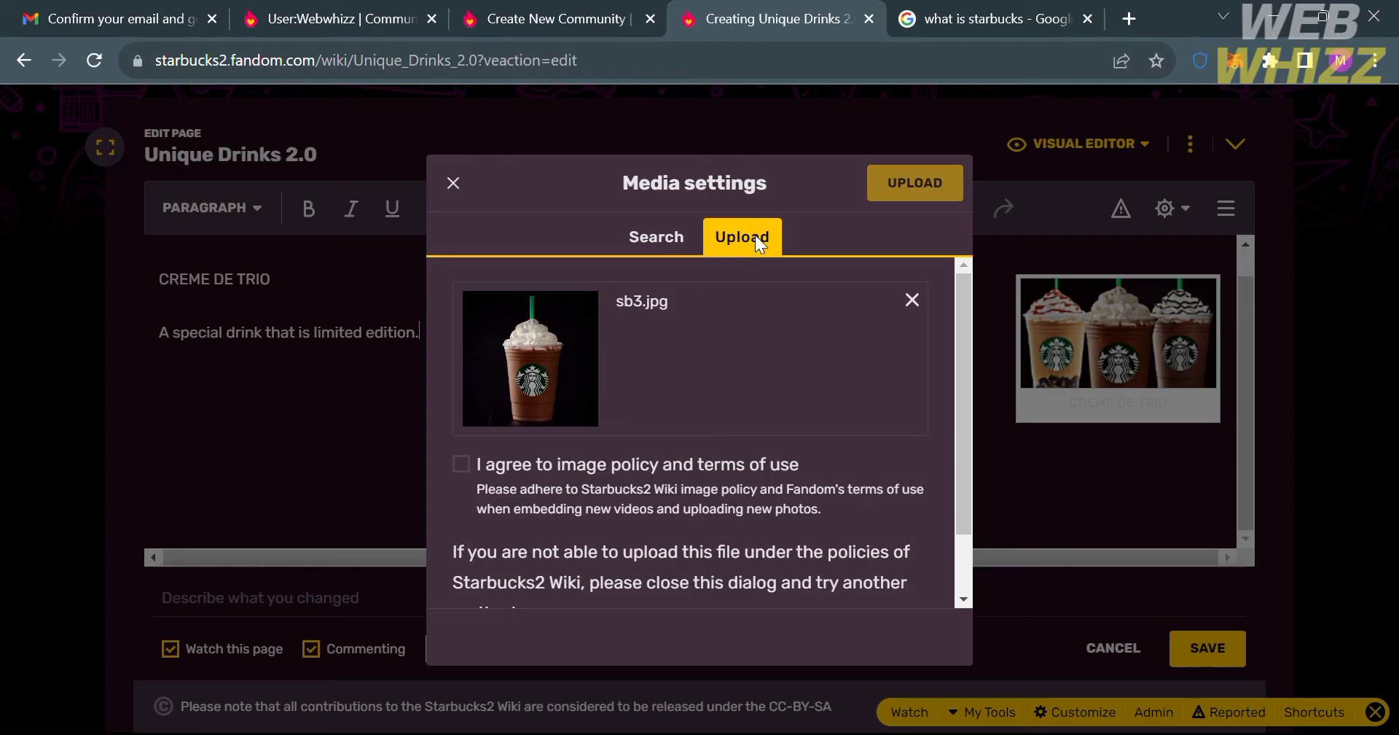
pyautogui.click(466, 469)
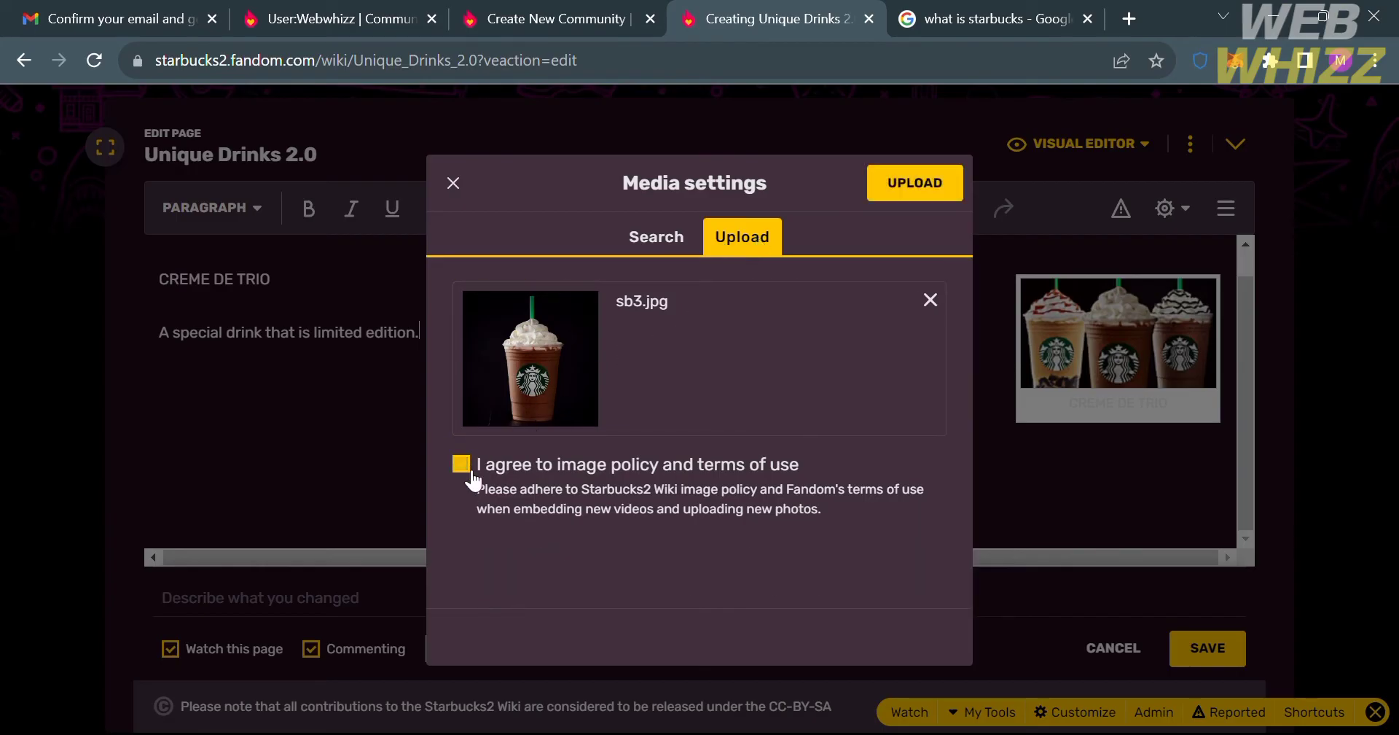
pyautogui.click(958, 187)
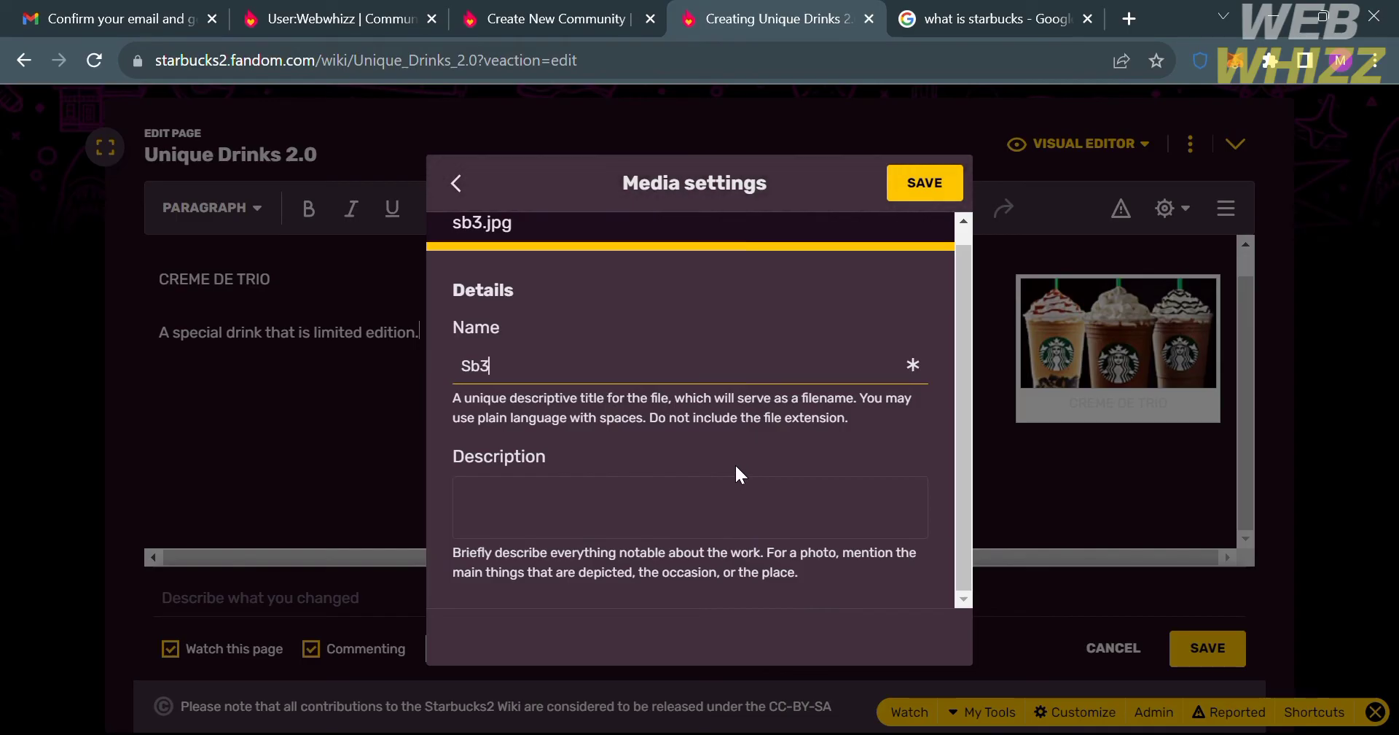
# Name the second image SB3, save its details, and insert it into the page.
pyautogui.press('BackSpace')
pyautogui.press('BackSpace')
pyautogui.press('BackSpace')
pyautogui.write('SB3')
pyautogui.click(950, 188)
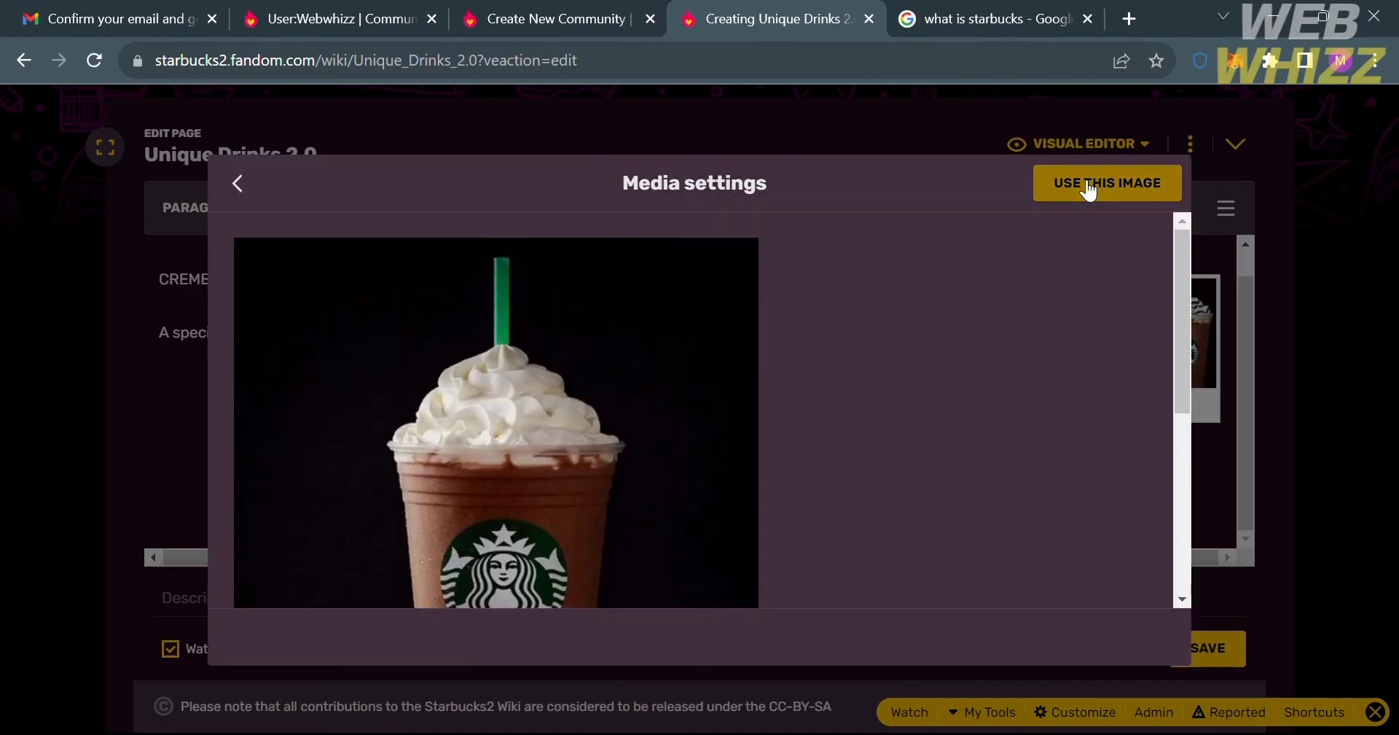
pyautogui.scroll(-5, 684, 427)
pyautogui.scroll(5, 684, 427)
pyautogui.scroll(-2, 684, 427)
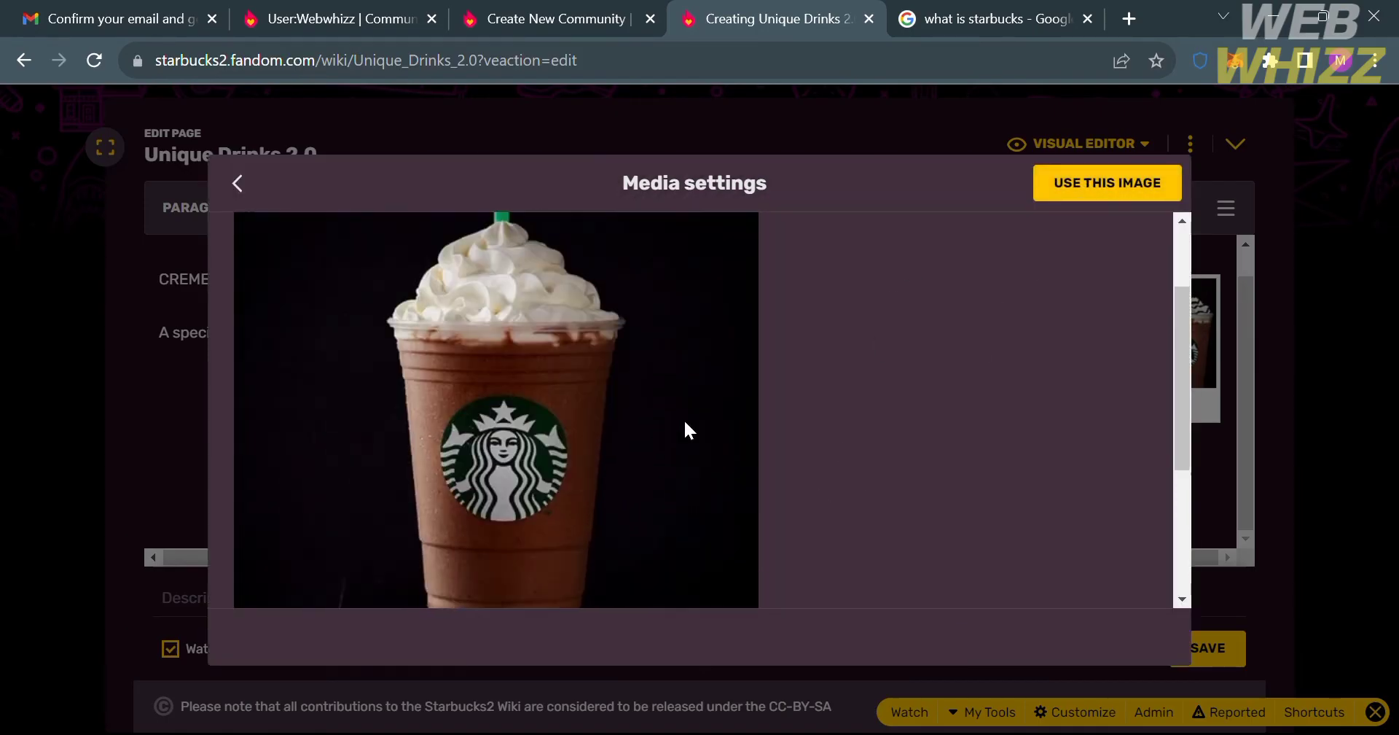
pyautogui.scroll(-5, 684, 418)
pyautogui.scroll(5, 683, 418)
pyautogui.click(1108, 183)
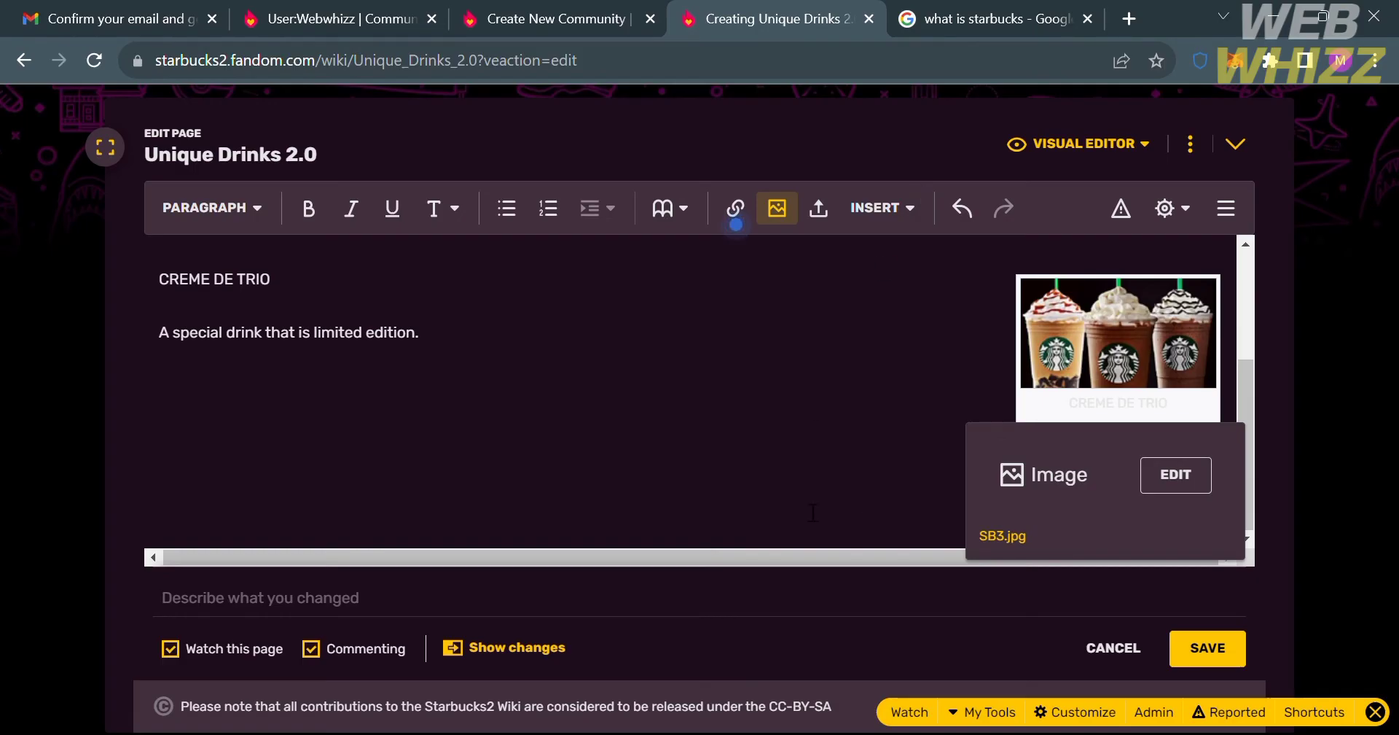
# Enlarge the CREME DE TRIO image on the page.
pyautogui.scroll(-2, 877, 519)
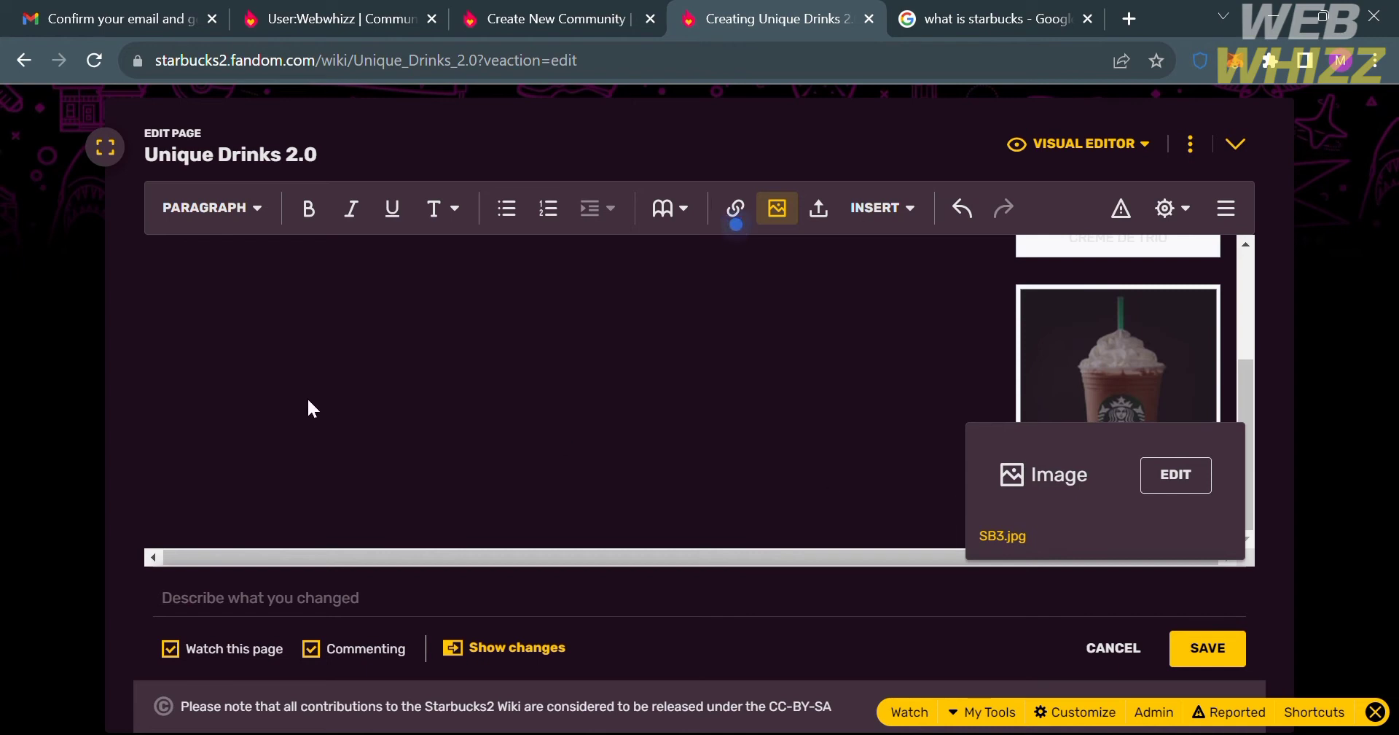
pyautogui.scroll(2, 309, 403)
pyautogui.click(439, 378)
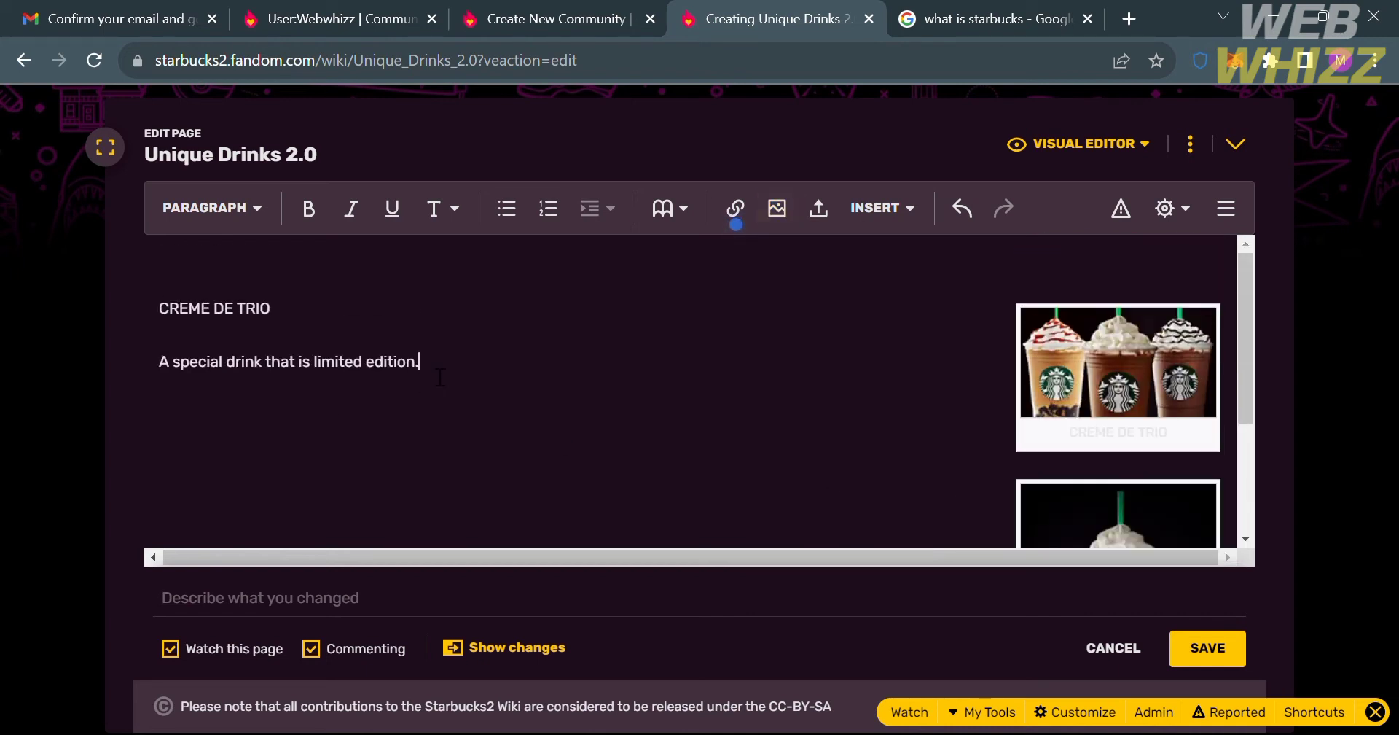
pyautogui.click(1100, 355)
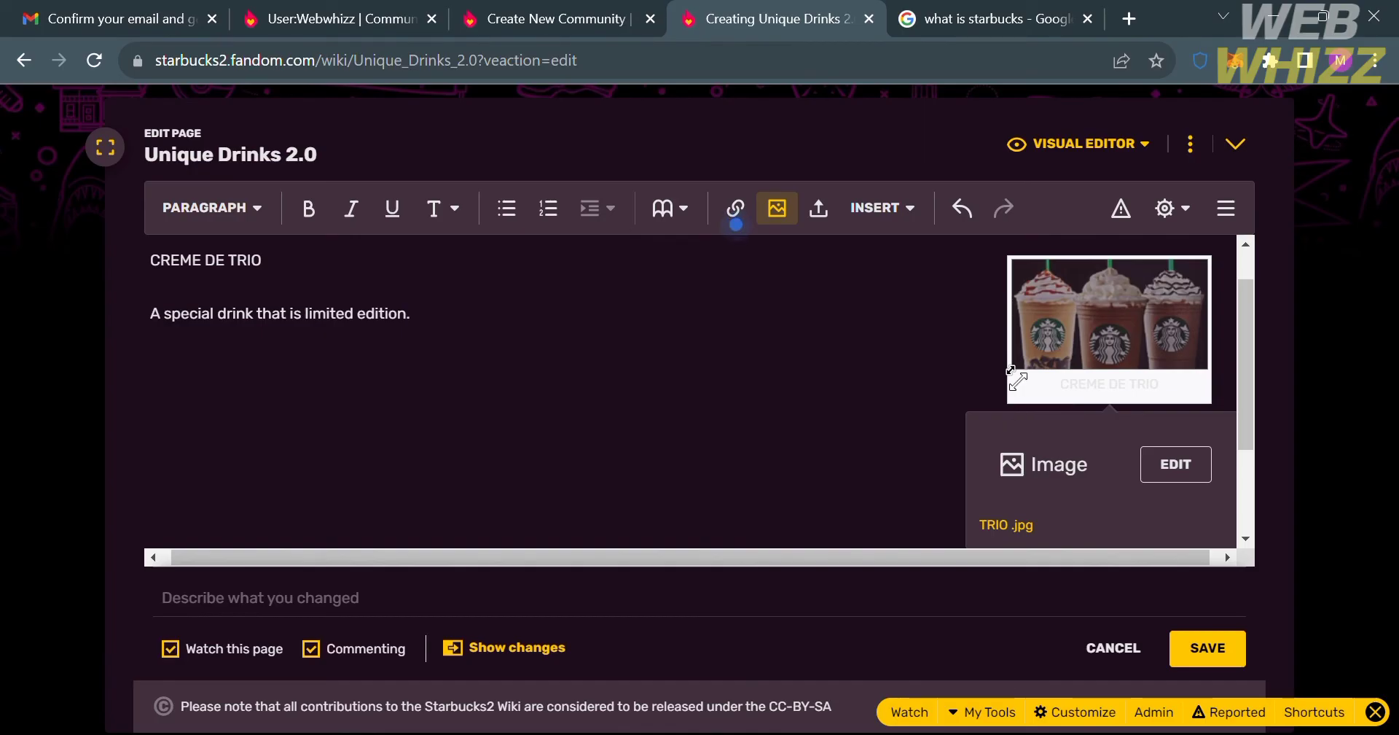
pyautogui.moveTo(1011, 369); pyautogui.dragTo(838, 426)
pyautogui.scroll(-2, 838, 426)
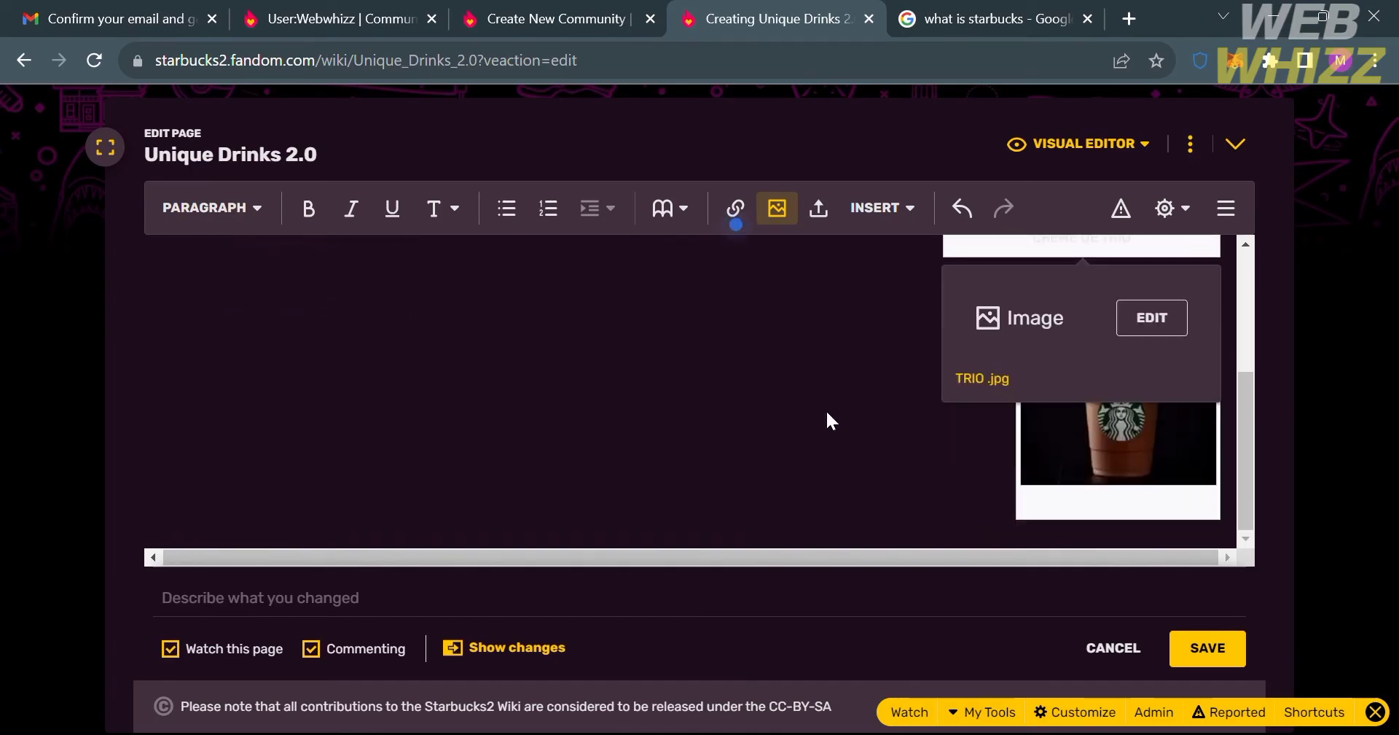
# Check the CREME DE TRIO and CHOCO LATTE entries with their images, and save the Unique Drinks 2.0 page.
pyautogui.click(1036, 510)
pyautogui.hotkey('alt', 'Left')
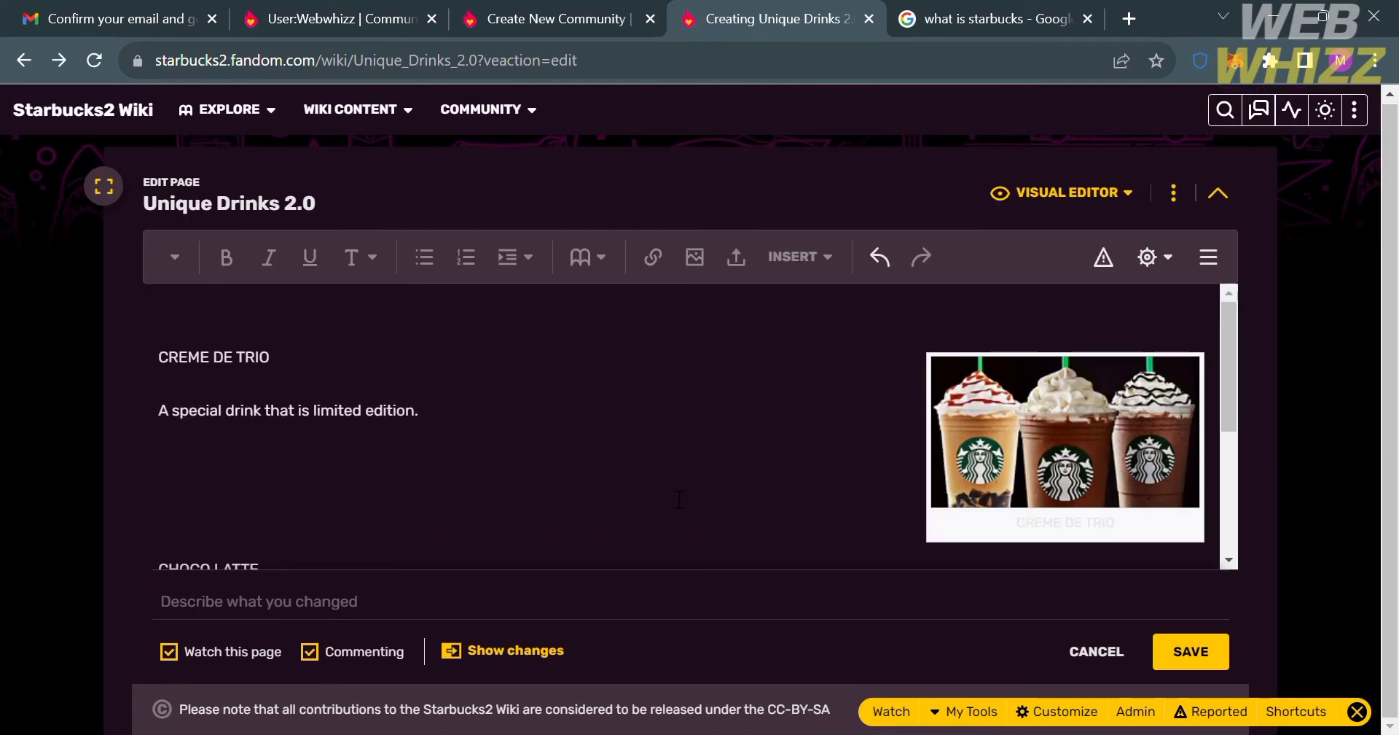
pyautogui.scroll(-1, 679, 500)
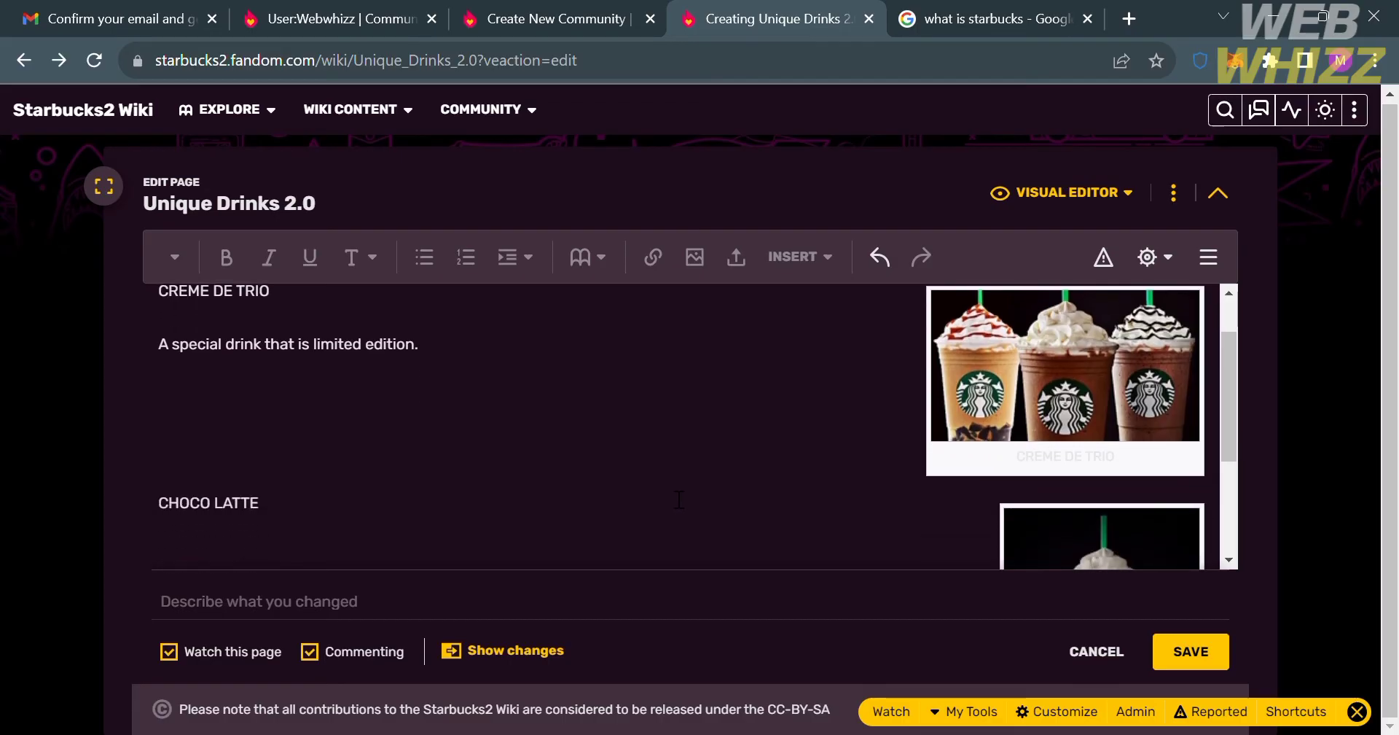
pyautogui.scroll(-2, 679, 500)
pyautogui.scroll(3, 679, 499)
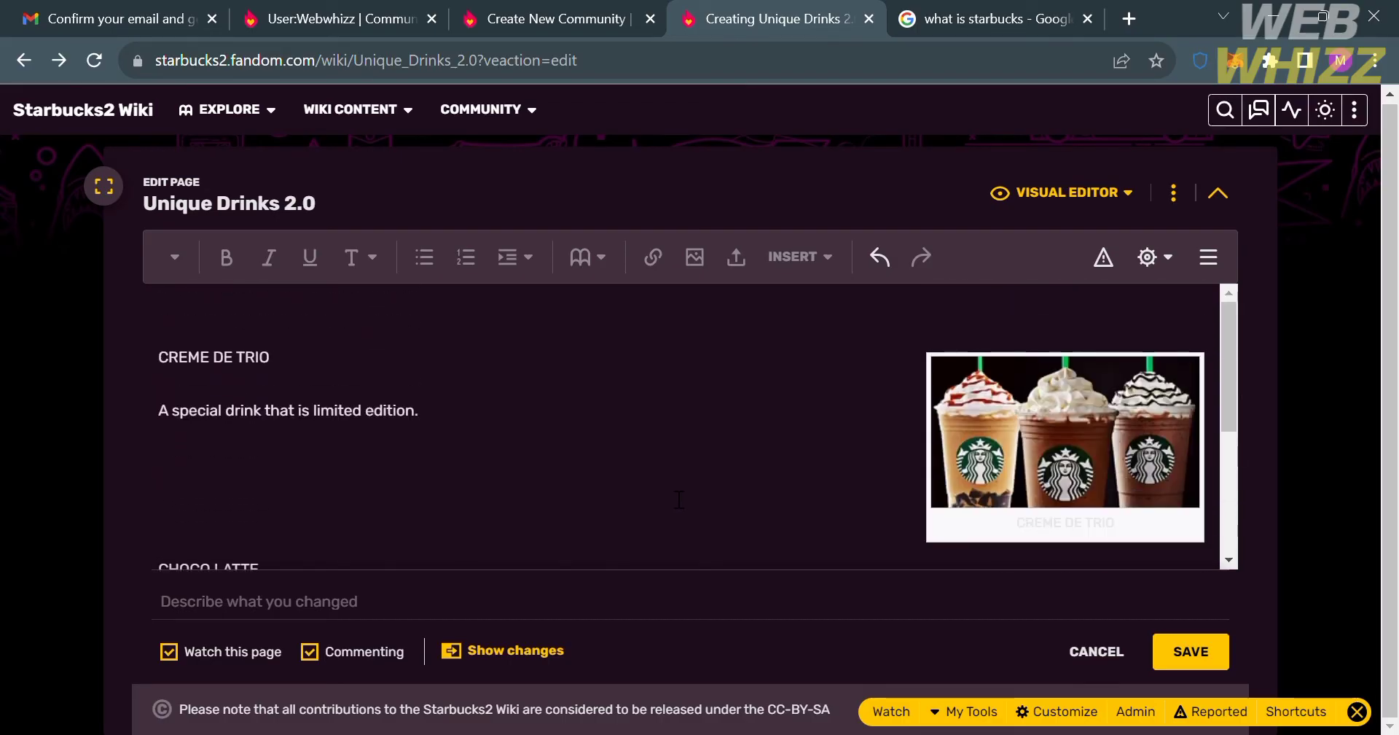
pyautogui.scroll(-2, 679, 499)
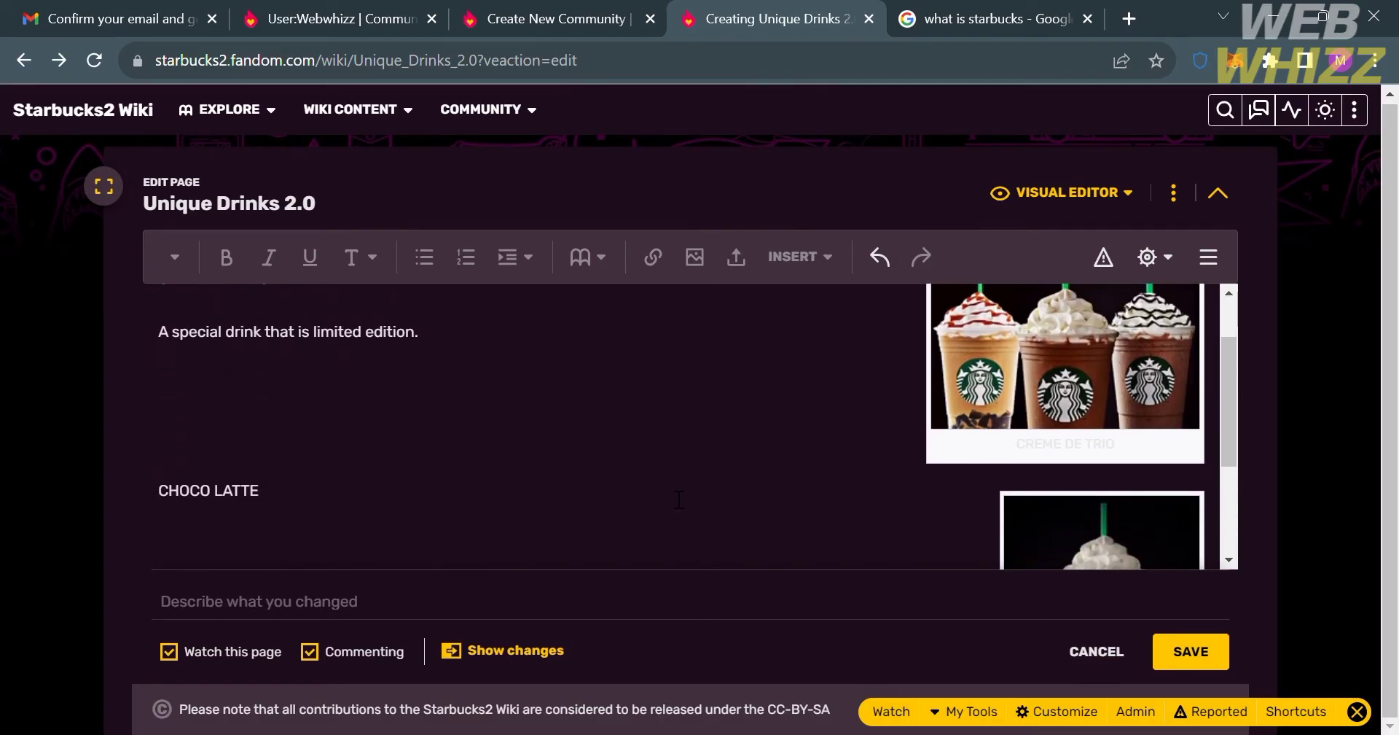
pyautogui.scroll(1, 679, 499)
pyautogui.scroll(1, 679, 499)
pyautogui.scroll(-1, 679, 499)
pyautogui.click(1190, 651)
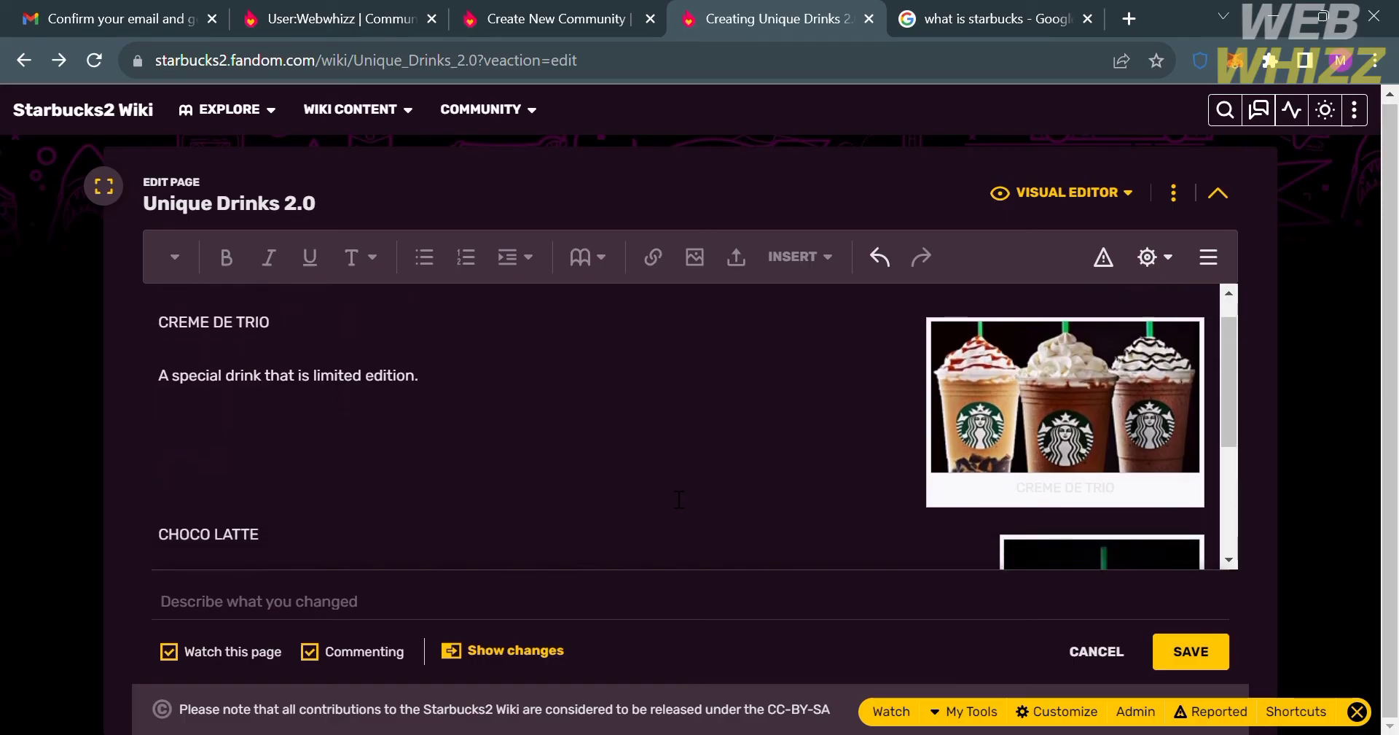
# Return to the Starbucks2 Wiki home page, look over its sections, and open it for editing.
pyautogui.click(239, 190)
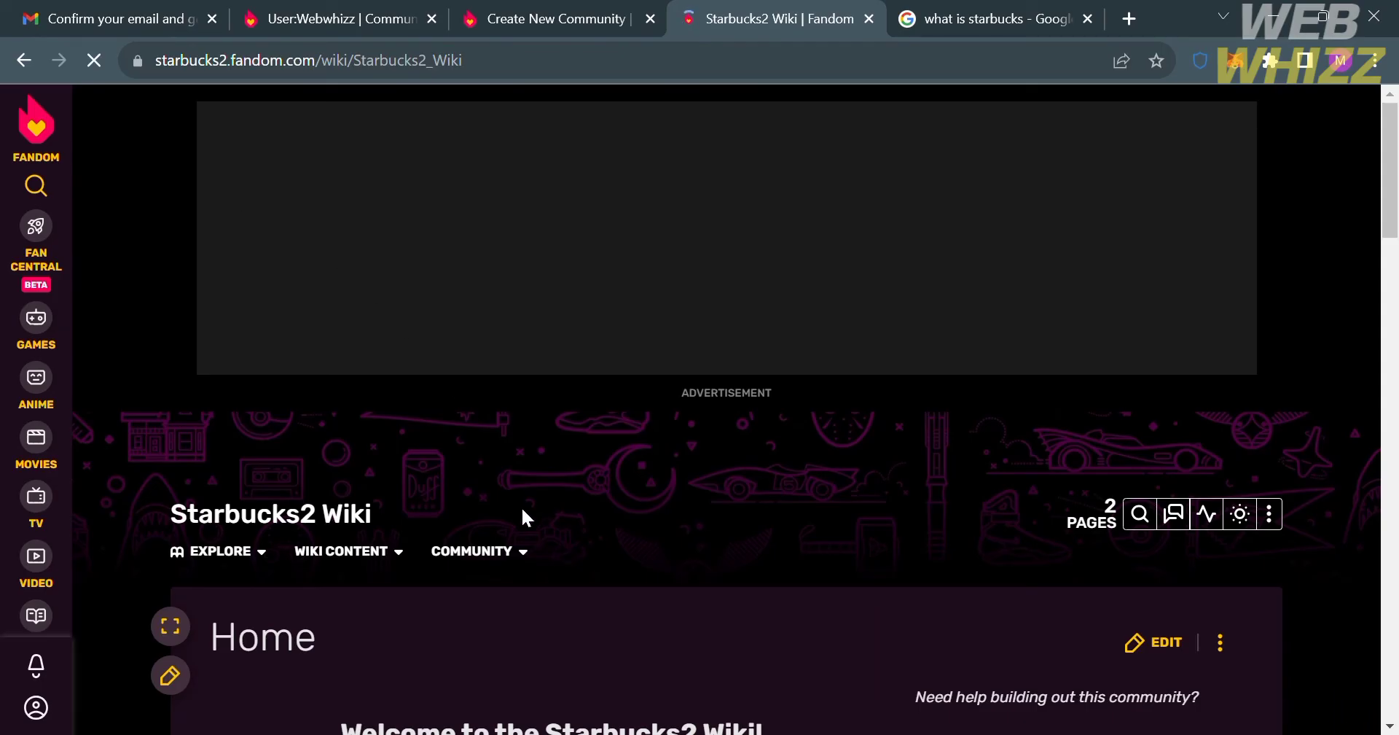
pyautogui.scroll(-1, 522, 510)
pyautogui.scroll(-5, 522, 506)
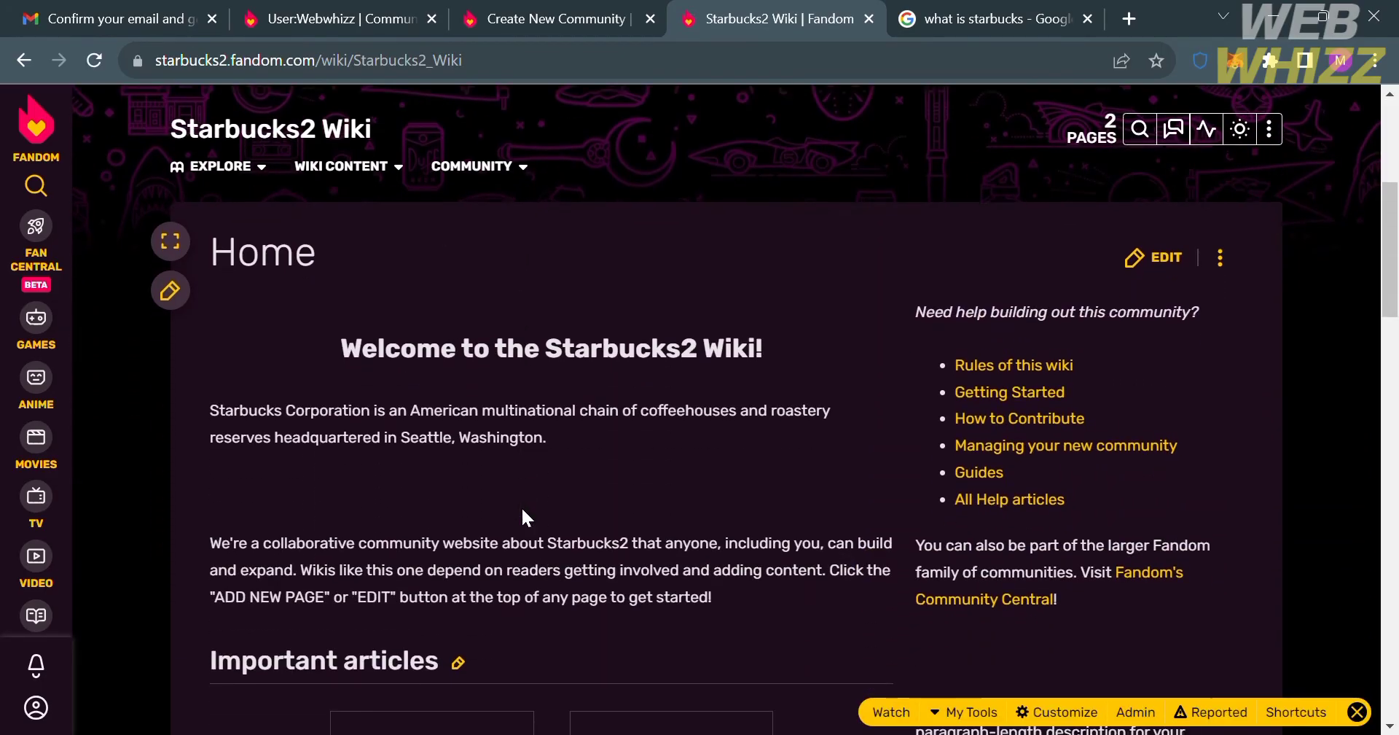
pyautogui.scroll(-2, 521, 505)
pyautogui.scroll(-3, 522, 506)
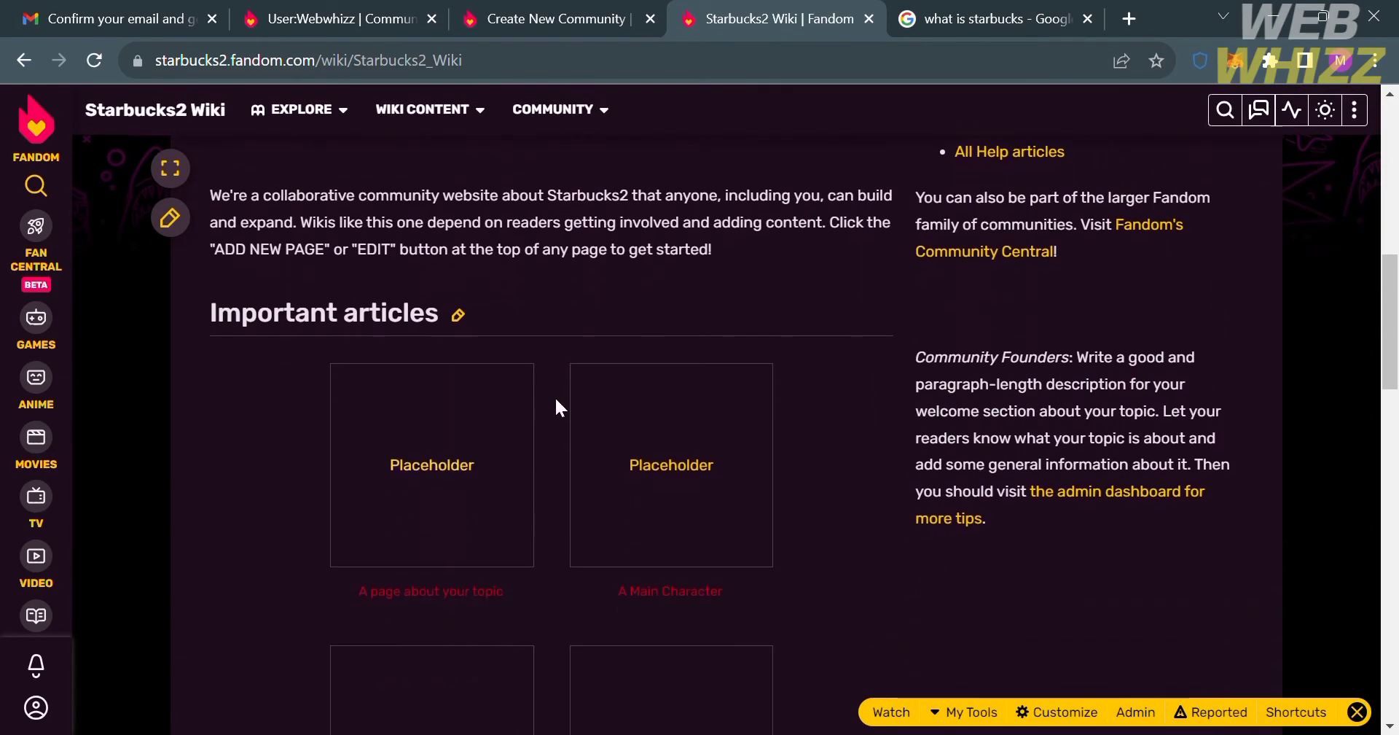
pyautogui.scroll(-4, 598, 420)
pyautogui.scroll(15, 596, 417)
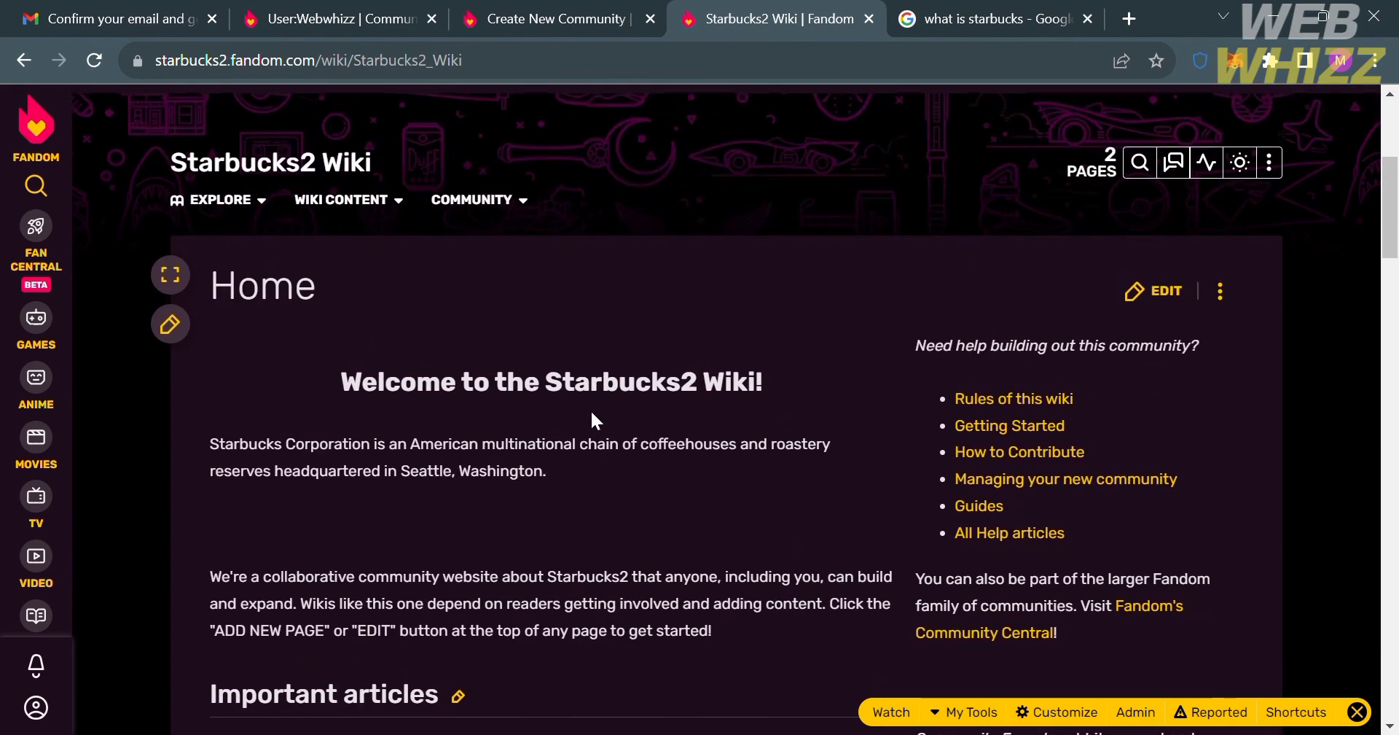
pyautogui.click(1165, 291)
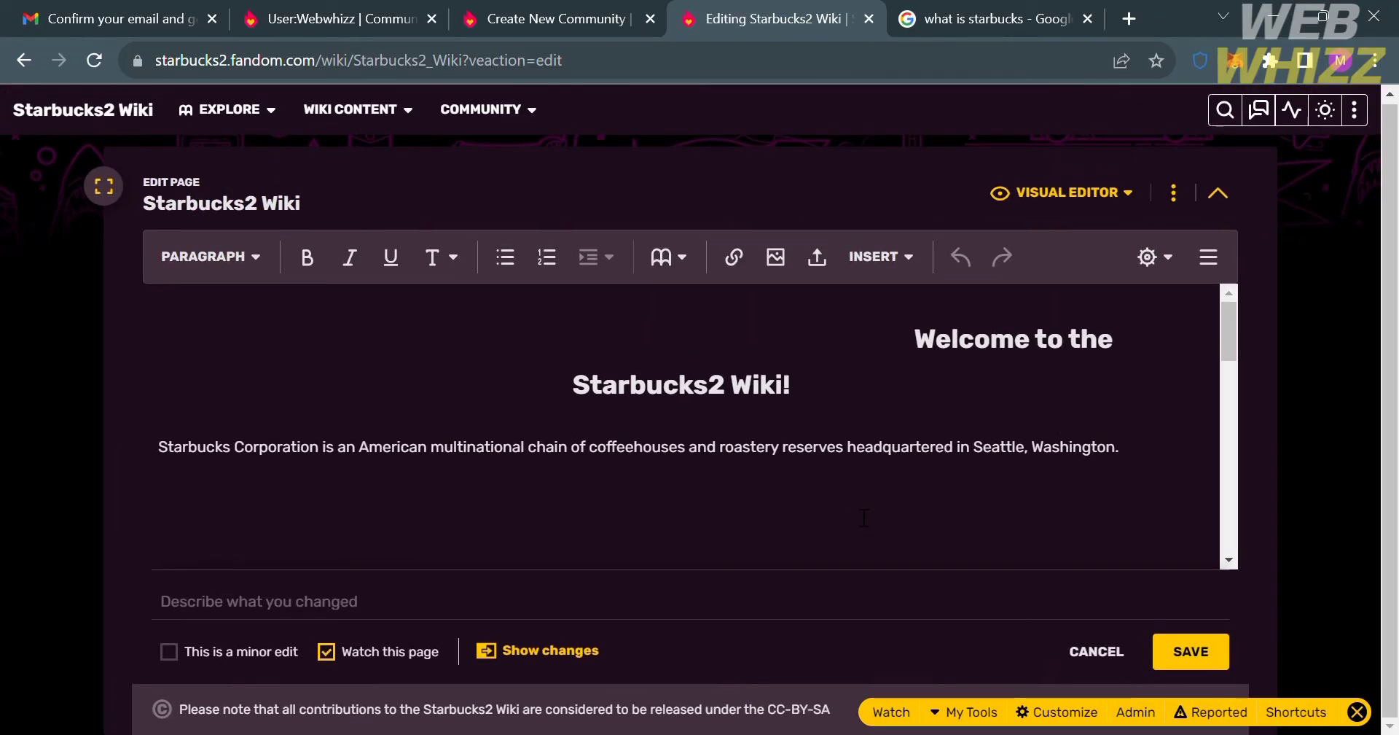
# Insert an internal wiki link with the text Unique on the empty line below the Starbucks Corporation paragraph.
pyautogui.scroll(-6, 452, 481)
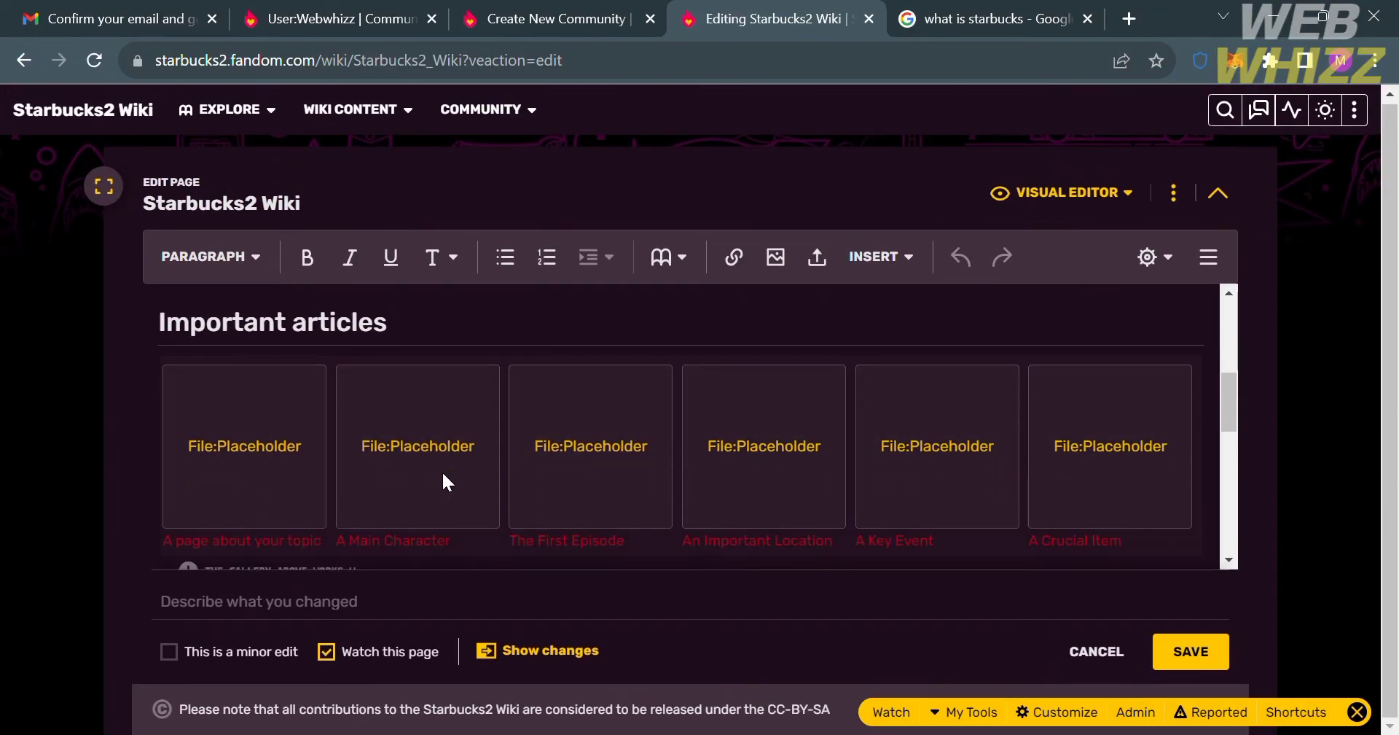
pyautogui.scroll(6, 441, 470)
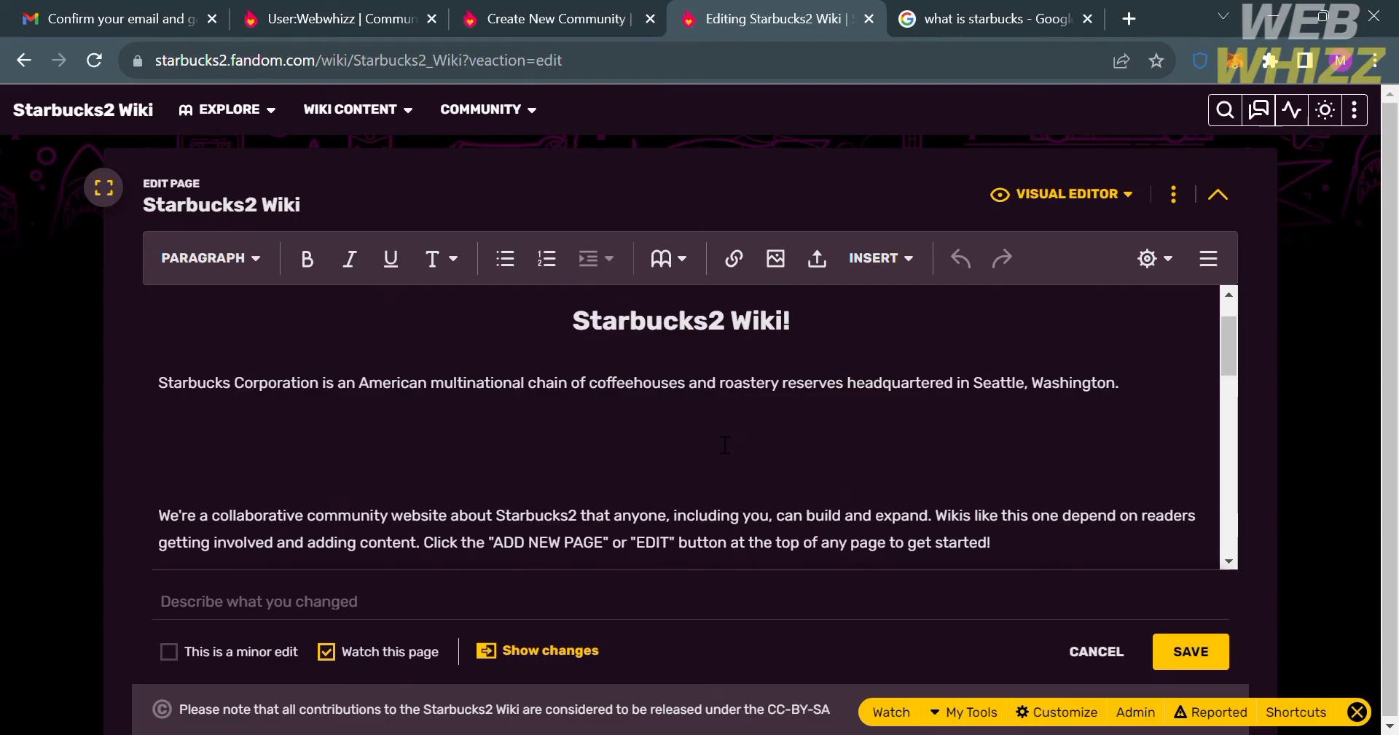
pyautogui.click(738, 273)
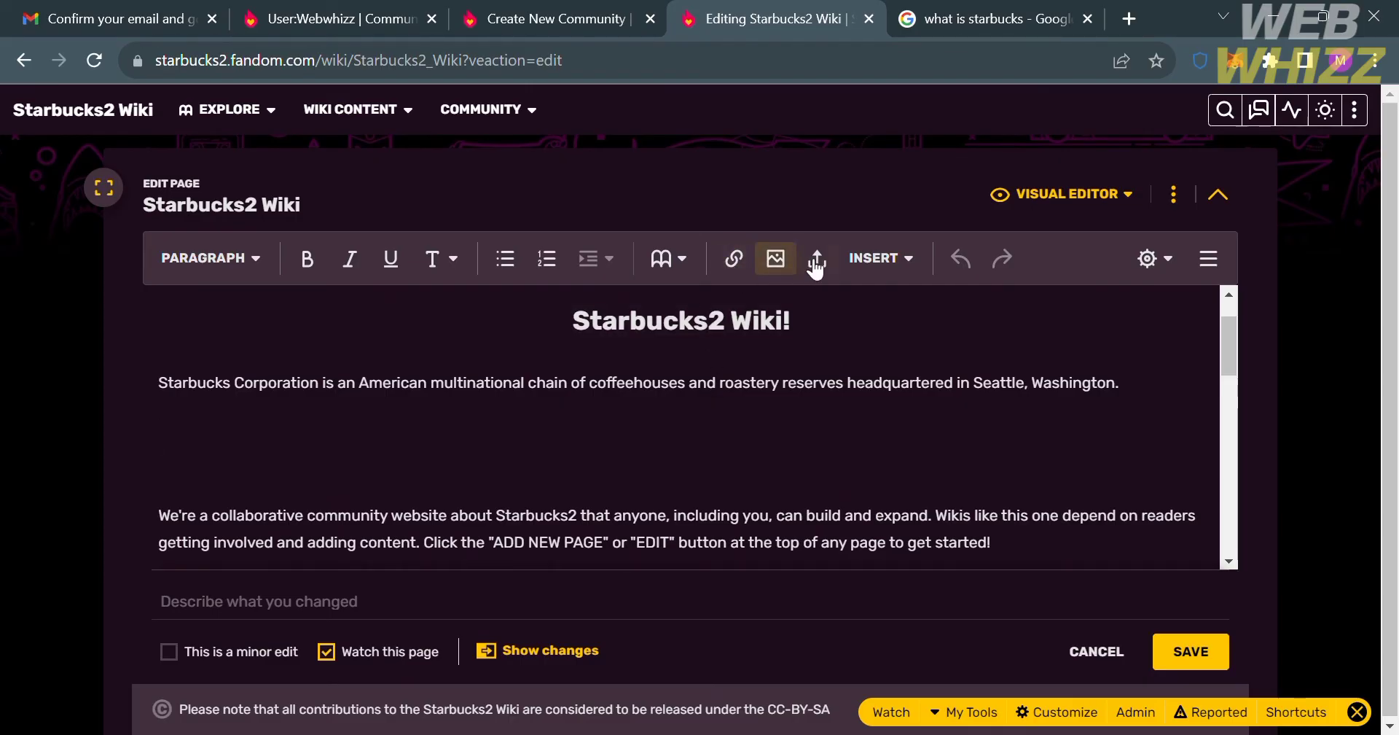
pyautogui.write('uniq')
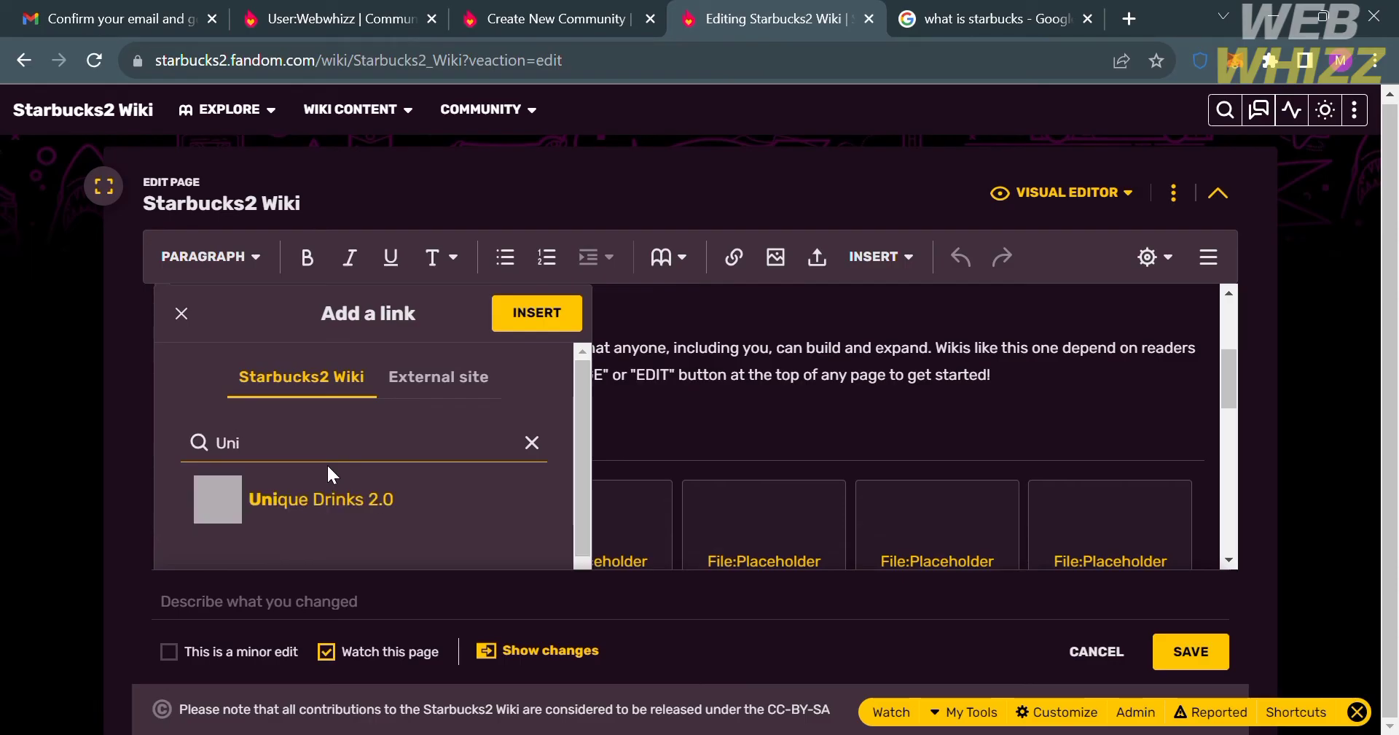
pyautogui.write('ue')
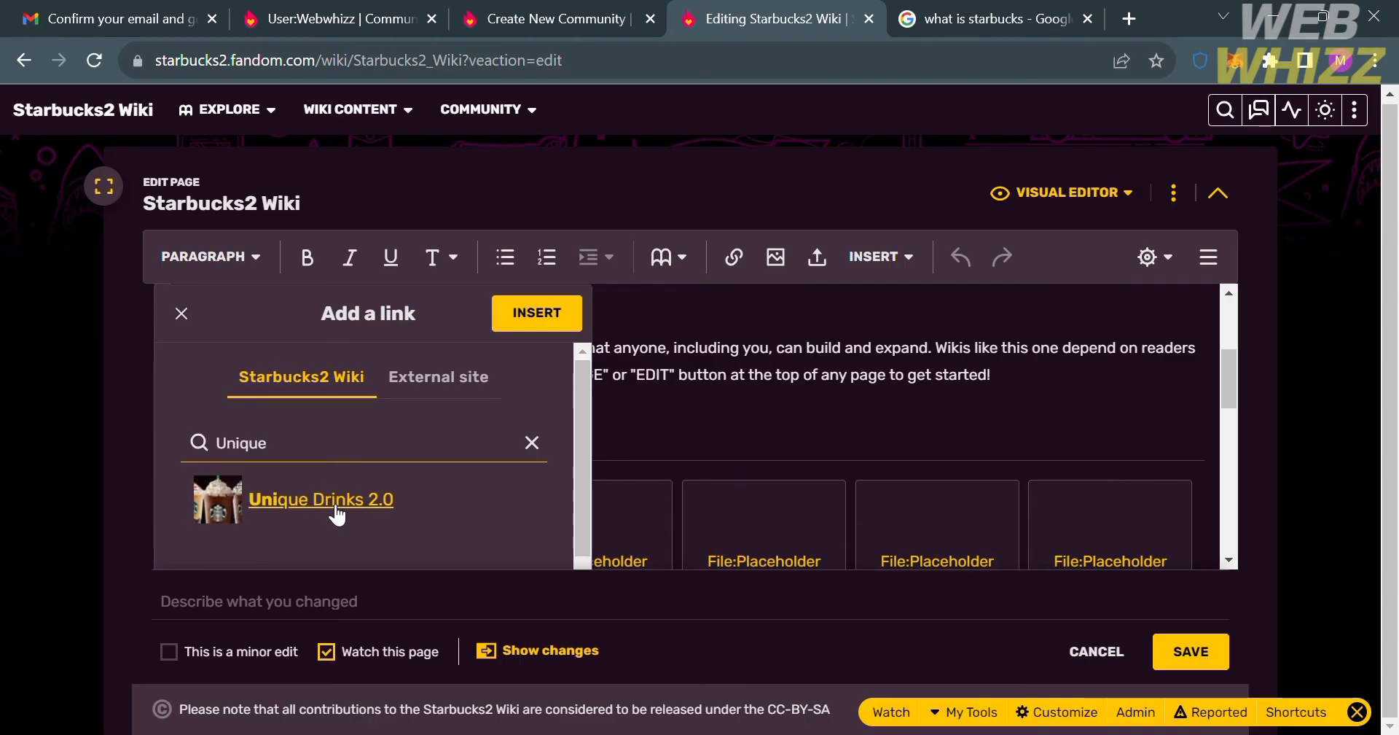
pyautogui.click(337, 518)
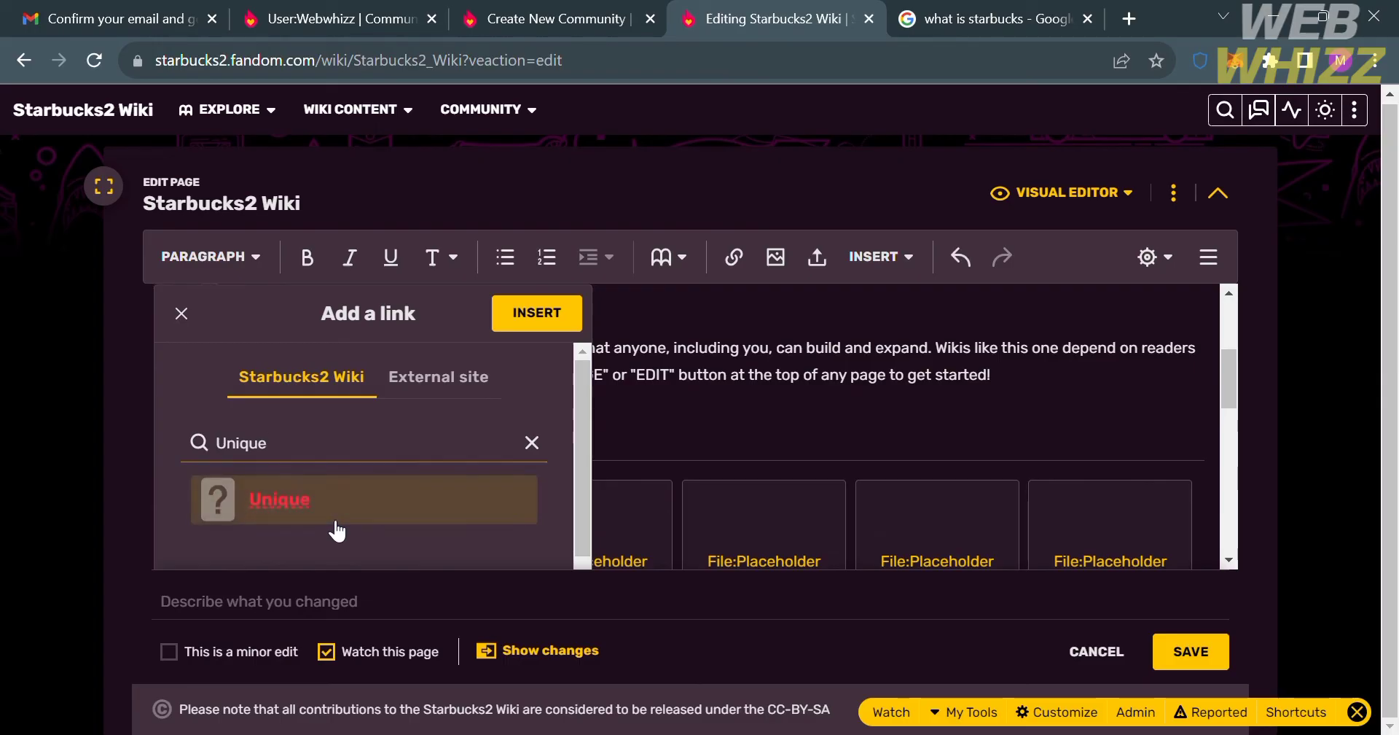
pyautogui.press('Return')
pyautogui.scroll(3, 567, 418)
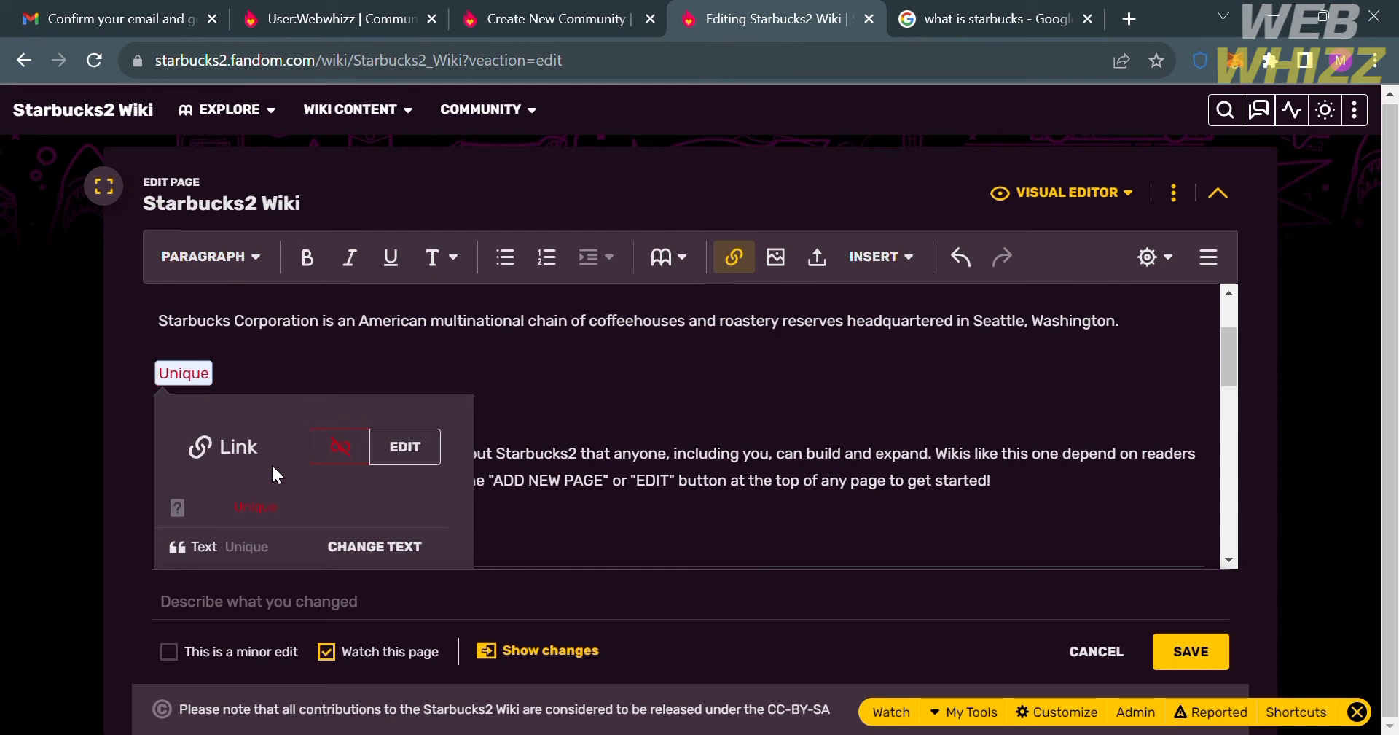
pyautogui.write('We offer')
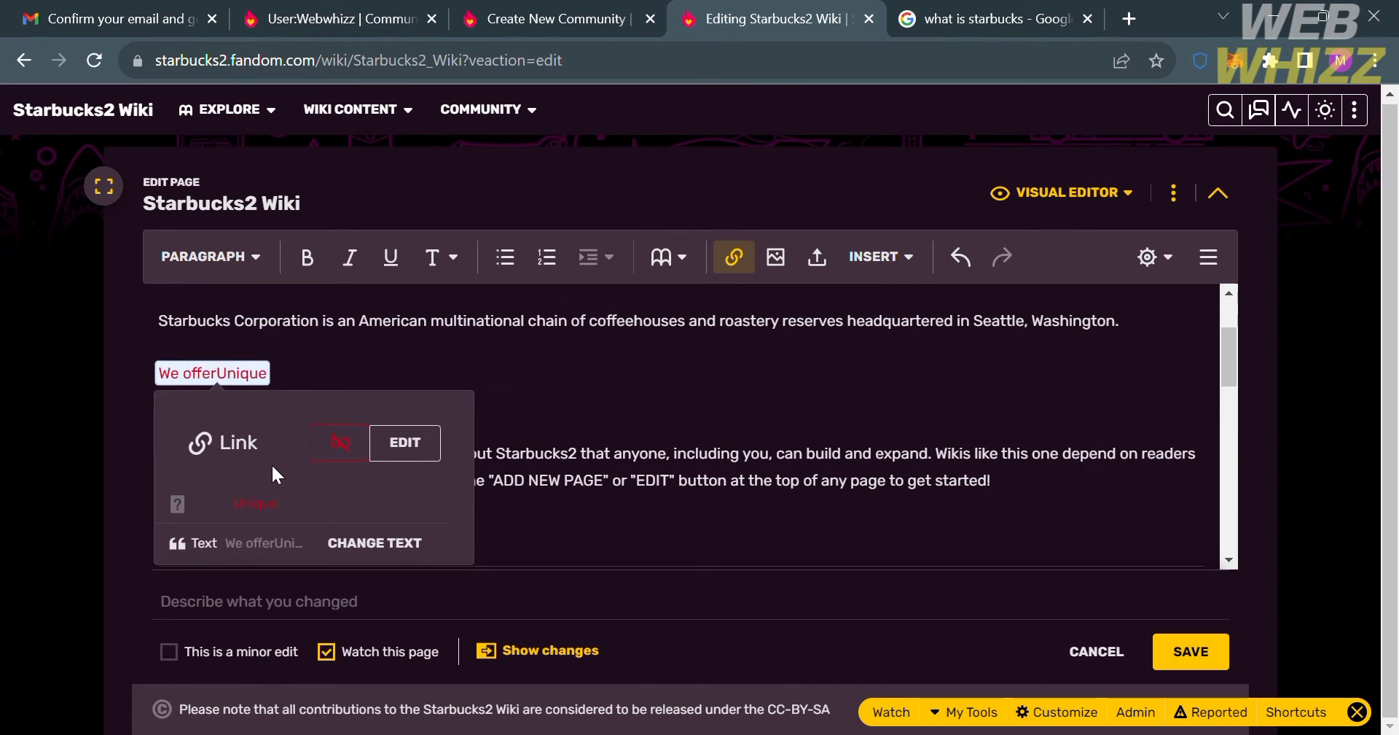
pyautogui.press('BackSpace')
pyautogui.press('BackSpace')
pyautogui.press('BackSpace')
pyautogui.press('BackSpace')
pyautogui.press('BackSpace')
pyautogui.press('BackSpace')
pyautogui.press('BackSpace')
pyautogui.press('BackSpace')
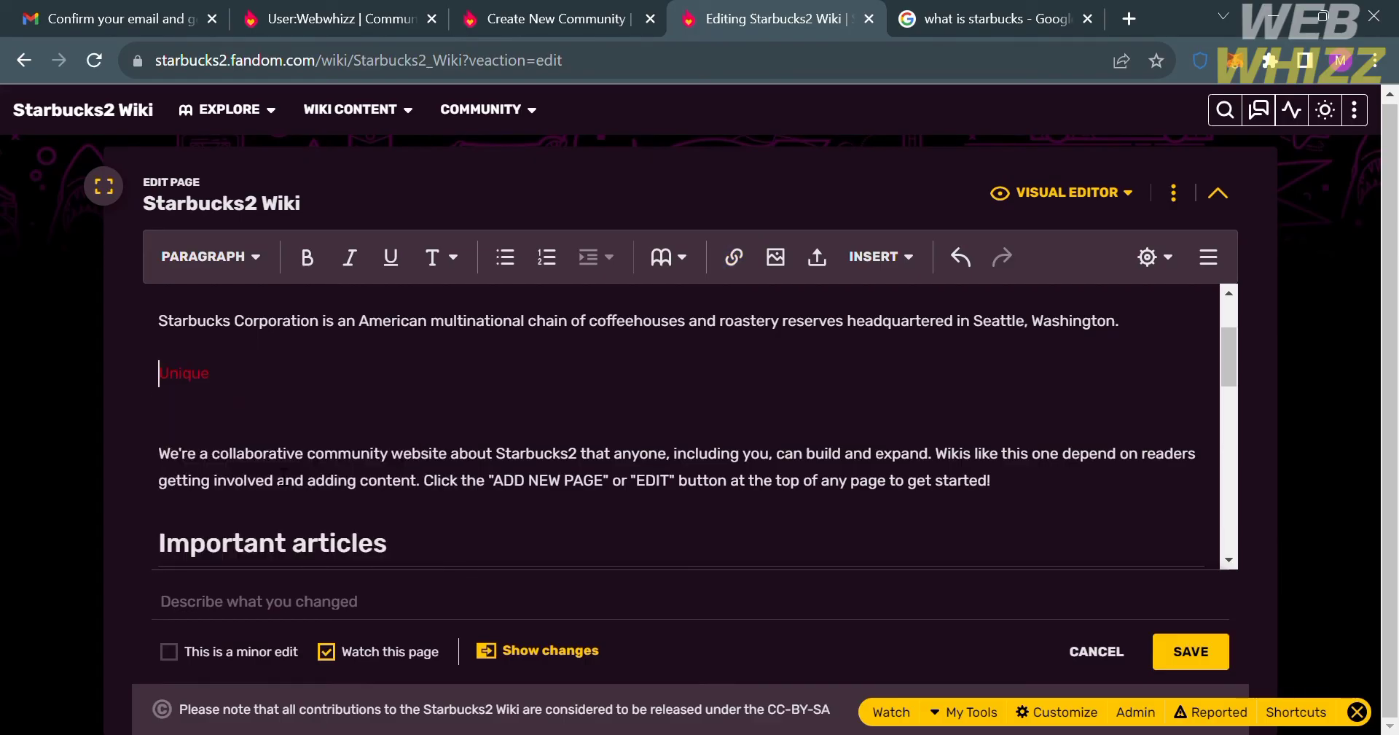
# Add the plain text "We offers a different" before the Unique link and "drinks." after it.
pyautogui.click(272, 415)
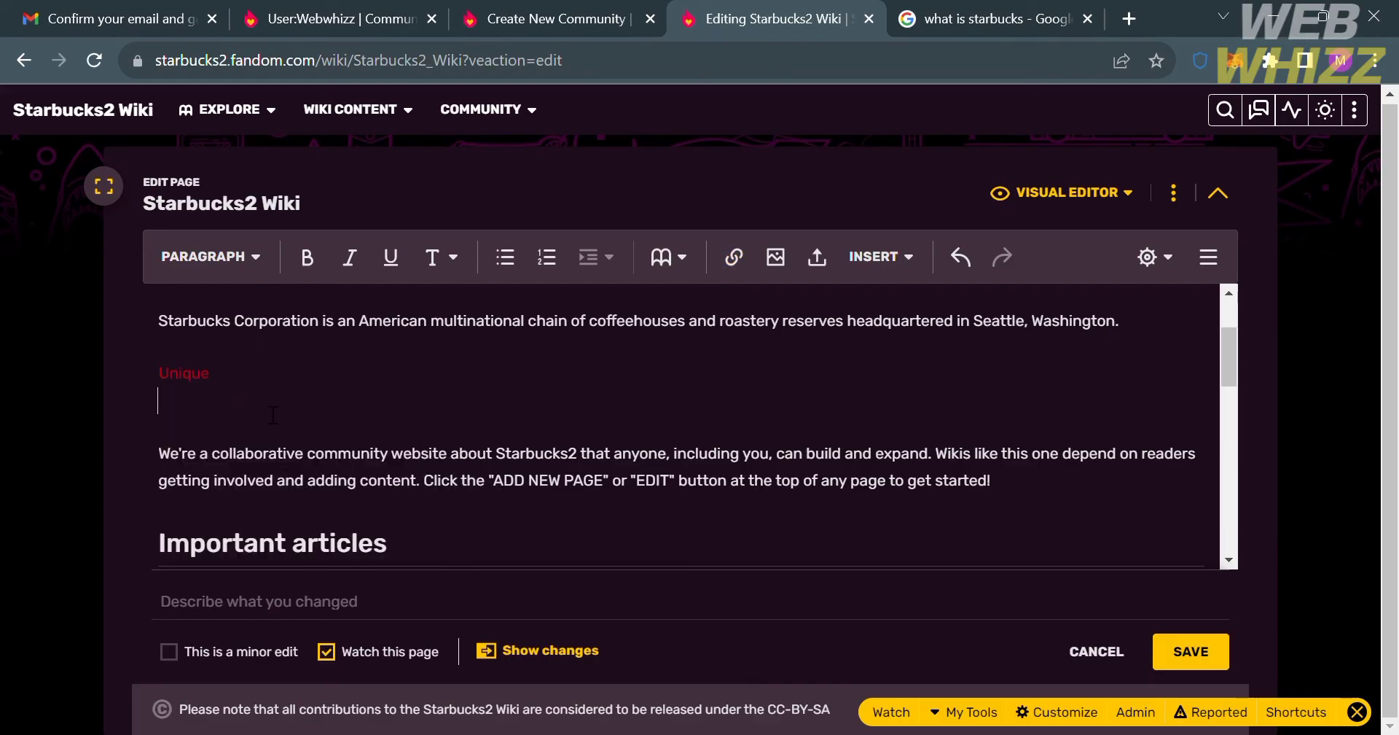
pyautogui.click(162, 372)
pyautogui.write('we offers a different')
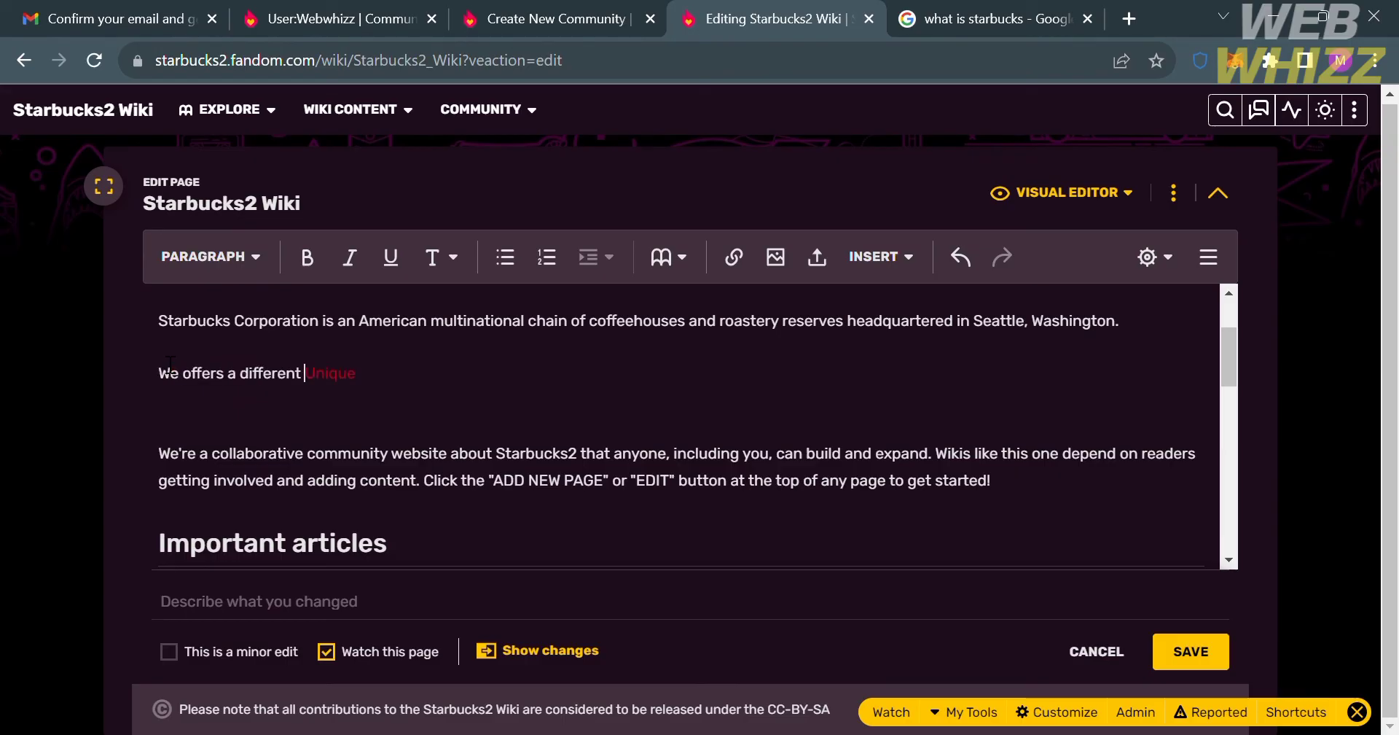
pyautogui.press('Right')
pyautogui.press('End')
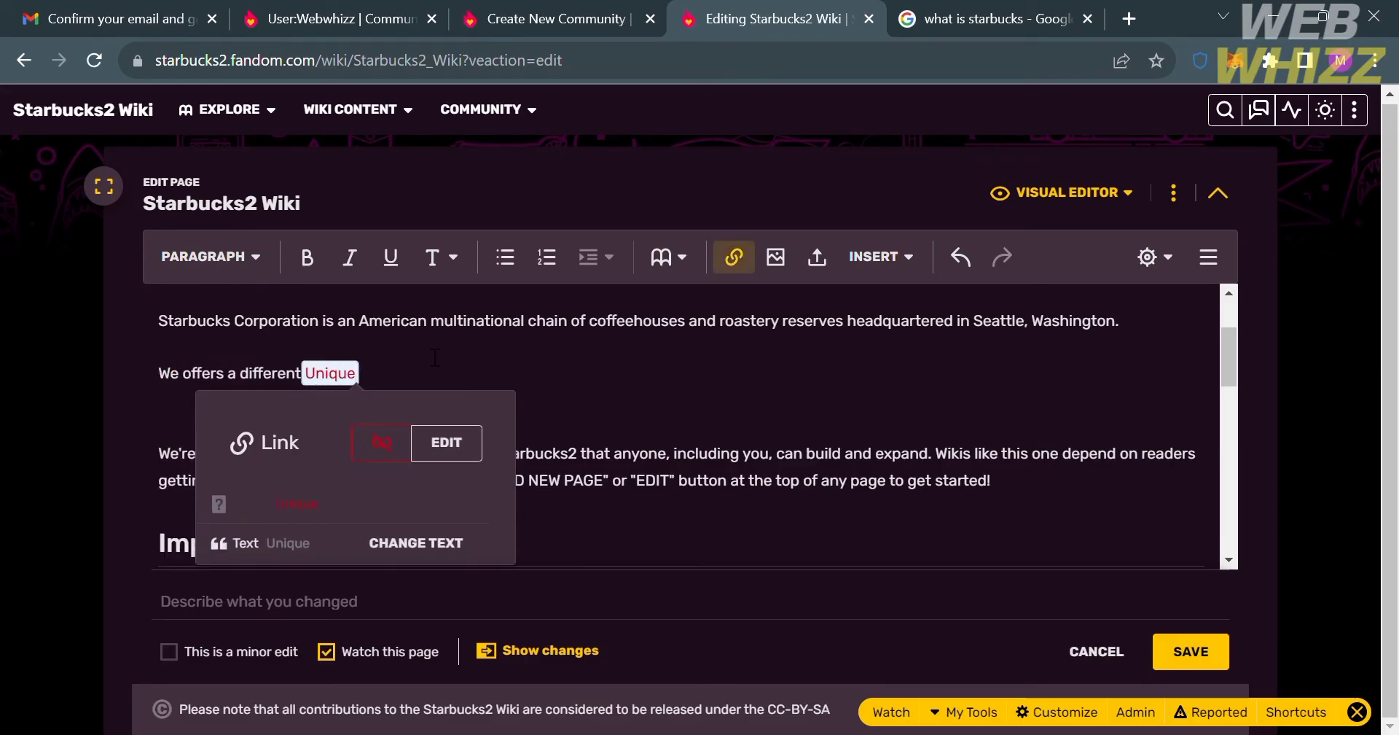
pyautogui.press('Right')
pyautogui.write('drink')
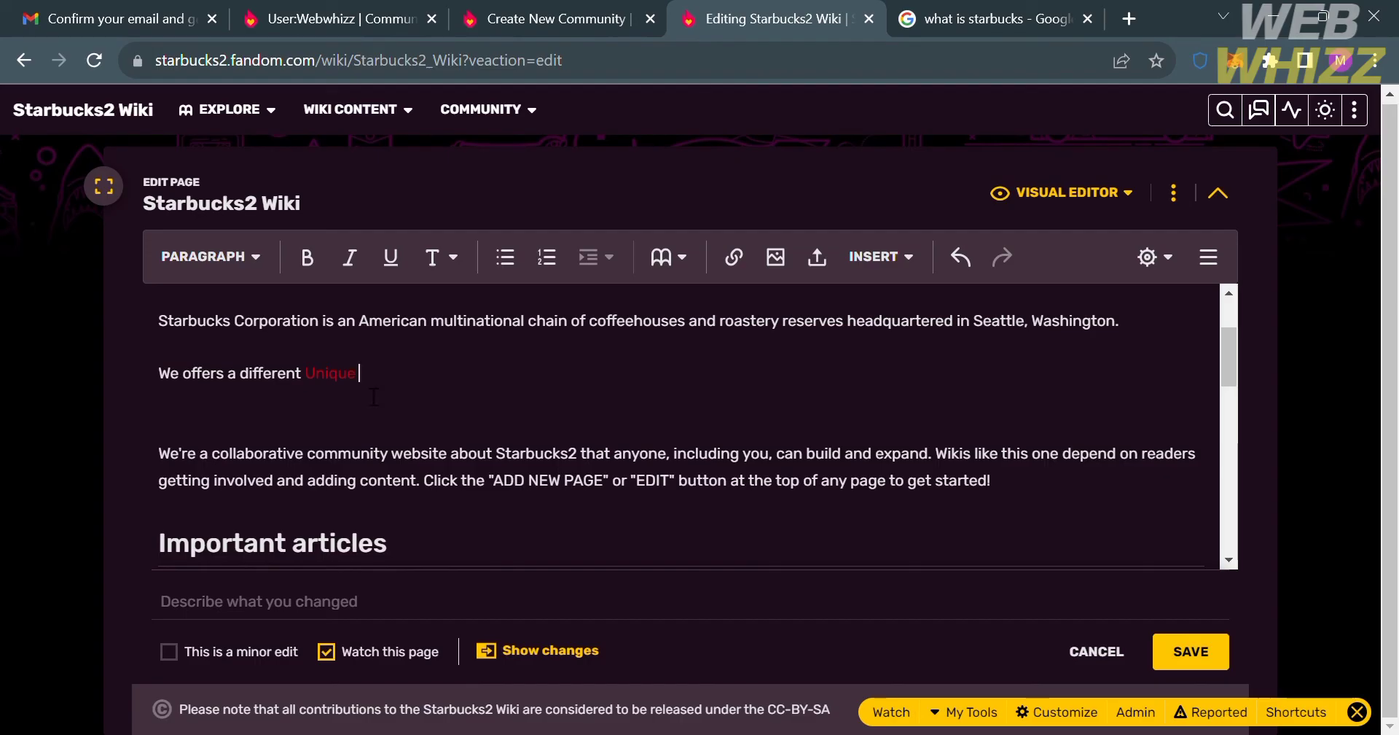
pyautogui.write('s.')
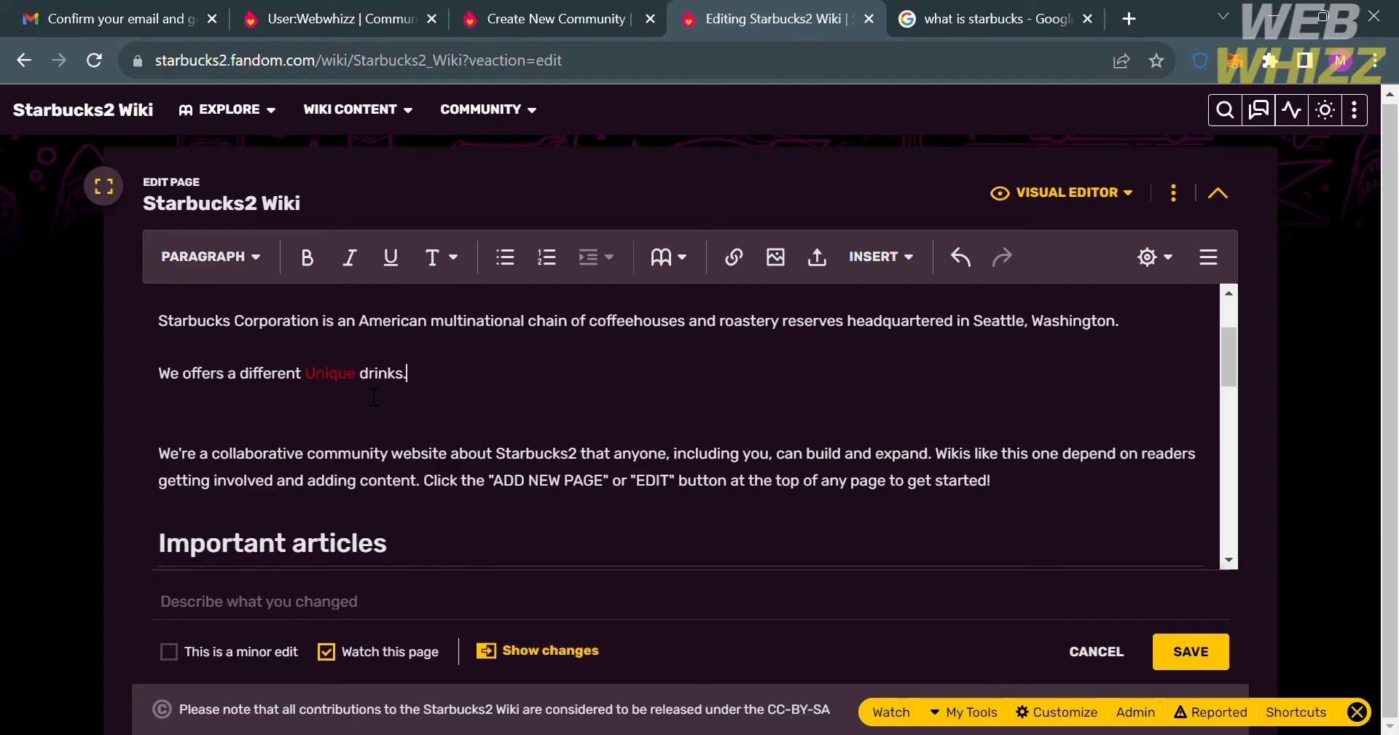
# Change the target of the Unique link to the existing Unique Drinks 2.0 page.
pyautogui.click(333, 386)
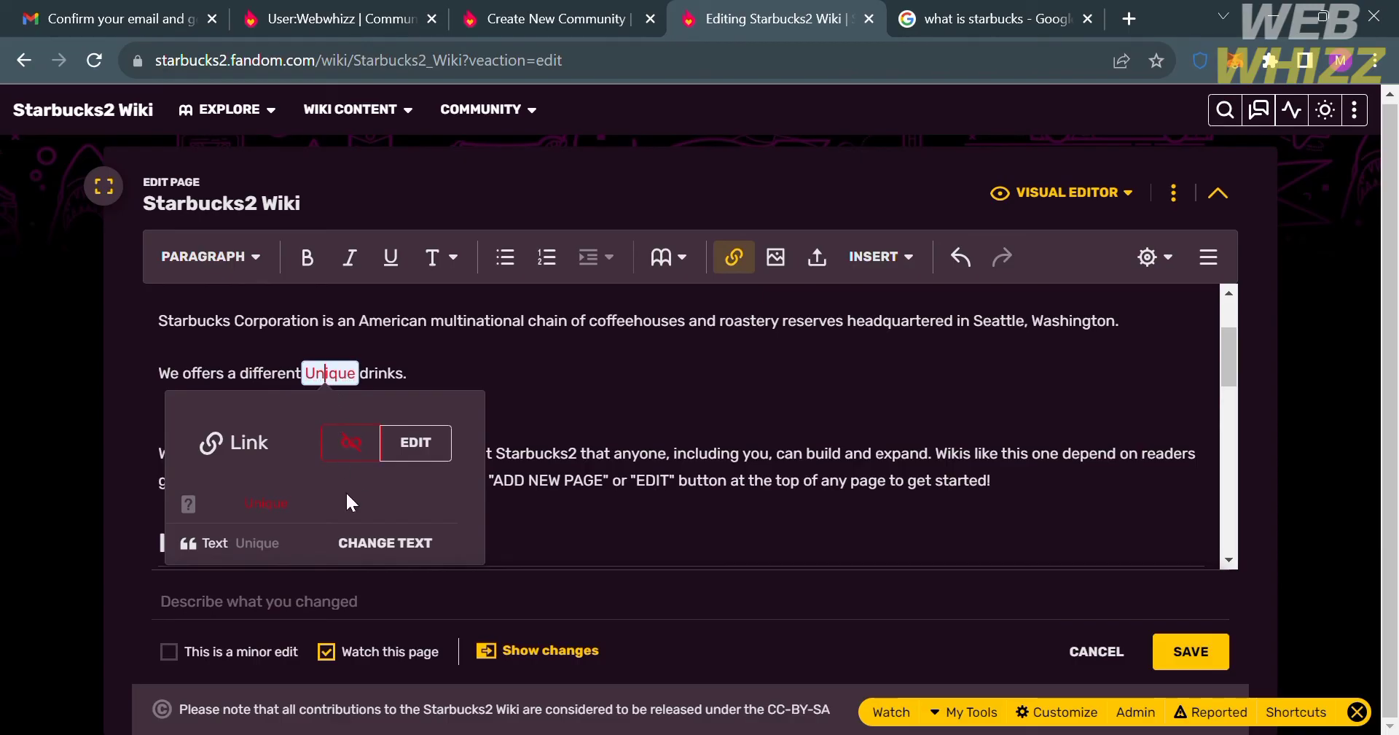
pyautogui.scroll(-2, 346, 491)
pyautogui.scroll(2, 346, 491)
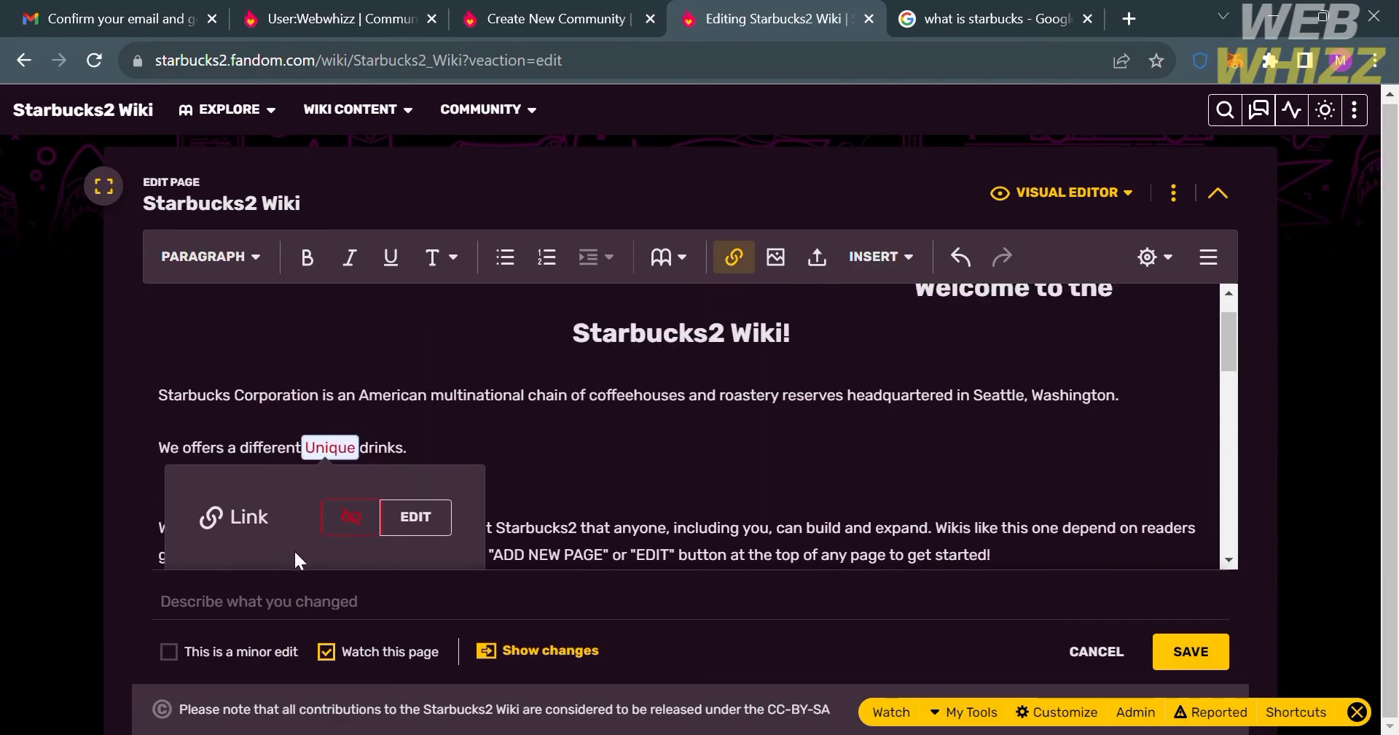
pyautogui.scroll(-1, 295, 552)
pyautogui.click(440, 443)
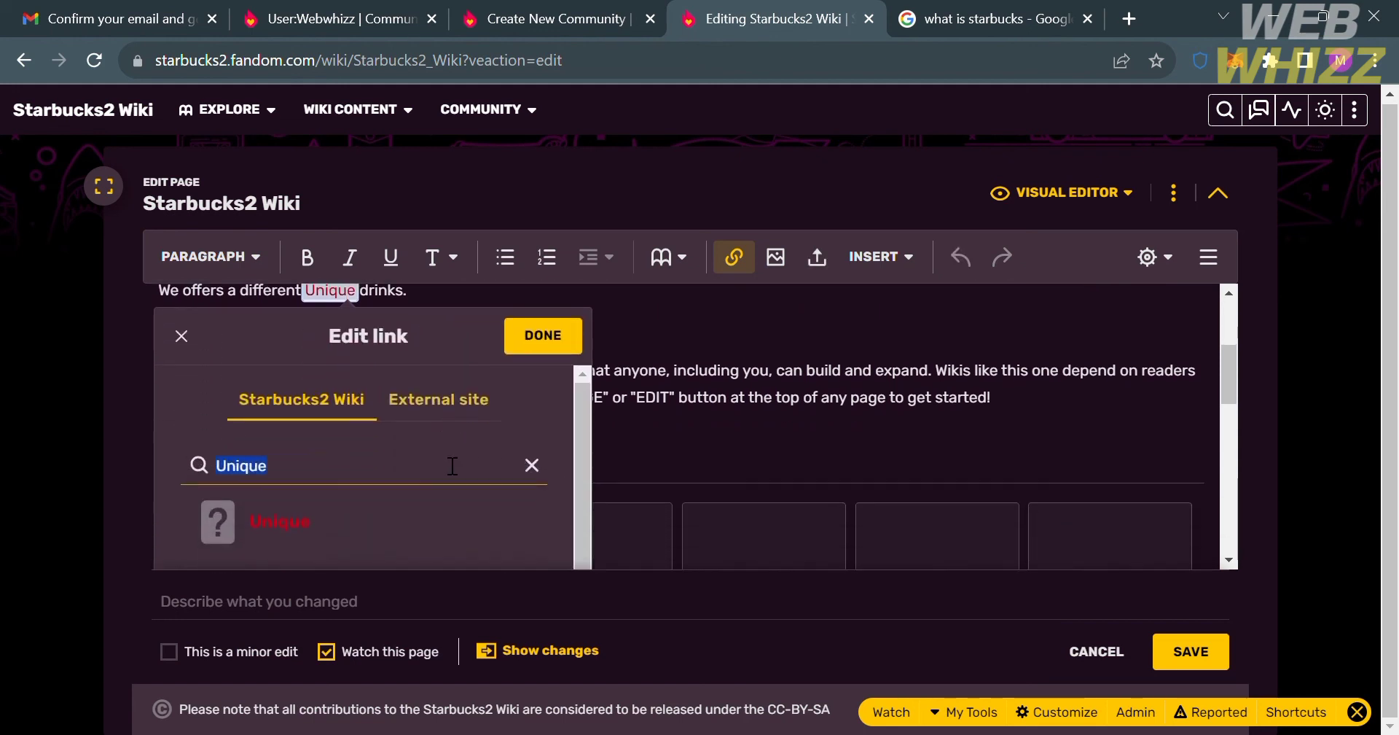
pyautogui.click(453, 467)
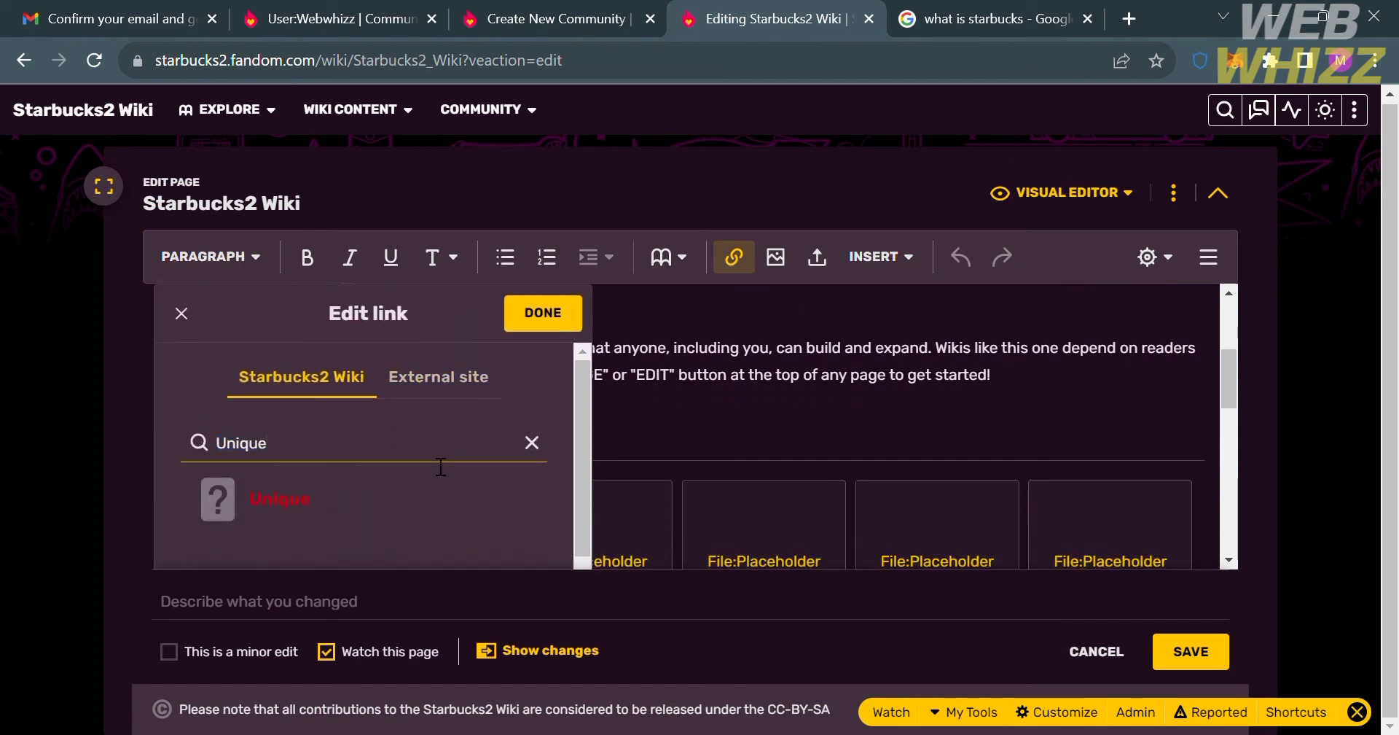
pyautogui.press('BackSpace')
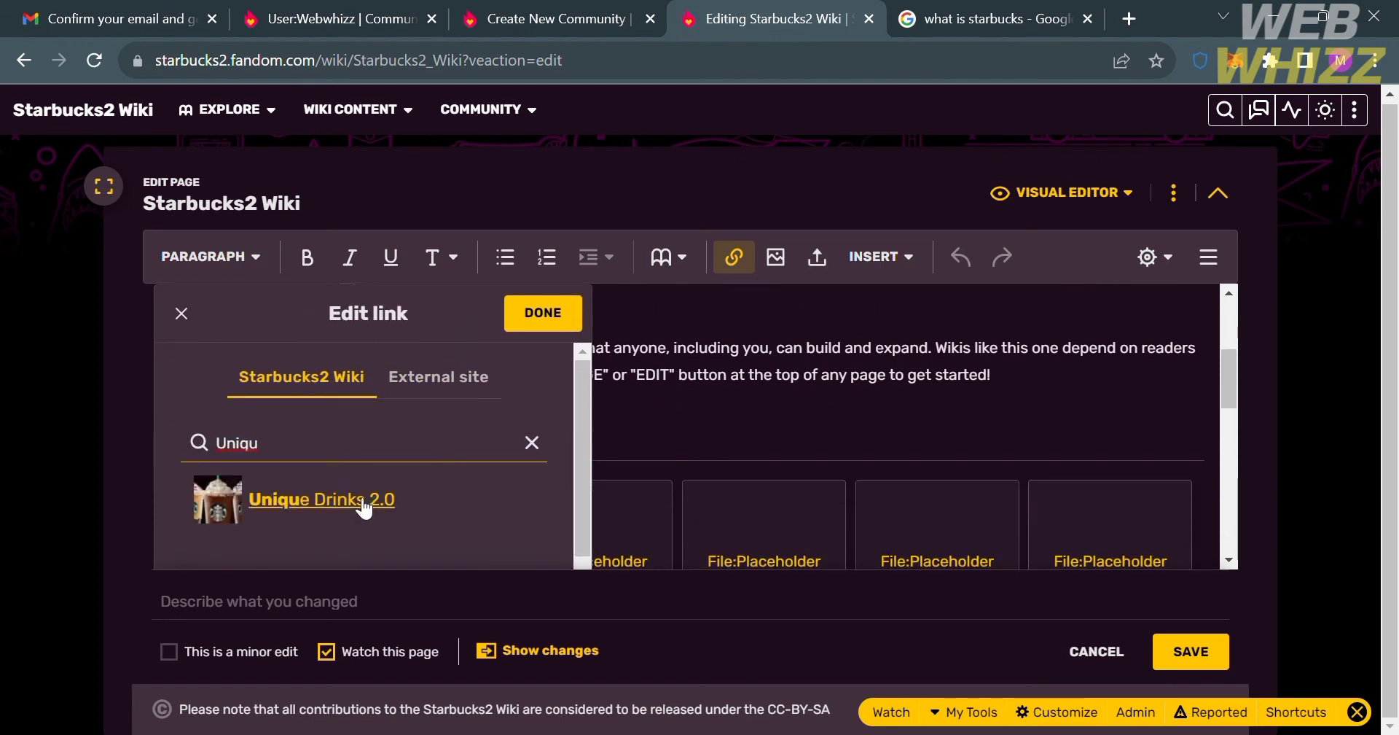
pyautogui.click(328, 514)
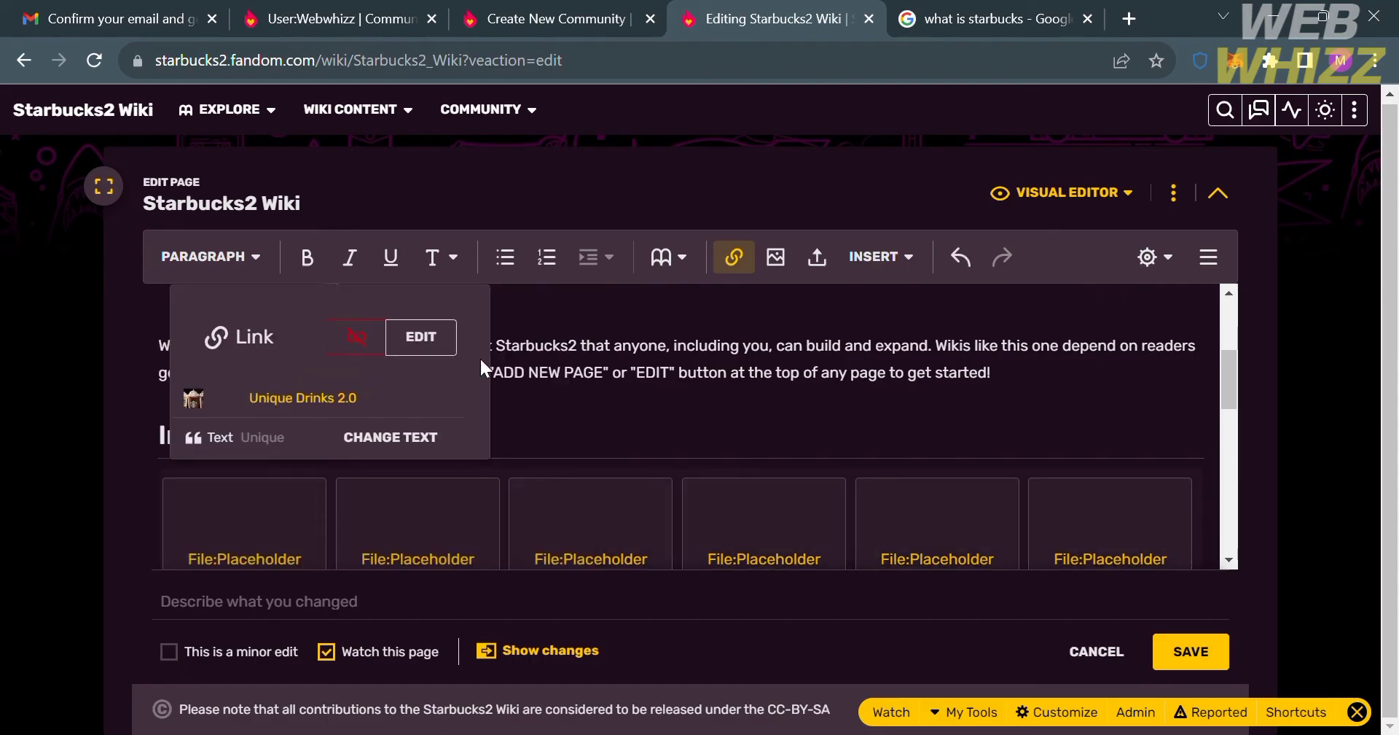
pyautogui.click(503, 405)
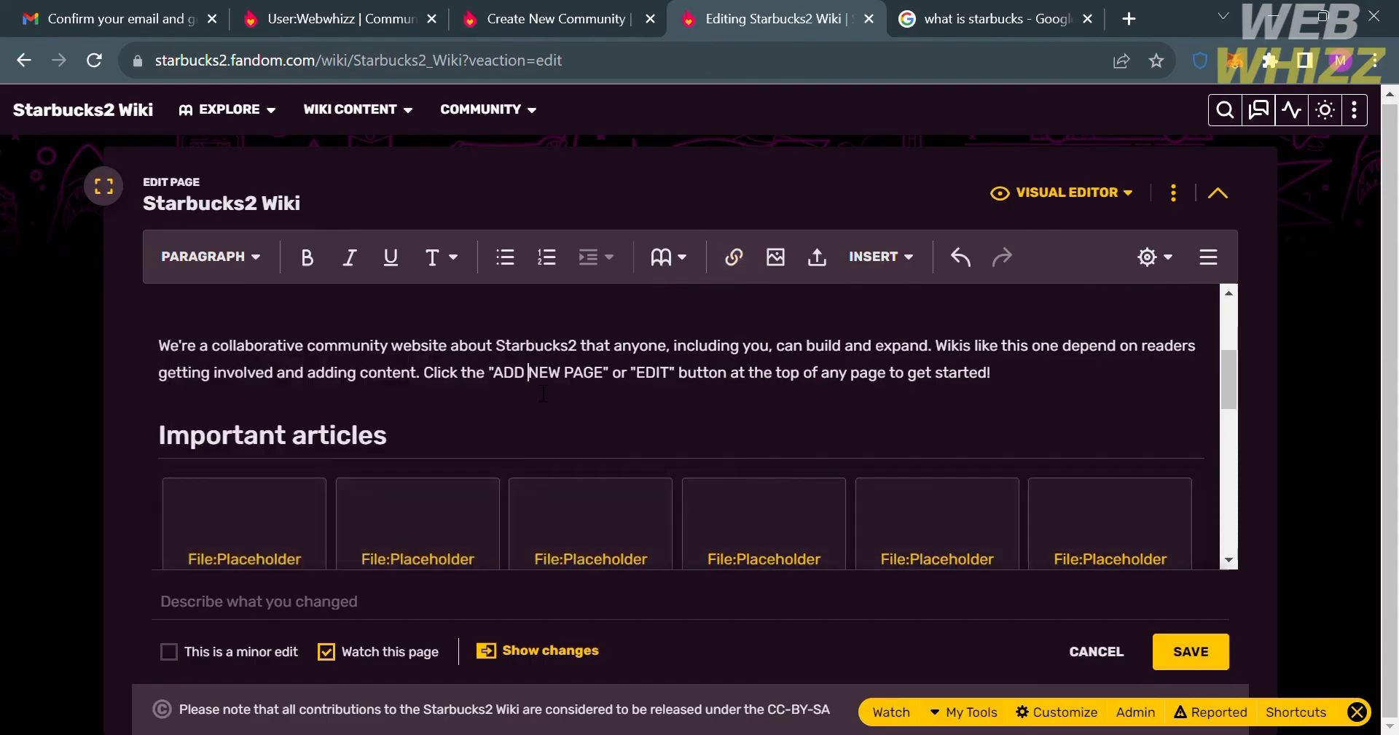
# Test the Unique link from the editor and look over the Unique Drinks 2.0 page it opens.
pyautogui.scroll(3, 543, 394)
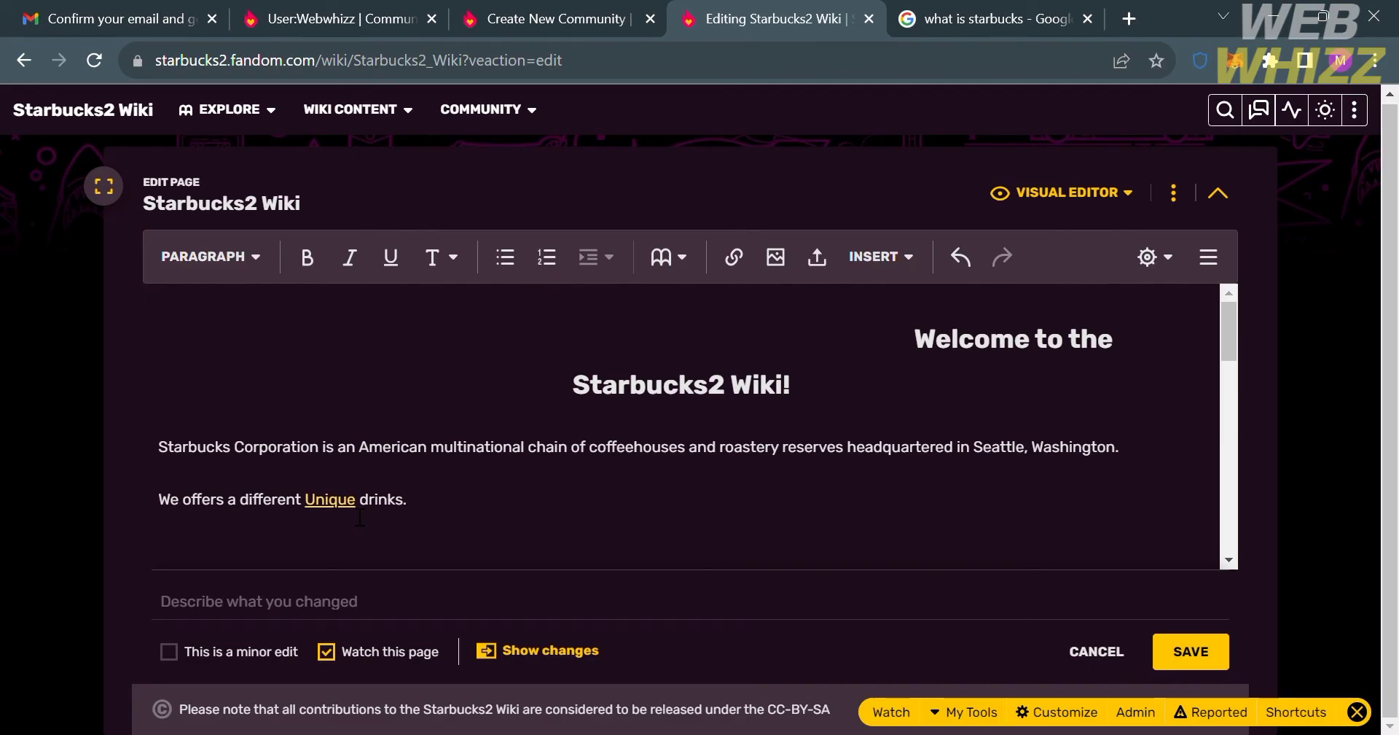
pyautogui.click(352, 500)
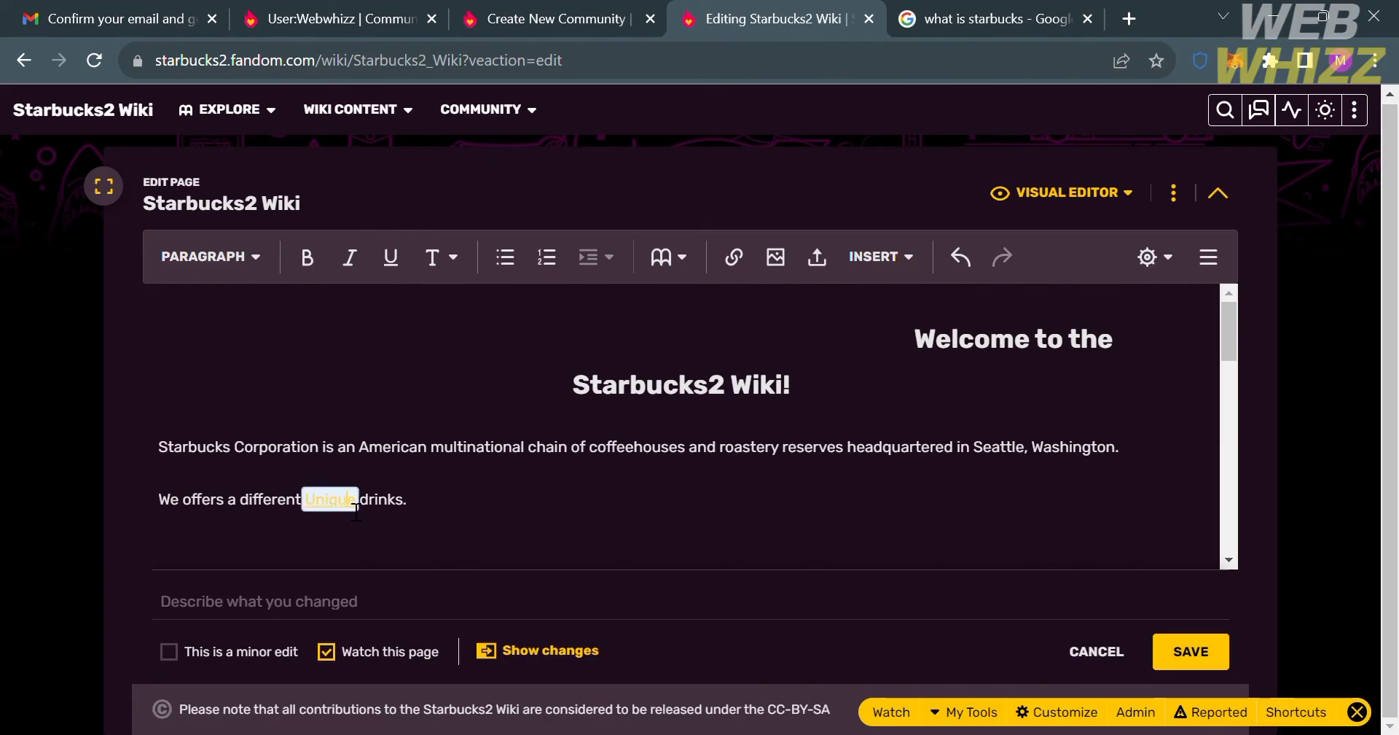
pyautogui.click(353, 509)
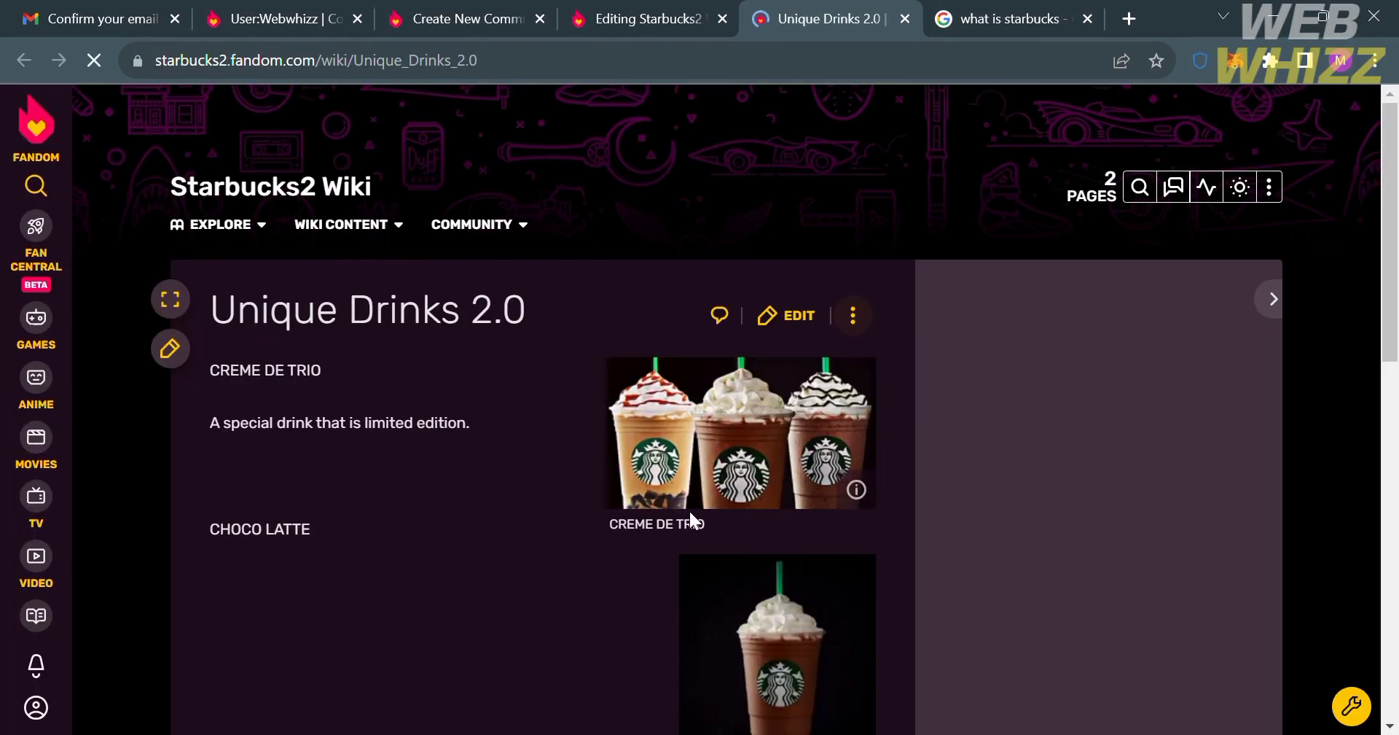
pyautogui.scroll(-5, 679, 513)
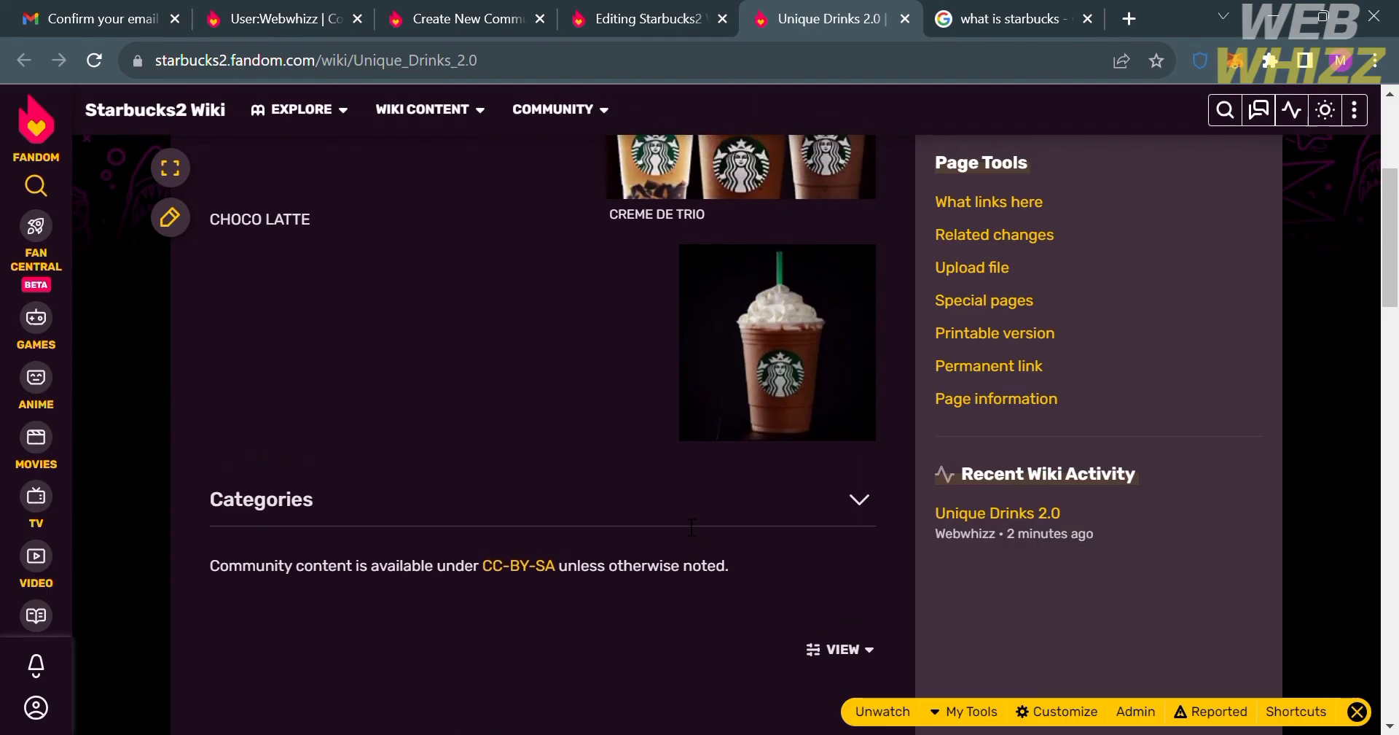
pyautogui.scroll(-5, 679, 513)
pyautogui.scroll(7, 756, 381)
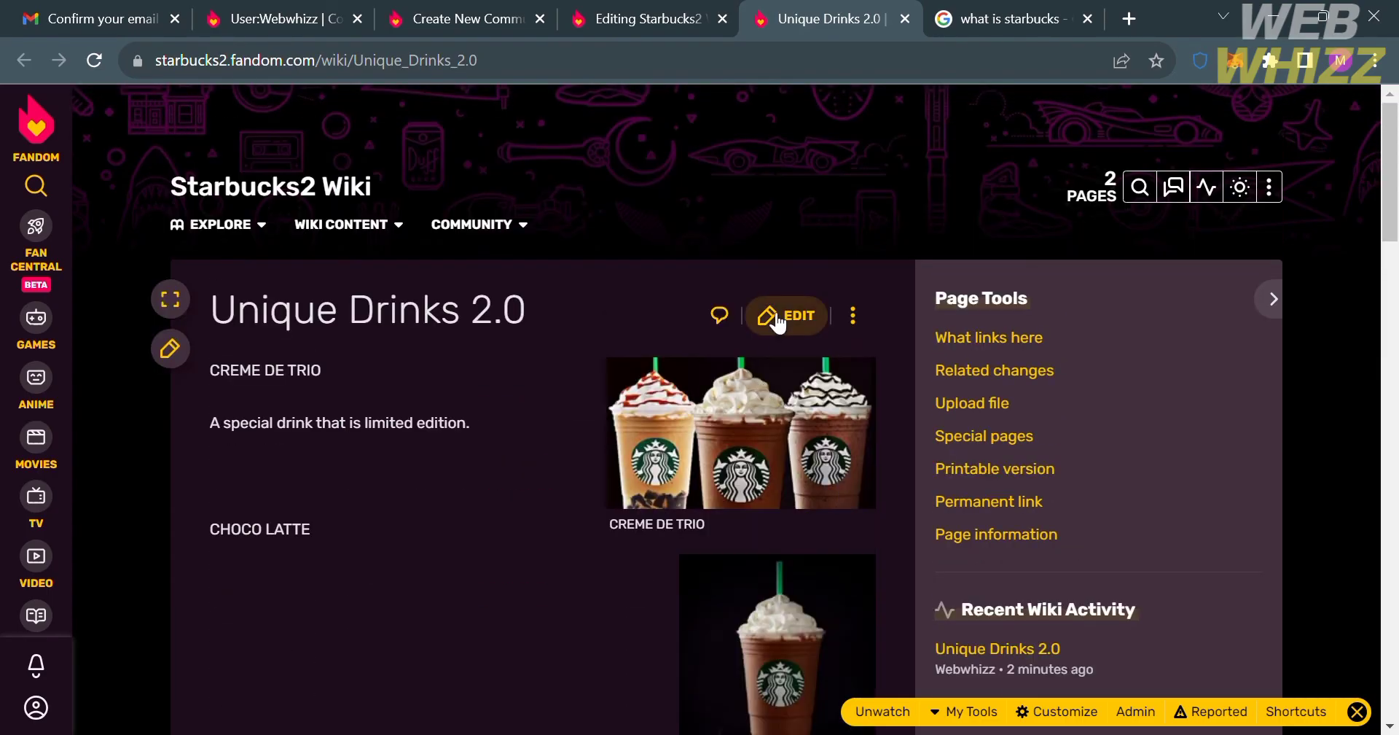
# Return to the home page still open for editing, check its remaining content, and save the page.
pyautogui.hotkey('ctrl', 'shift', 'Tab')
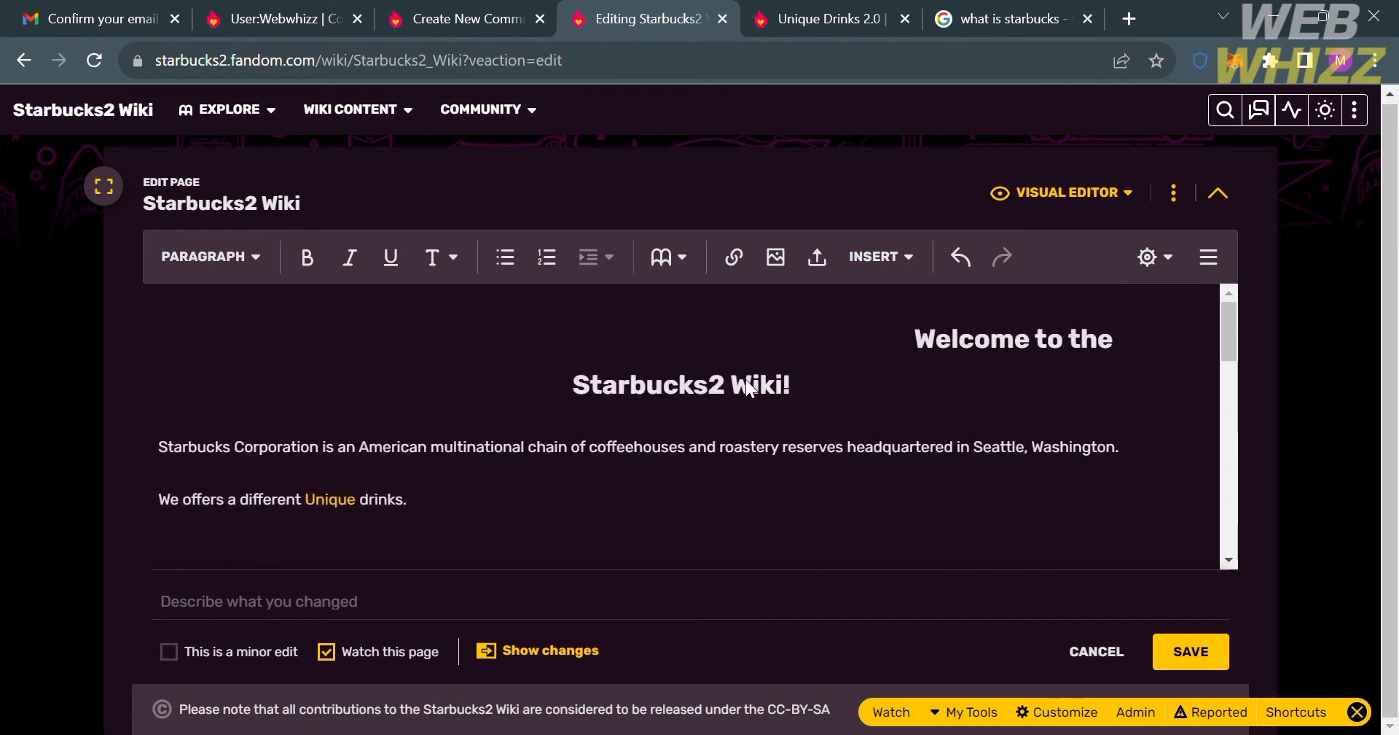
pyautogui.scroll(-6, 746, 379)
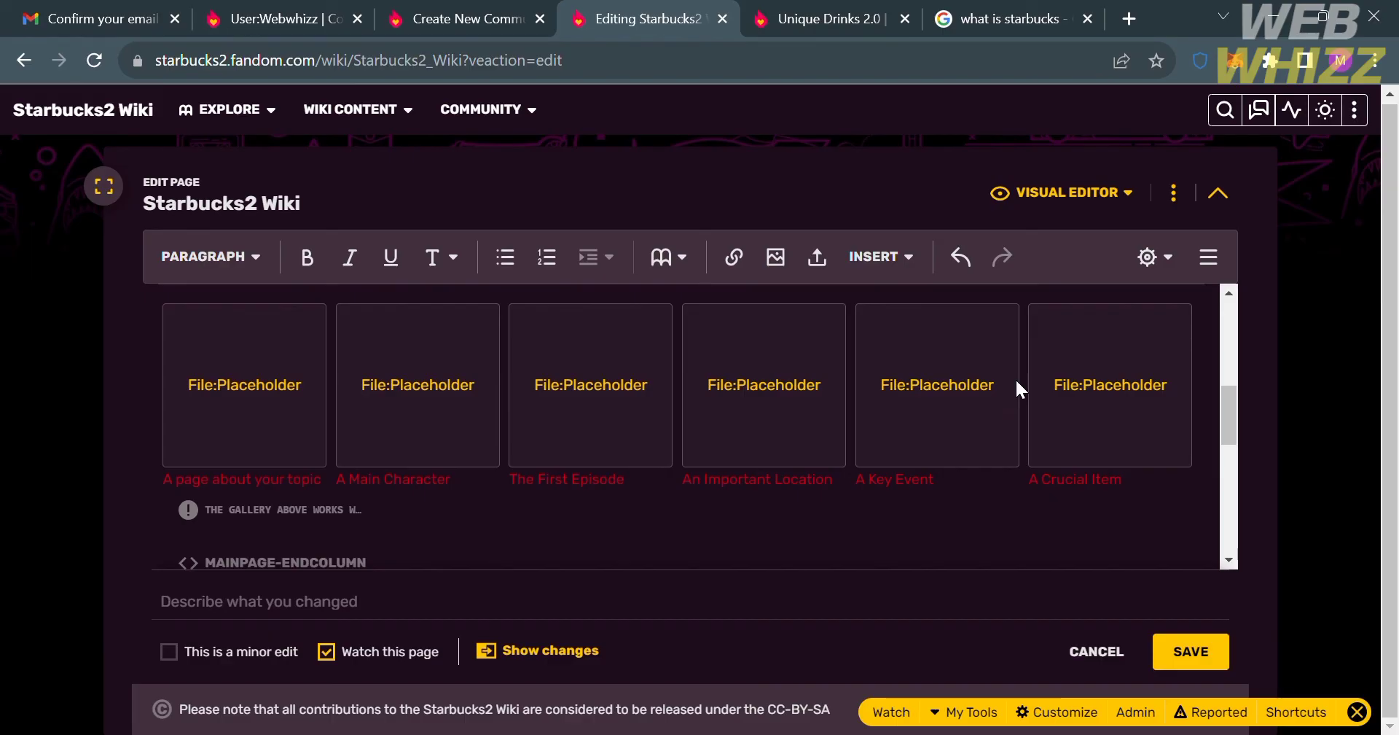
pyautogui.click(1165, 669)
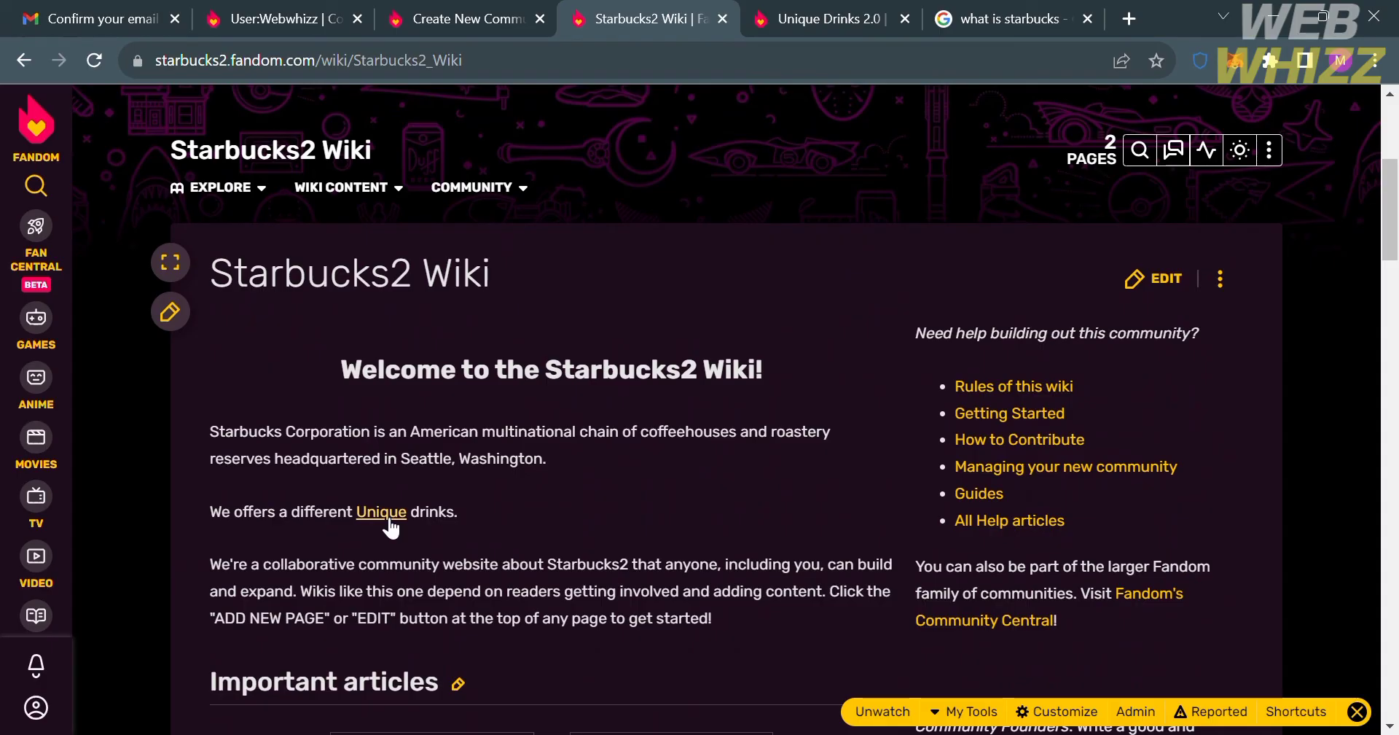
# Follow the Unique link on the published home page, look over the Unique Drinks 2.0 page, and go back.
pyautogui.click(390, 520)
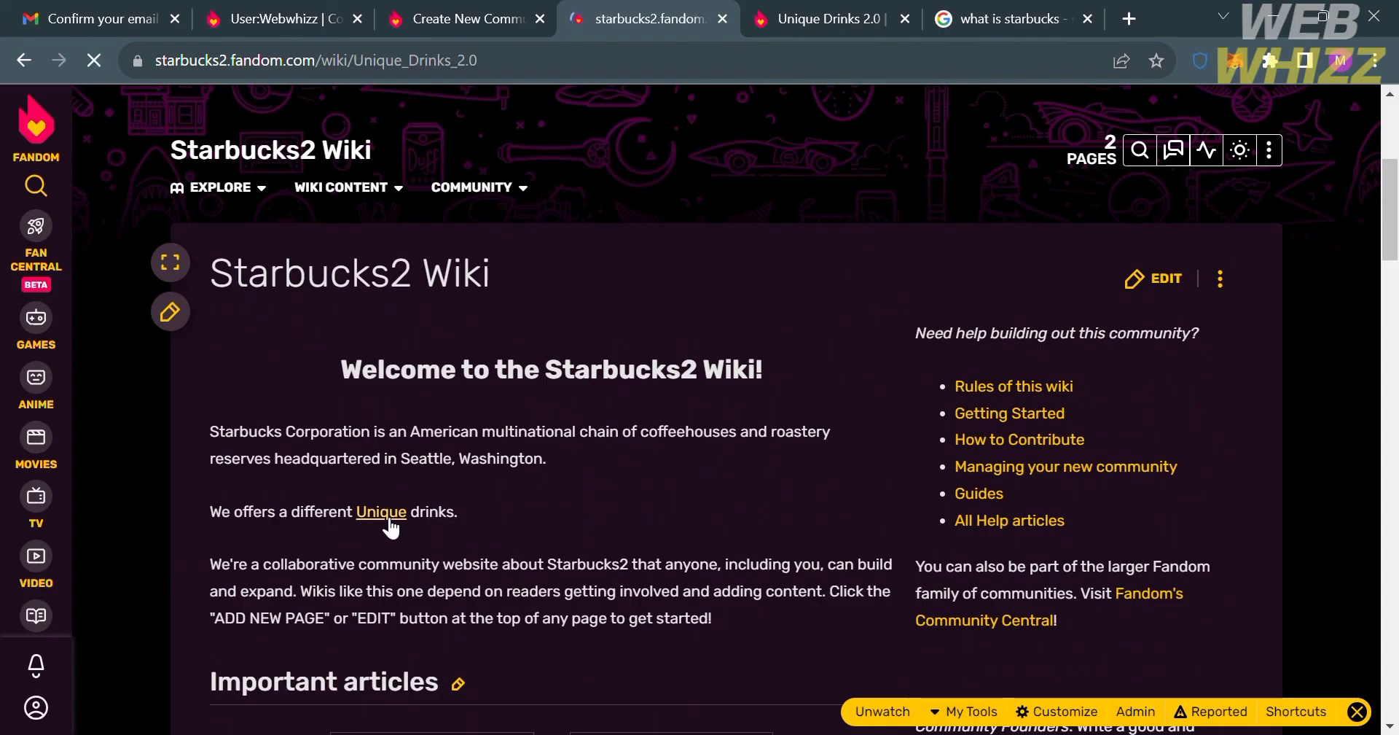
pyautogui.scroll(-5, 390, 527)
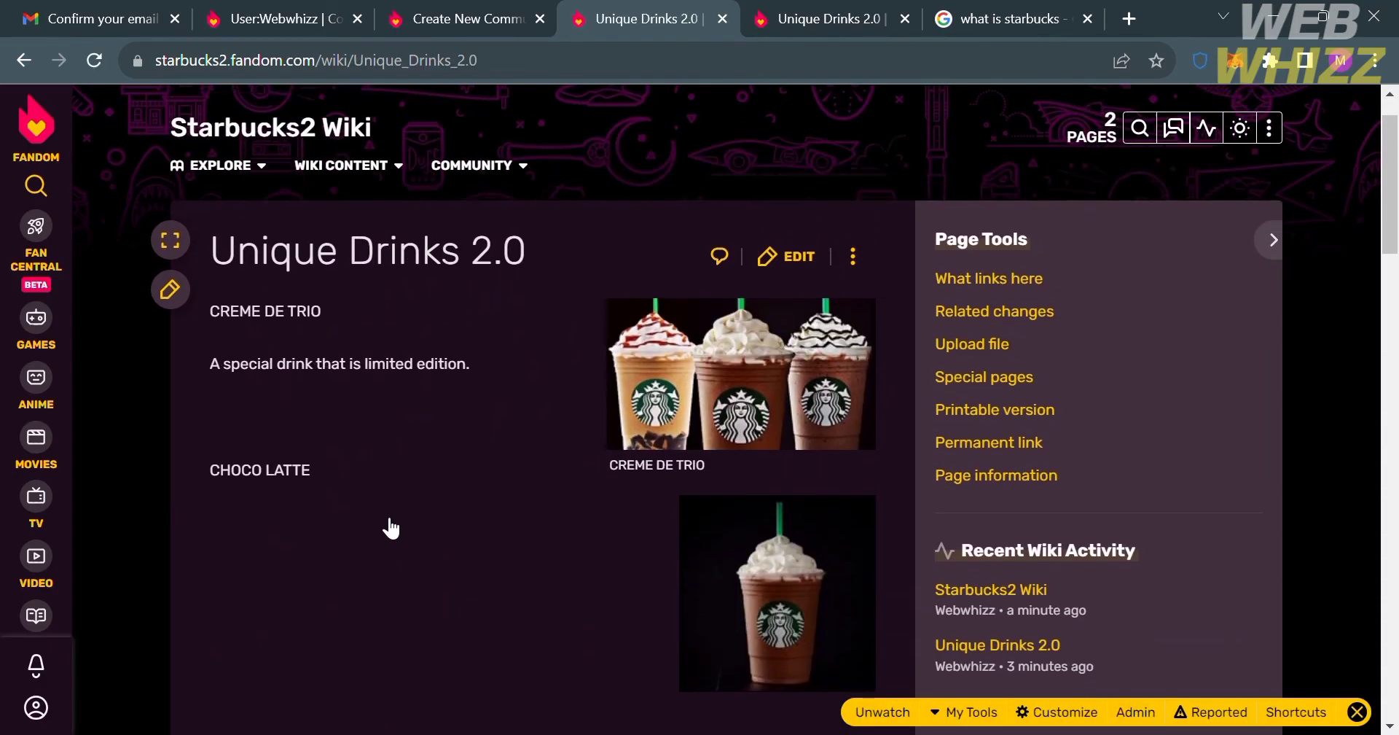
pyautogui.scroll(-3, 387, 525)
pyautogui.scroll(7, 387, 525)
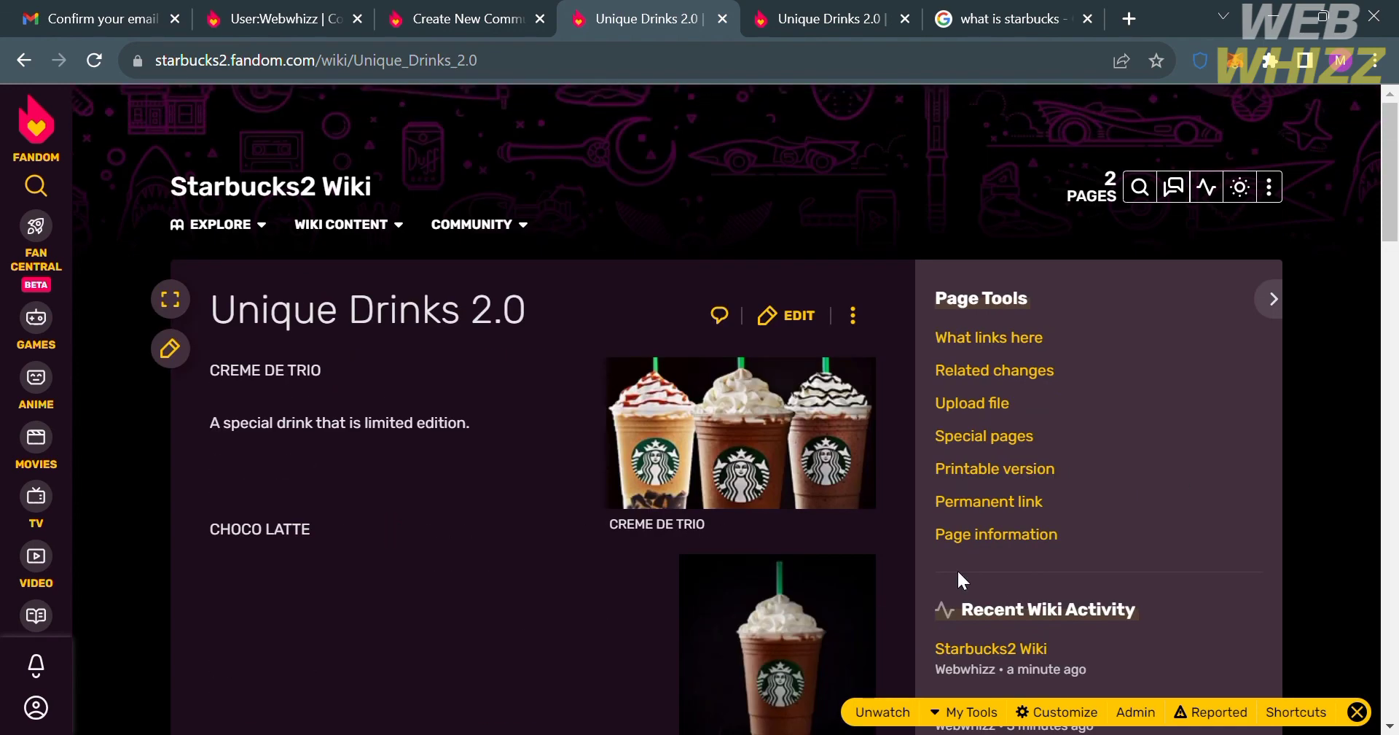
pyautogui.click(24, 60)
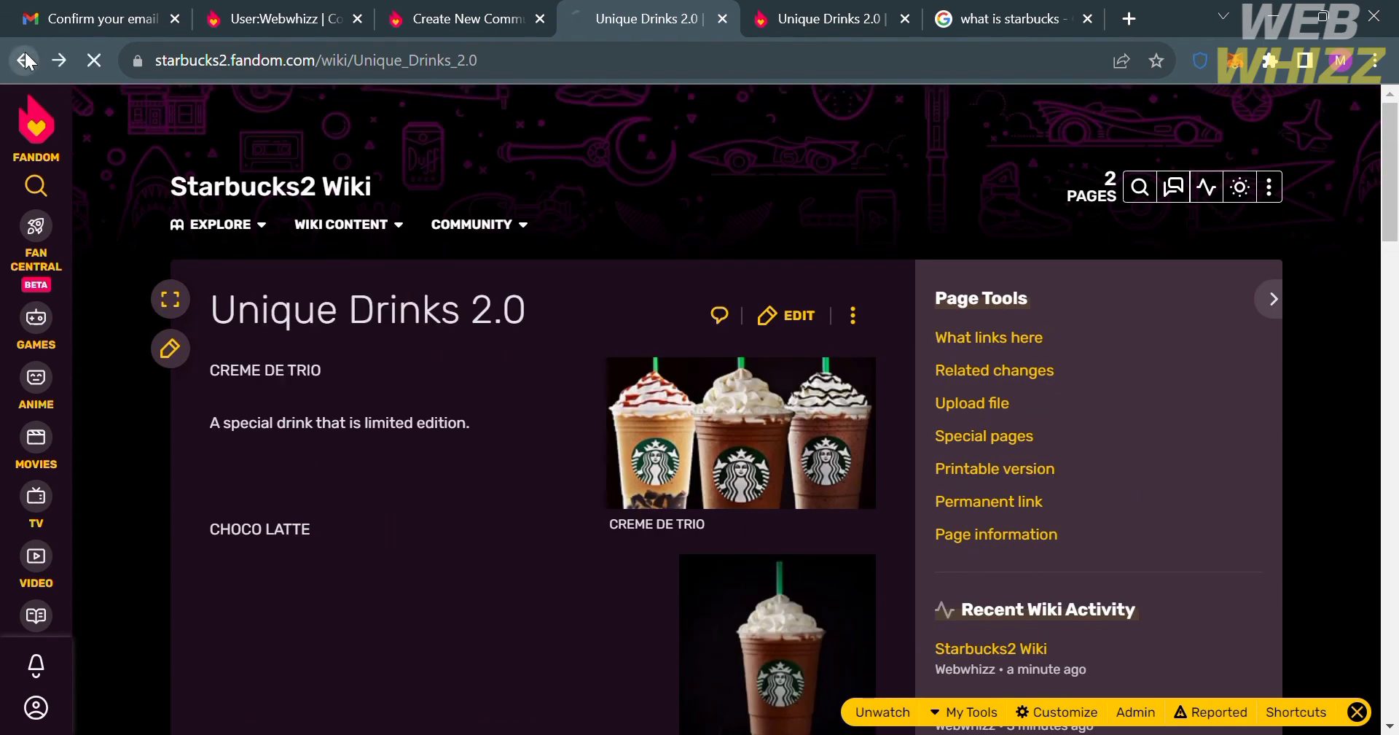